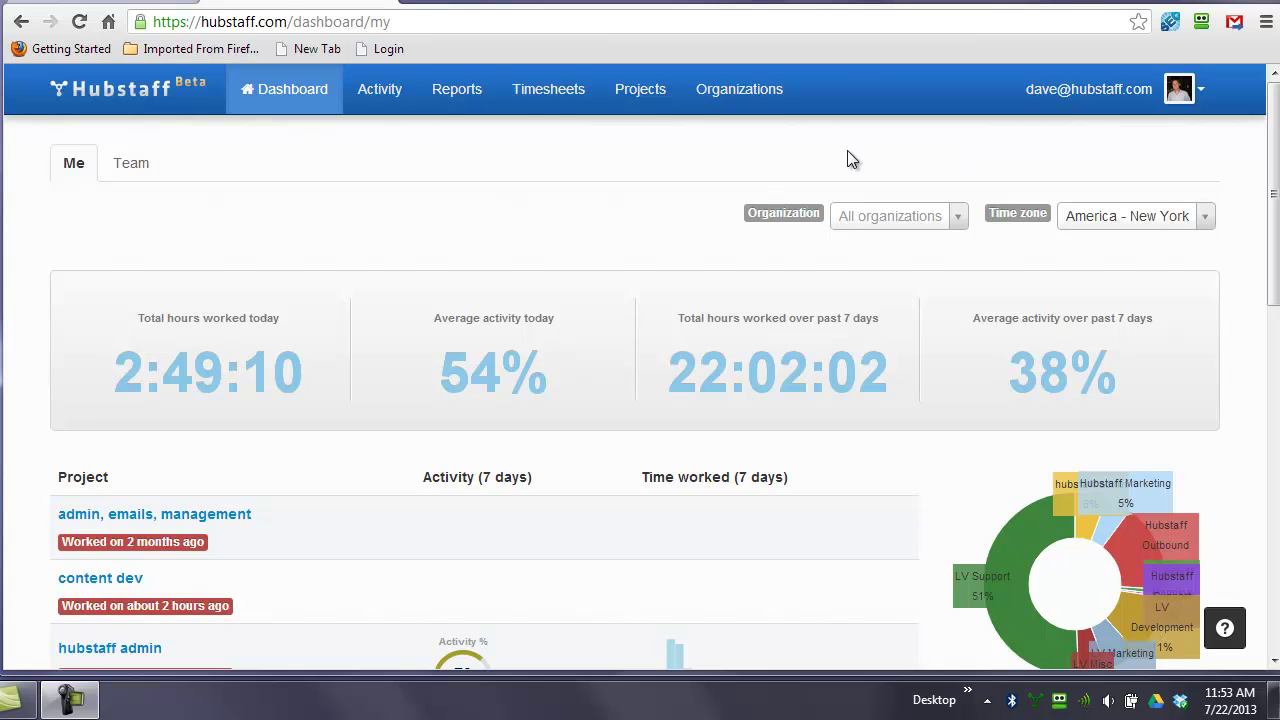
Step: Toggle the dashboard between Team and Me, ending on Team totals and Members list
left_click(122, 168)
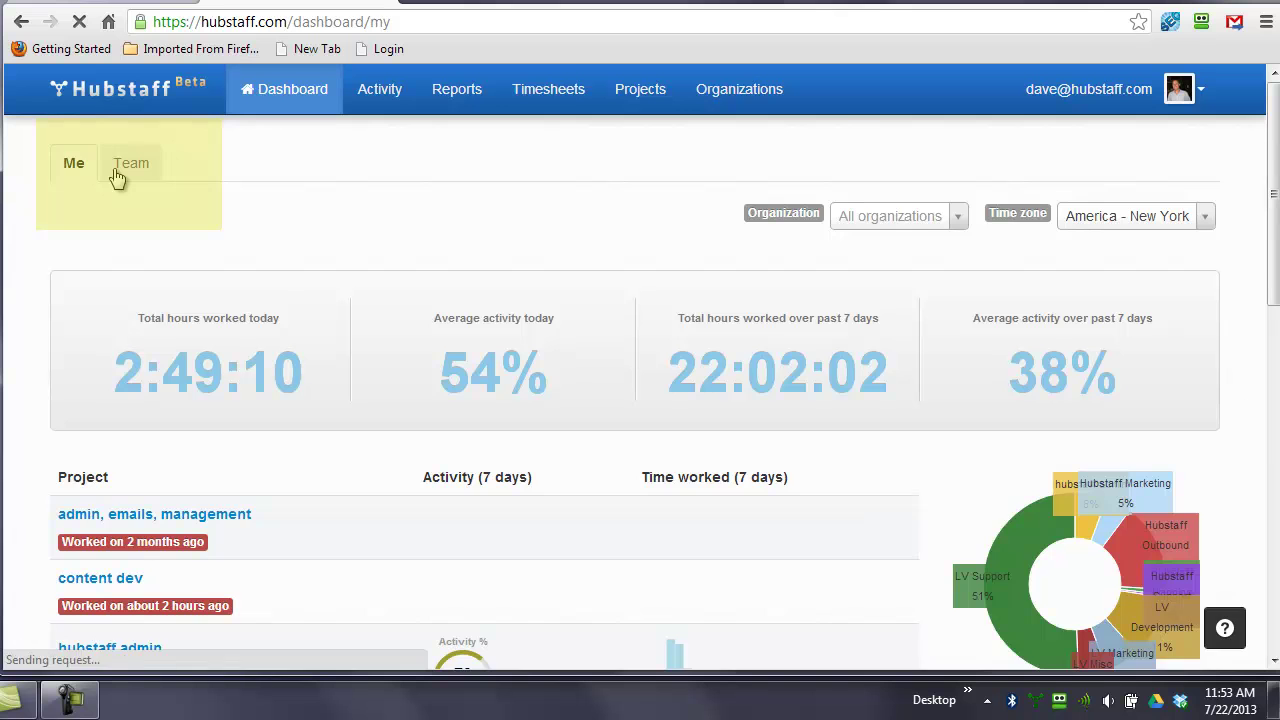
left_click(85, 172)
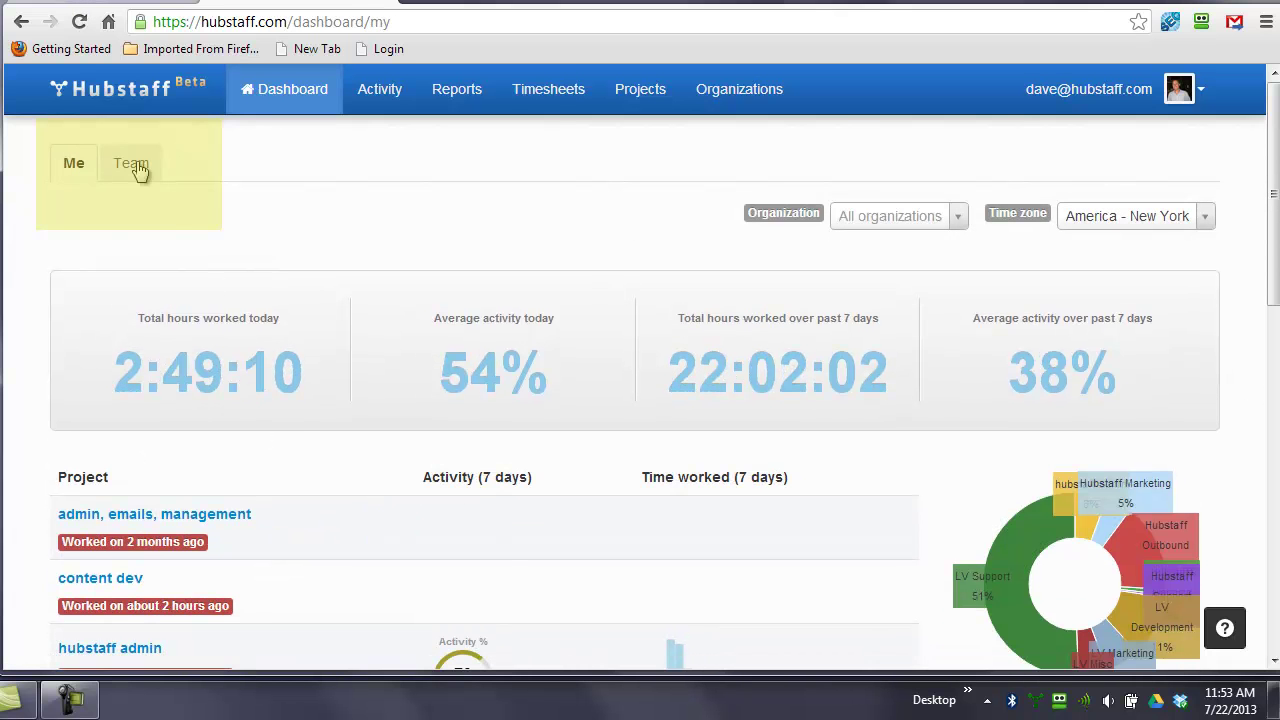
left_click(135, 170)
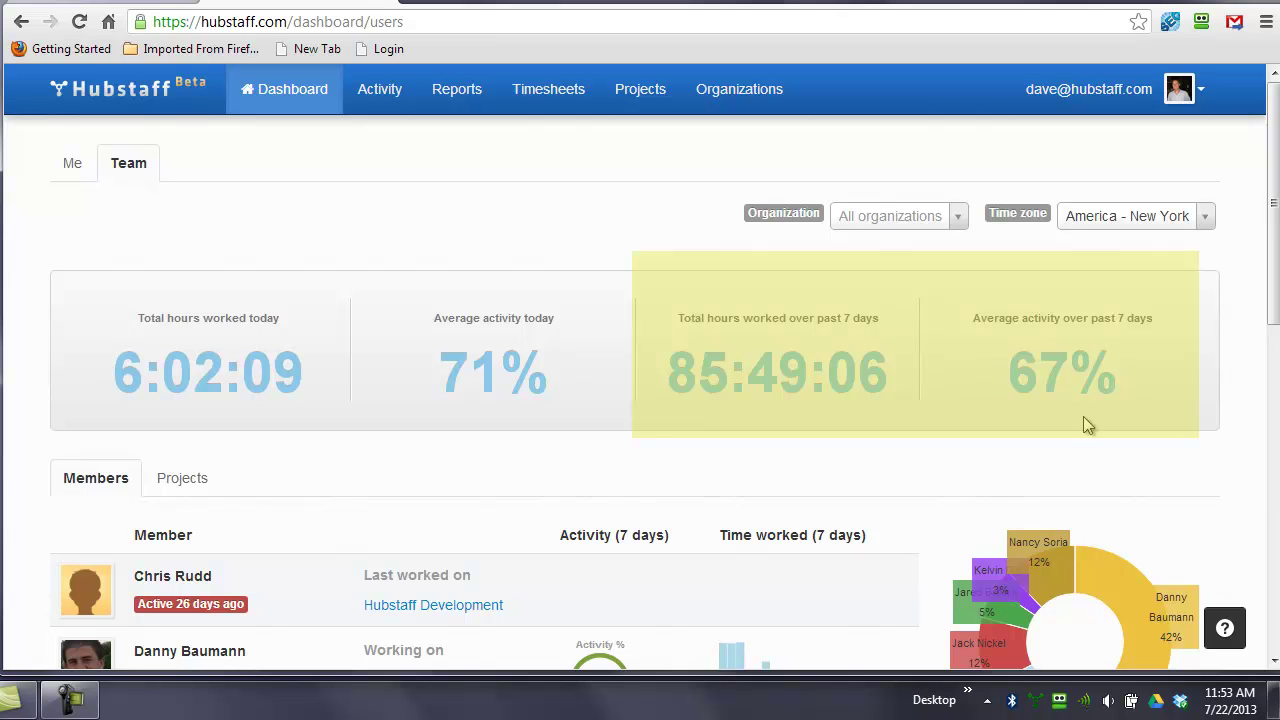
Step: Filter the team dashboard to Hubstaff, then DH, and look over DH's members
left_click(950, 219)
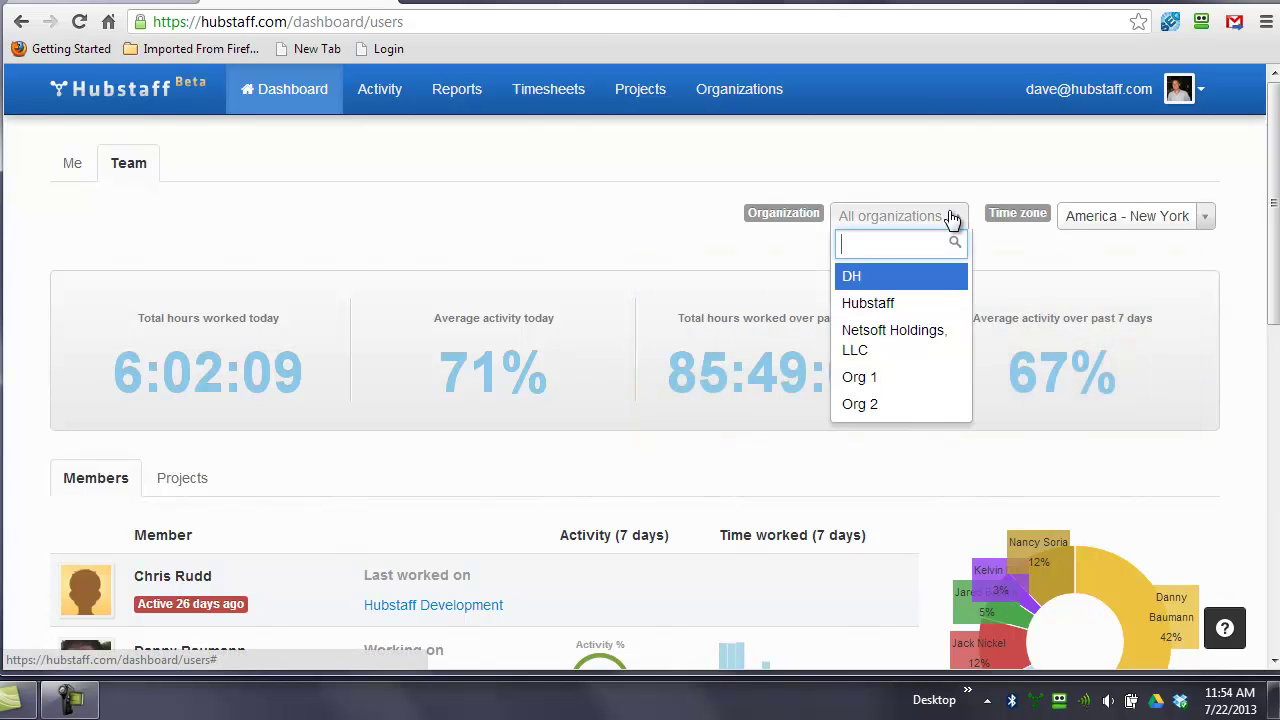
left_click(914, 318)
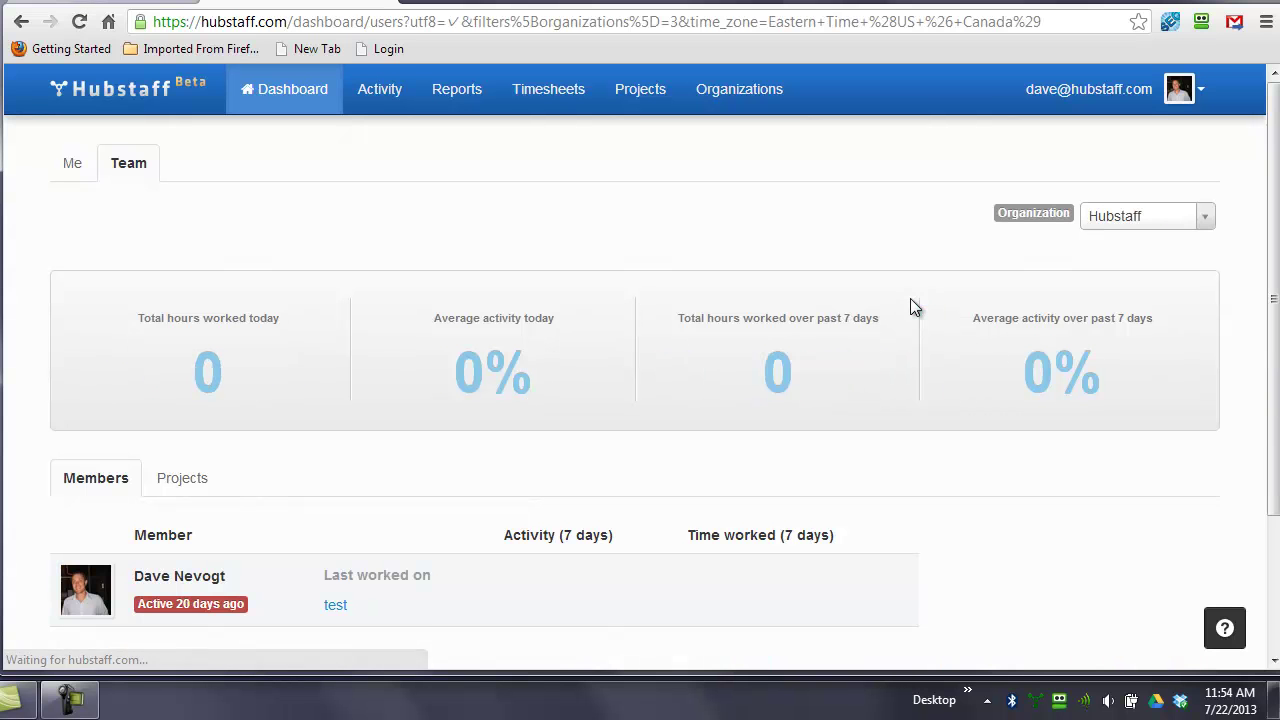
left_click(1150, 221)
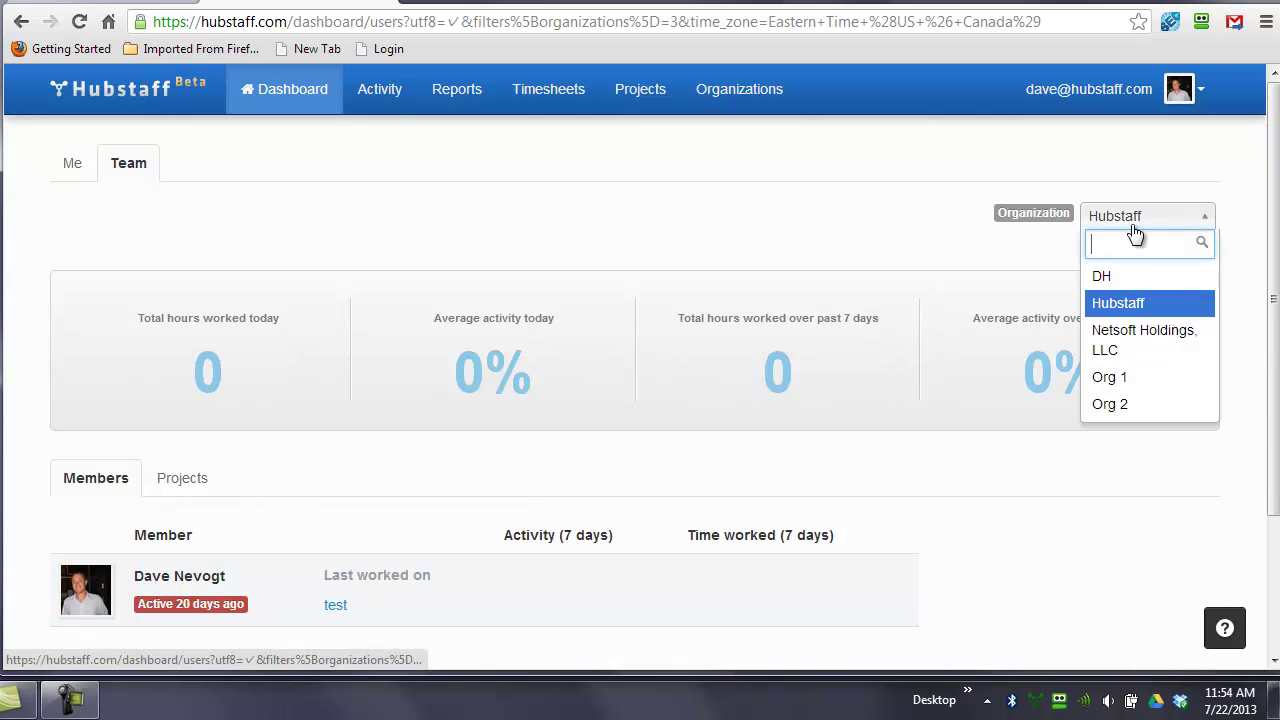
left_click(1130, 275)
left_click(1126, 222)
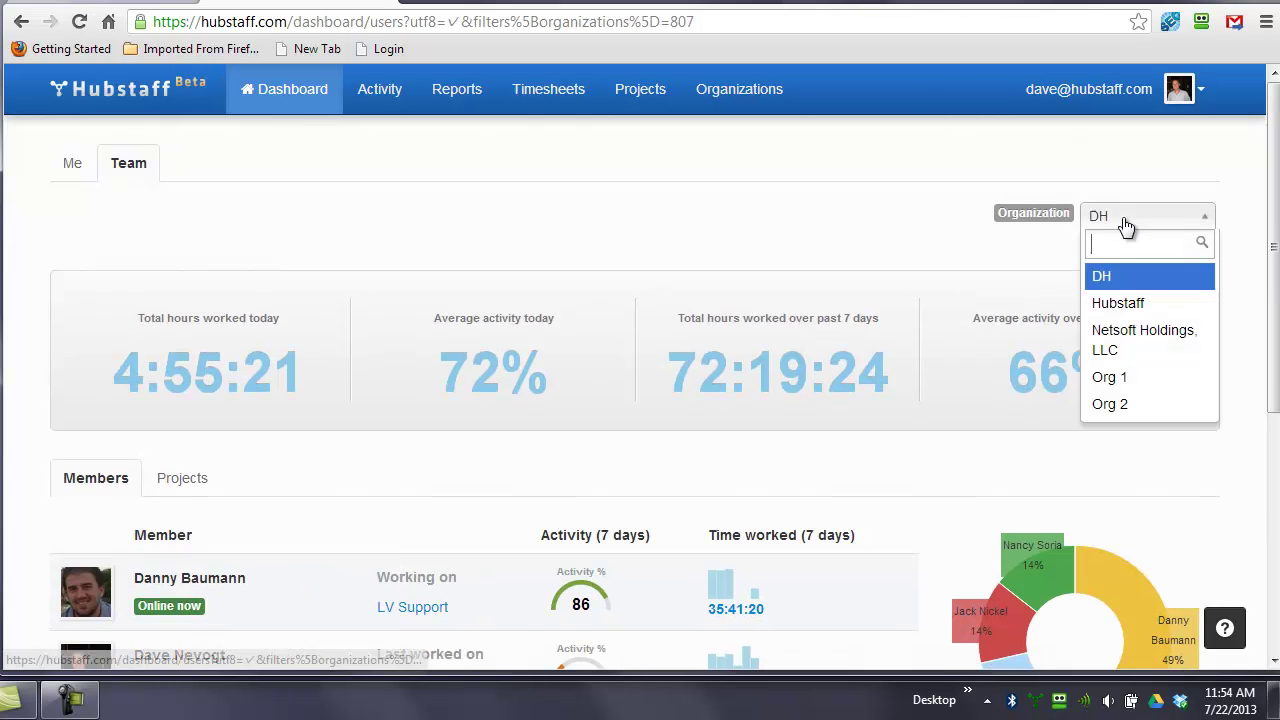
left_click(930, 258)
scroll(614, 343, "down", 4)
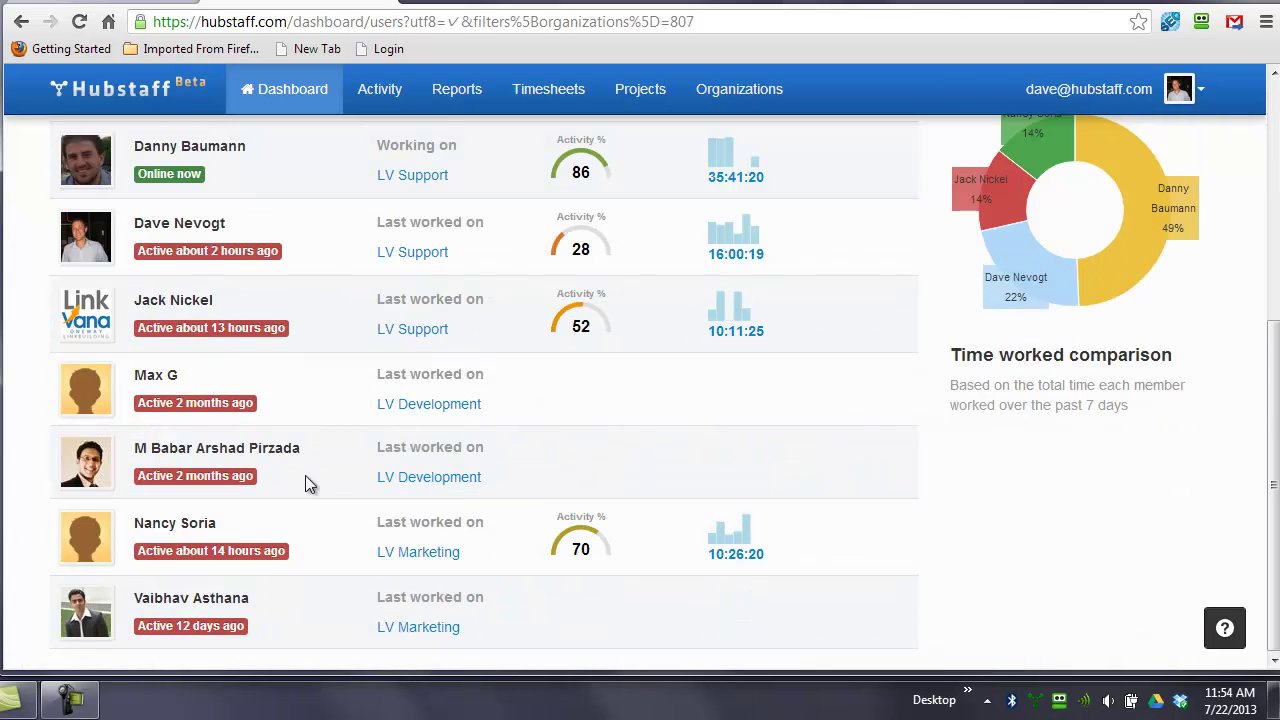
scroll(295, 480, "up", 4)
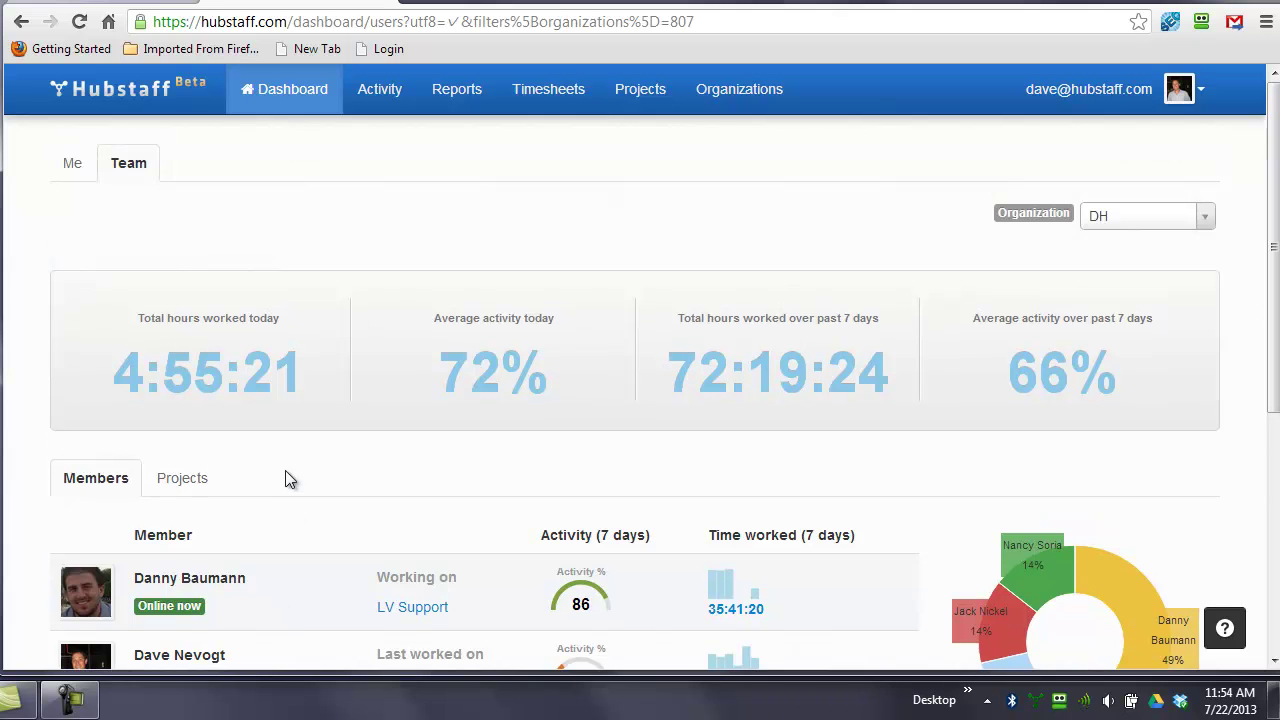
Step: Switch the organization filter to Netsoft Holdings, LLC and review its member list
left_click(1126, 222)
left_click(1120, 334)
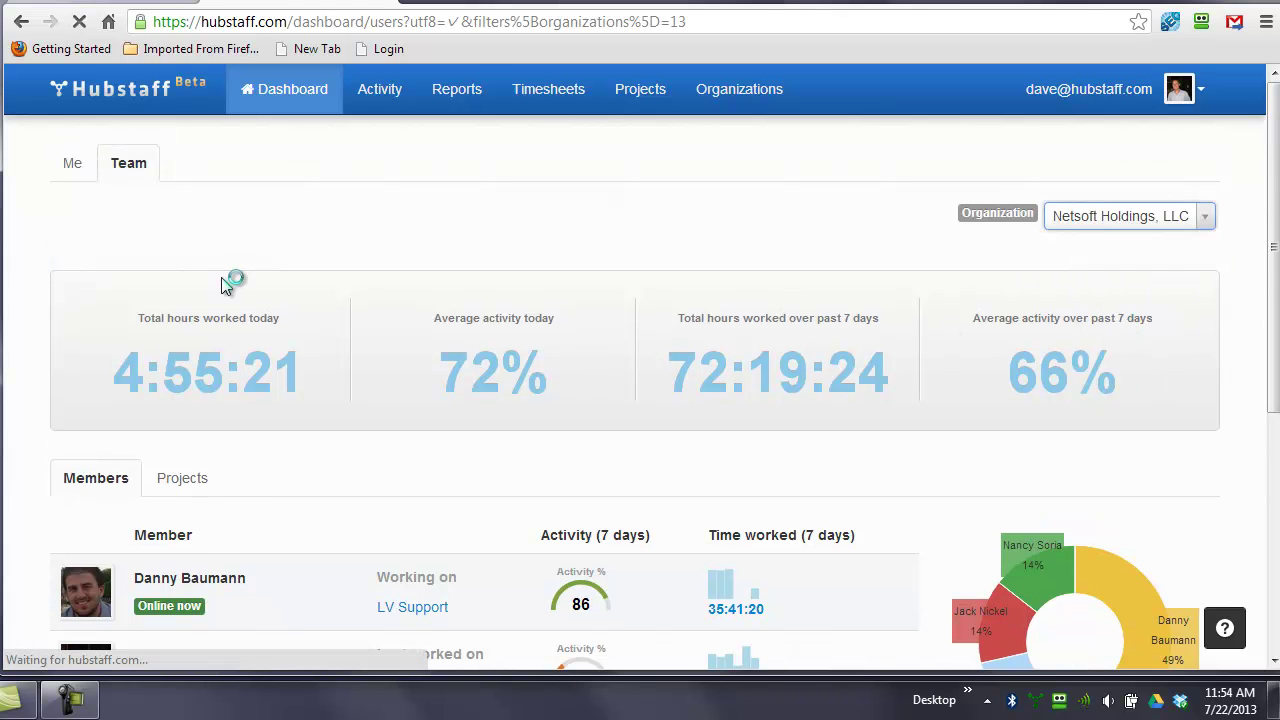
scroll(319, 414, "down", 4)
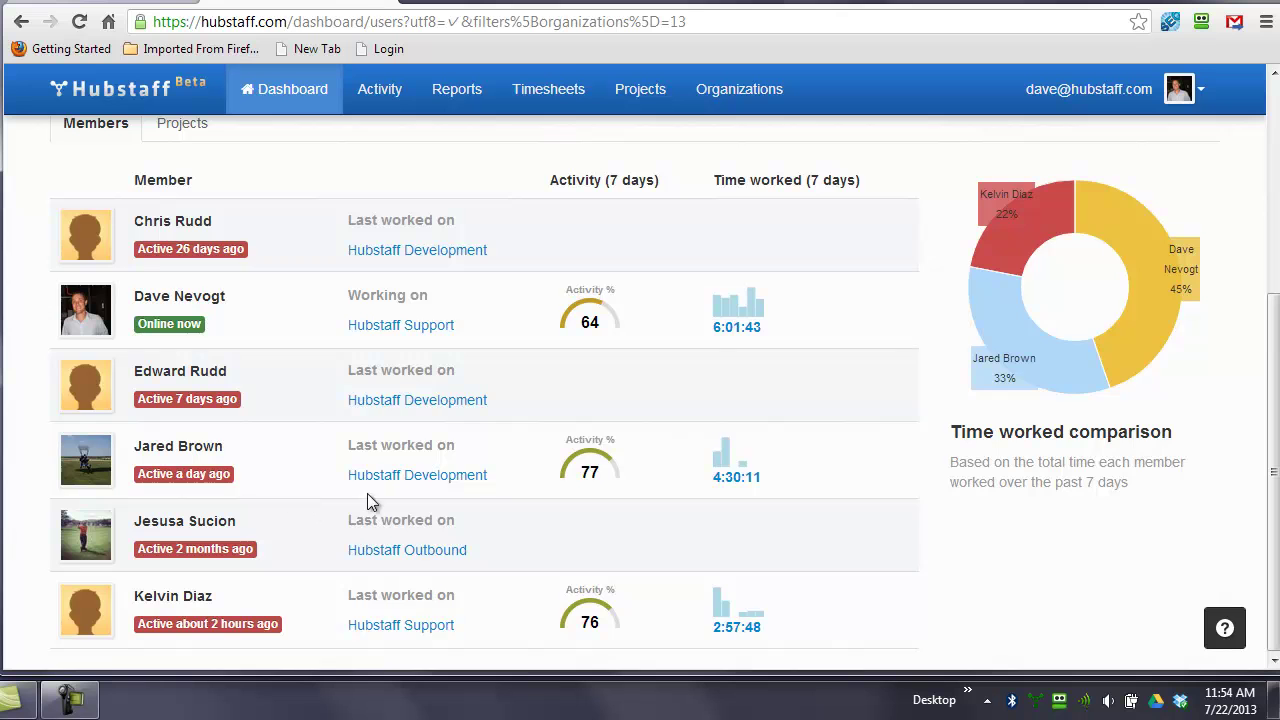
scroll(478, 545, "up", 3)
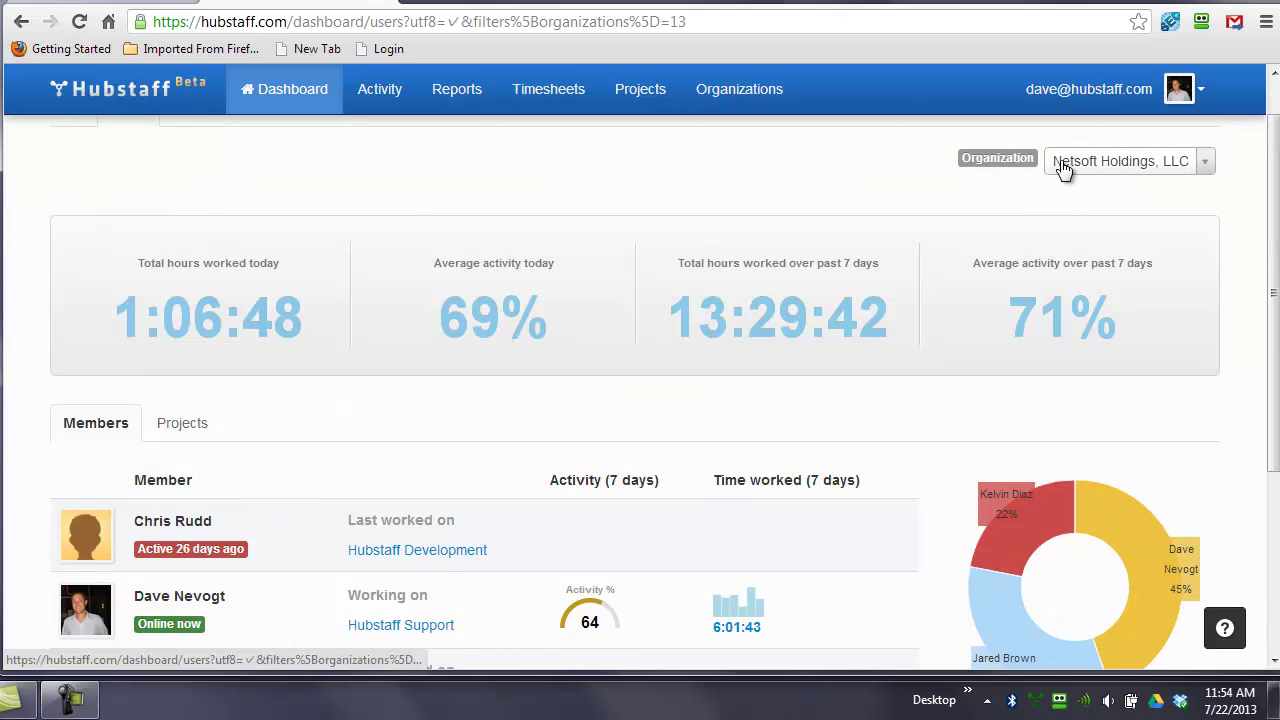
scroll(480, 258, "up", 1)
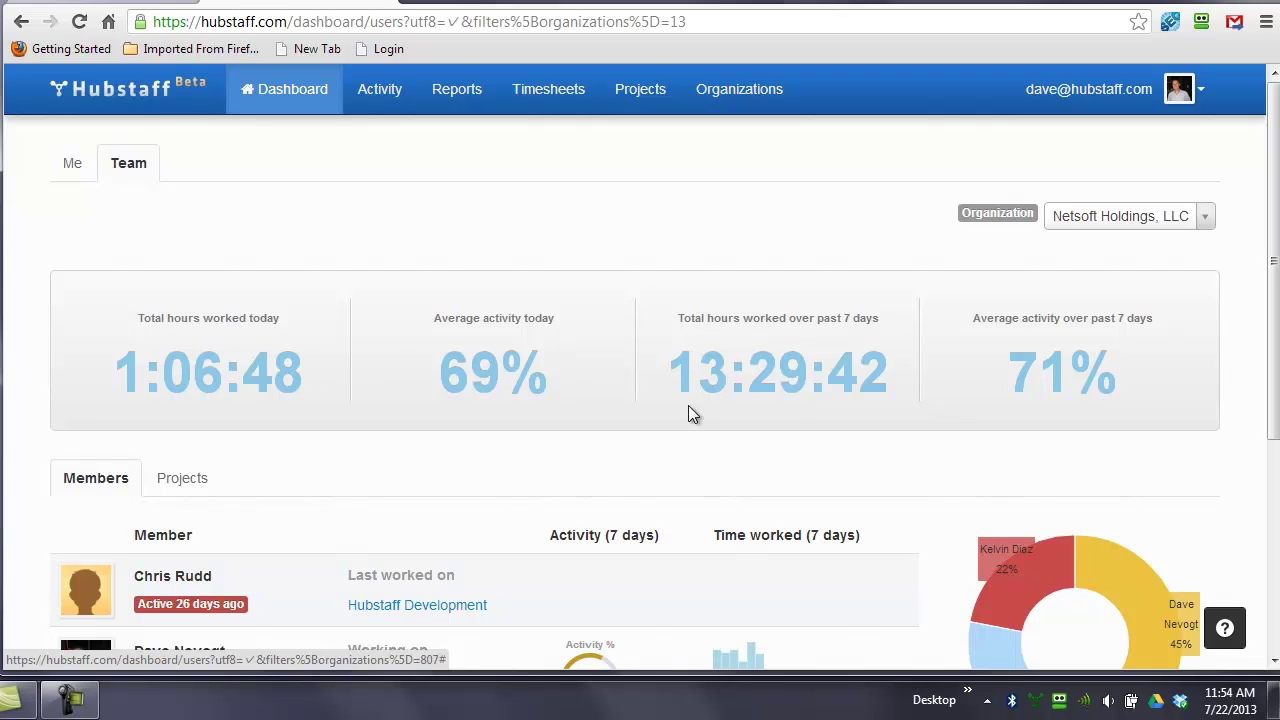
left_click(70, 163)
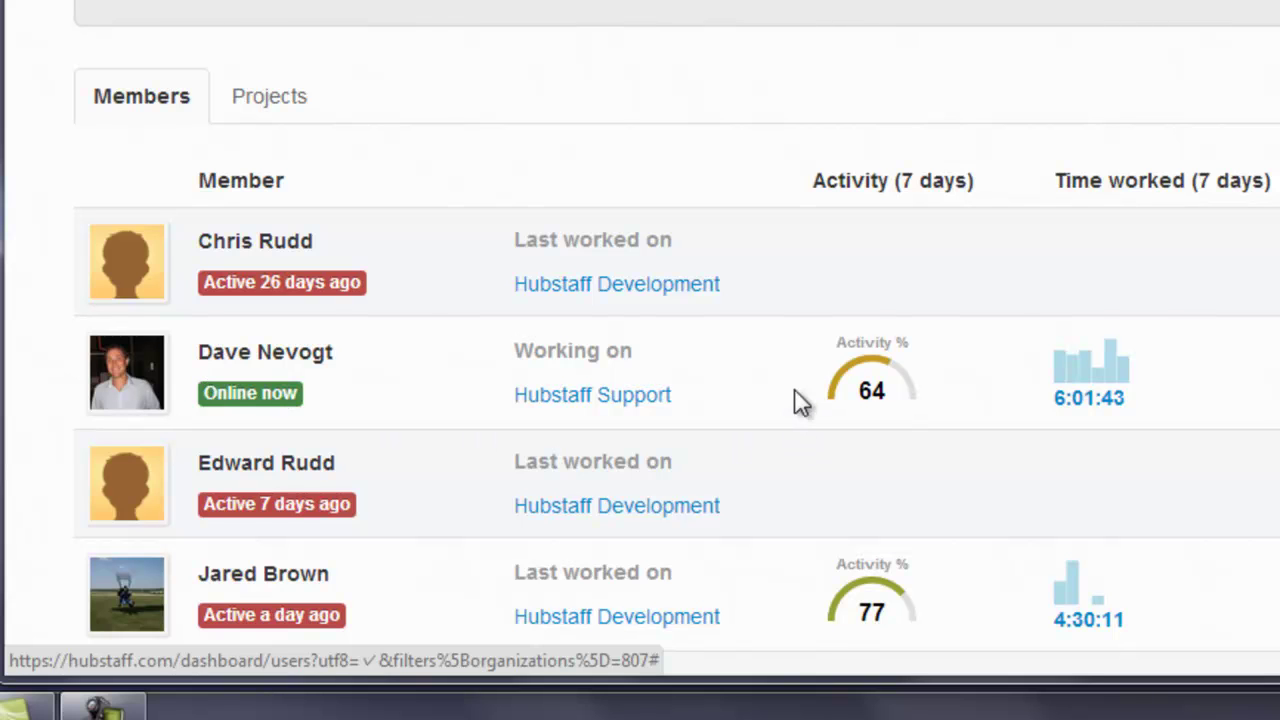
mouse_move(820, 406)
mouse_move(1077, 394)
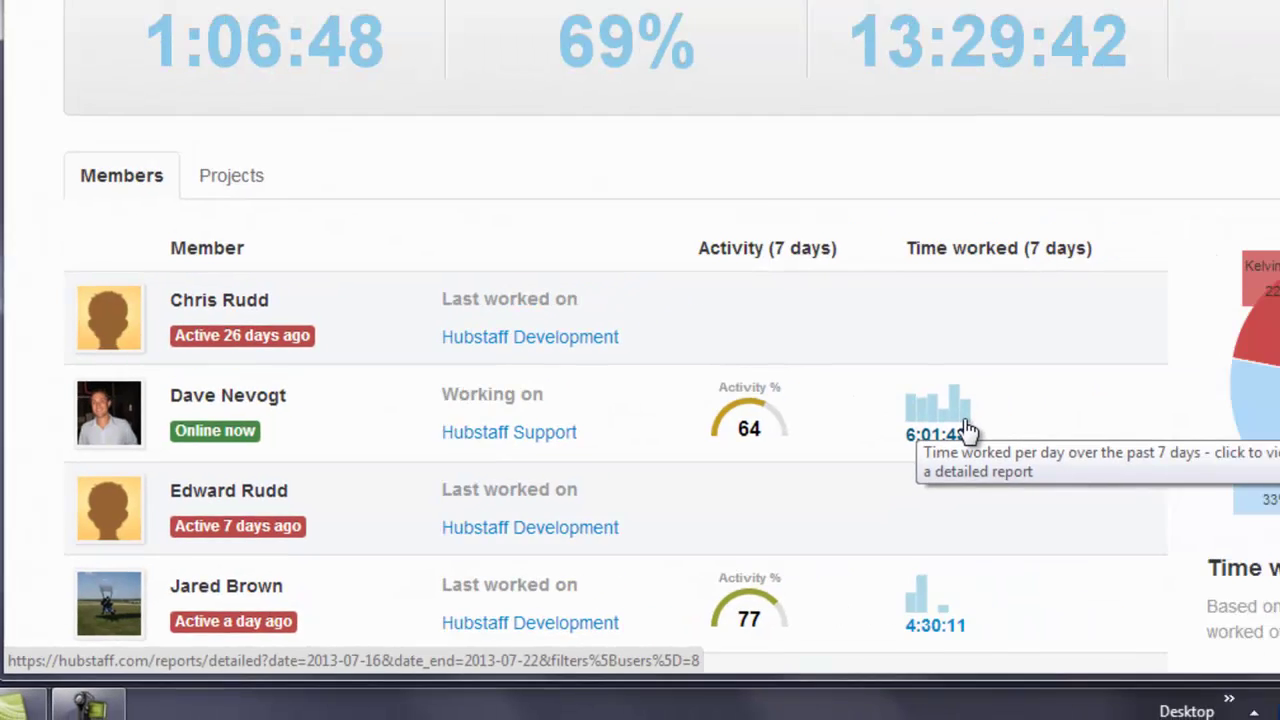
scroll(996, 447, "down", 1)
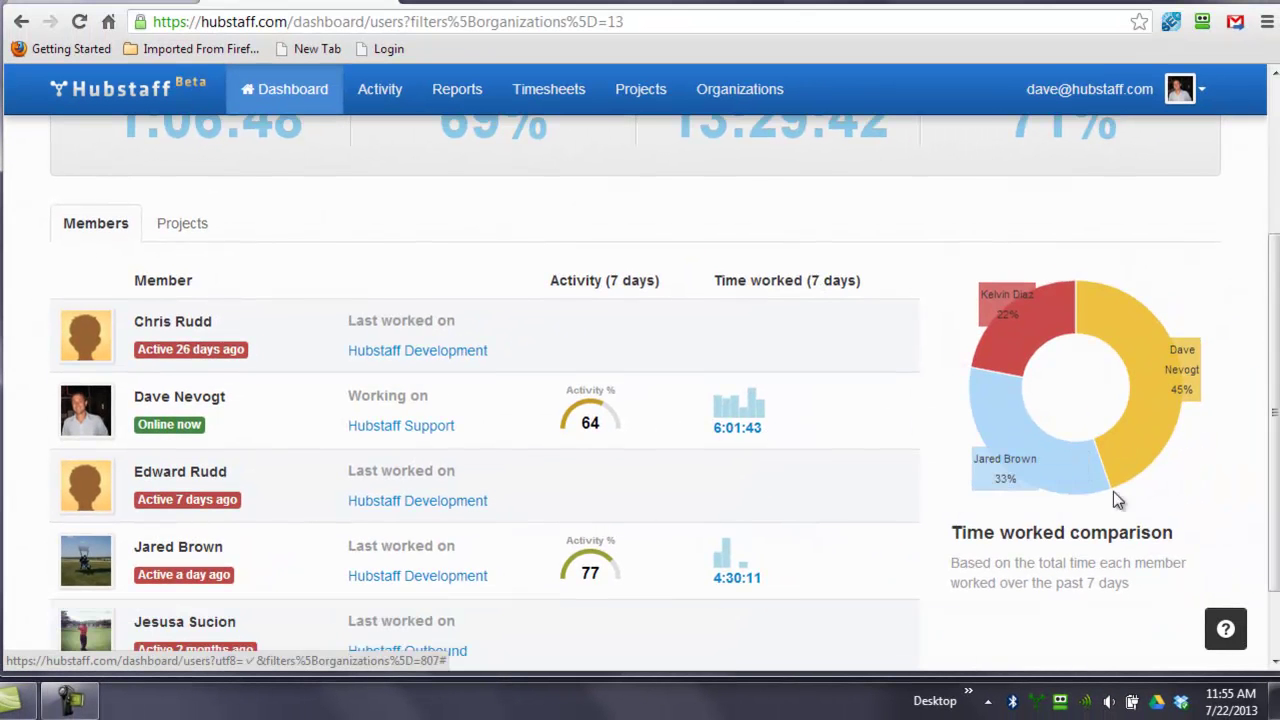
Step: Open the Activity page for the previous day, Jul 22 2013, checking the member and project lists
left_click(978, 404)
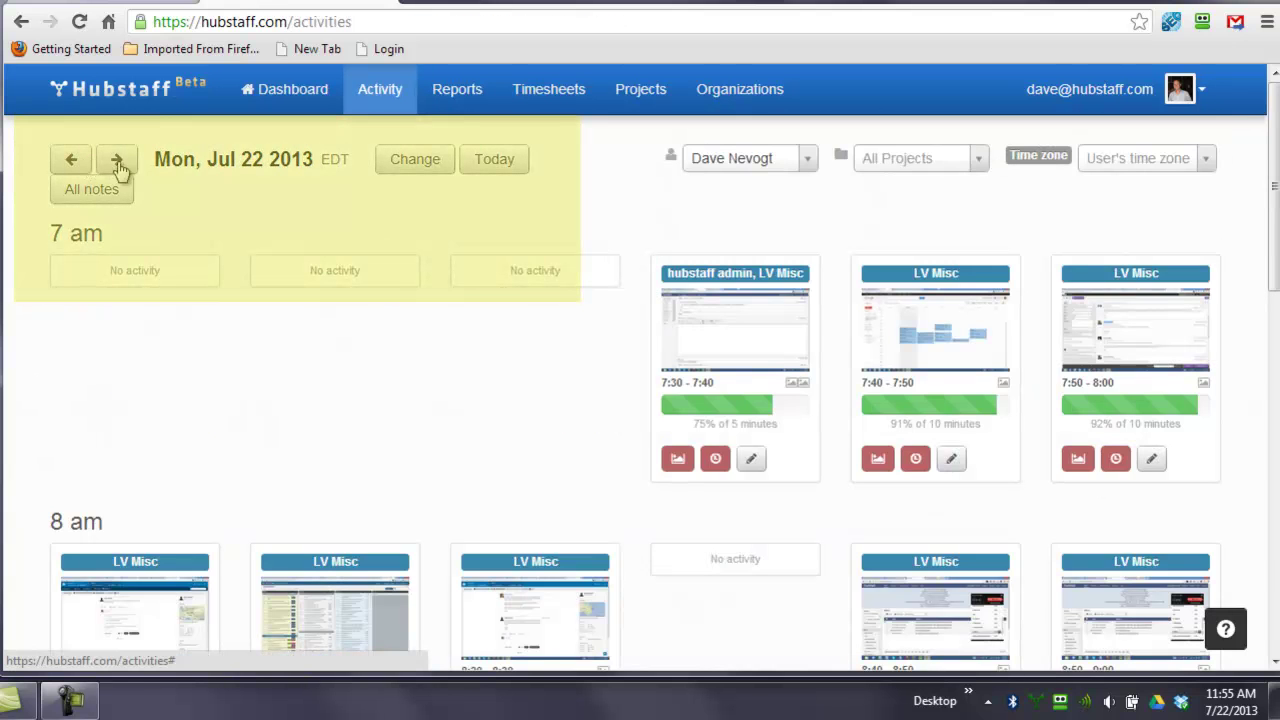
left_click(75, 167)
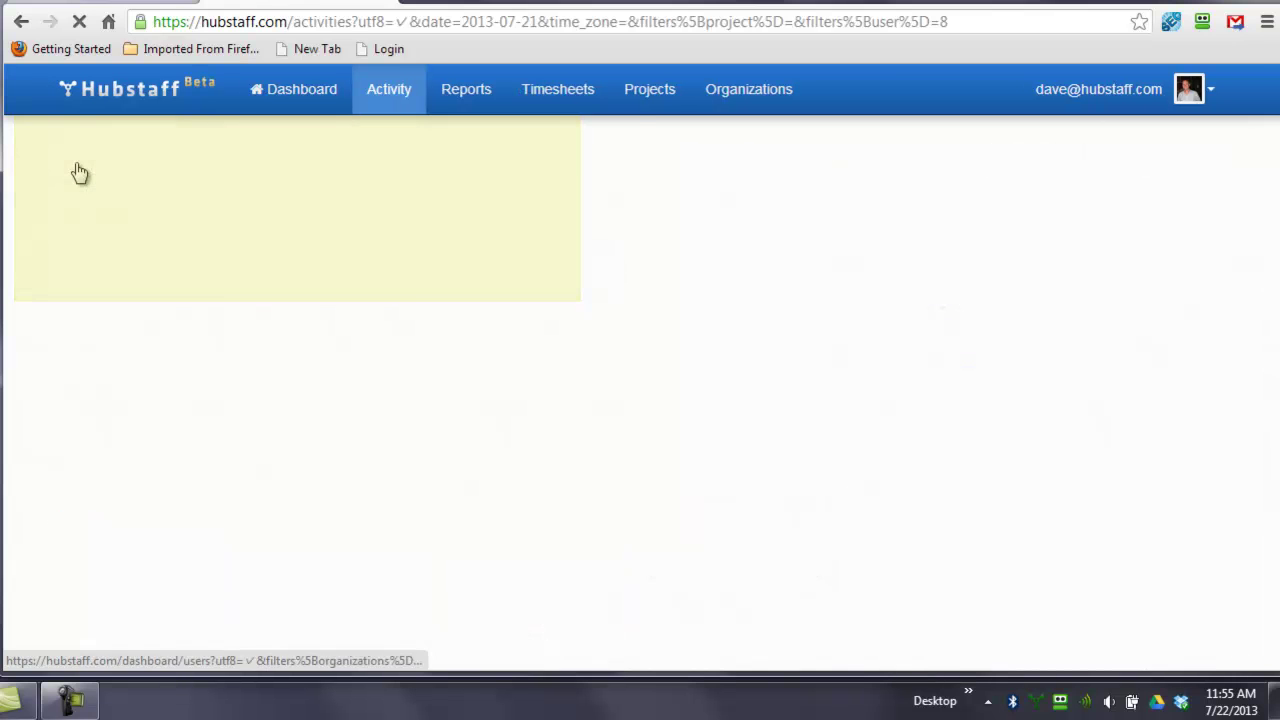
left_click(805, 162)
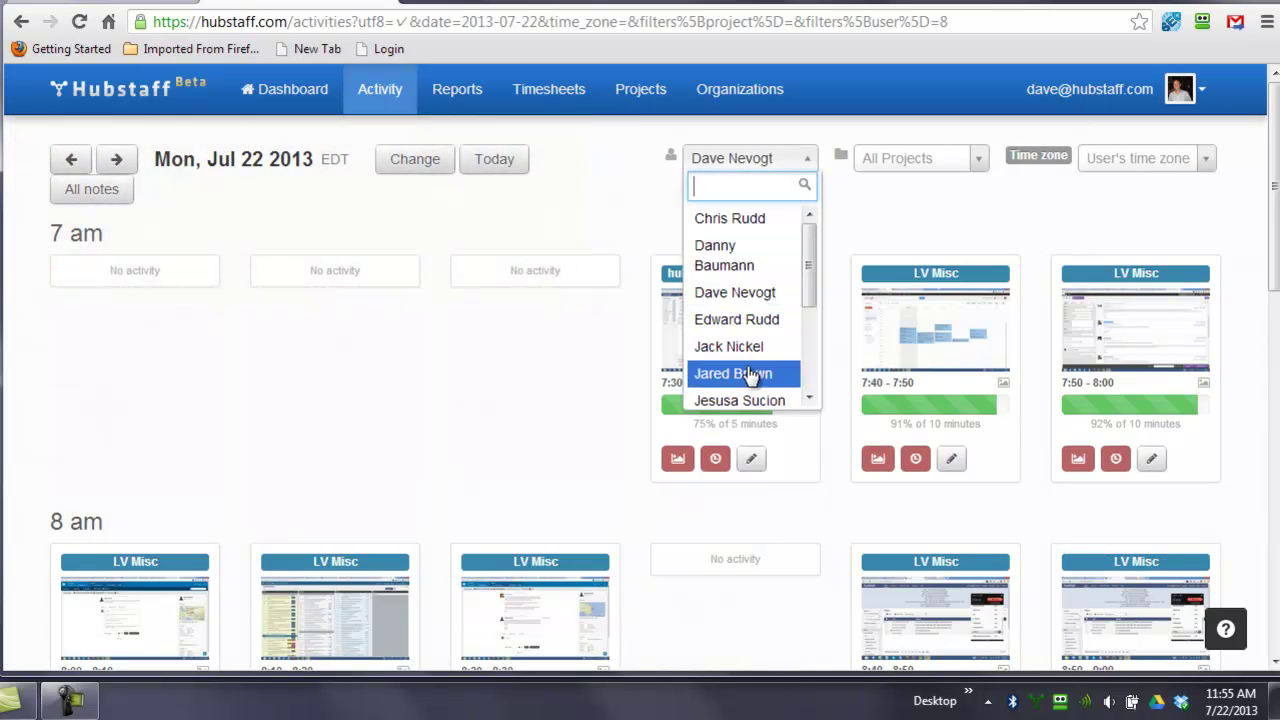
left_click(984, 162)
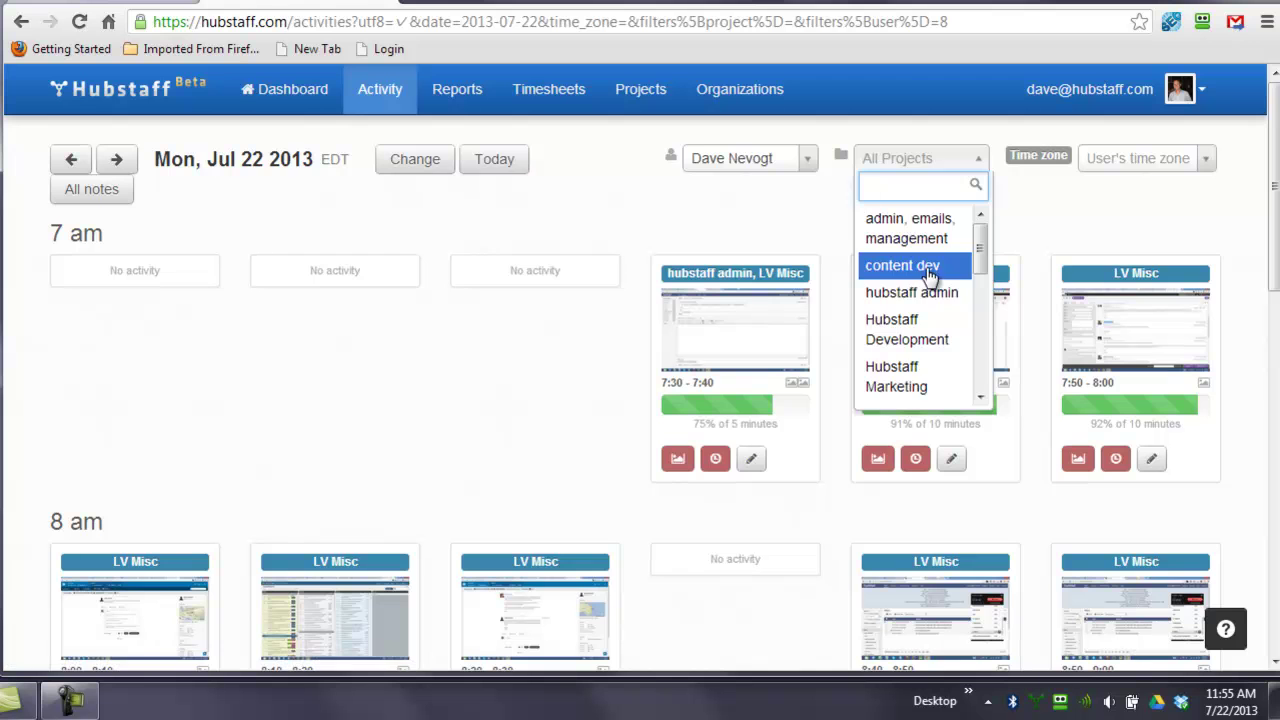
left_click(747, 326)
Step: Enlarge the 7:40 - 7:50 LV Misc screenshot, page through four more, then close it
left_click(878, 364)
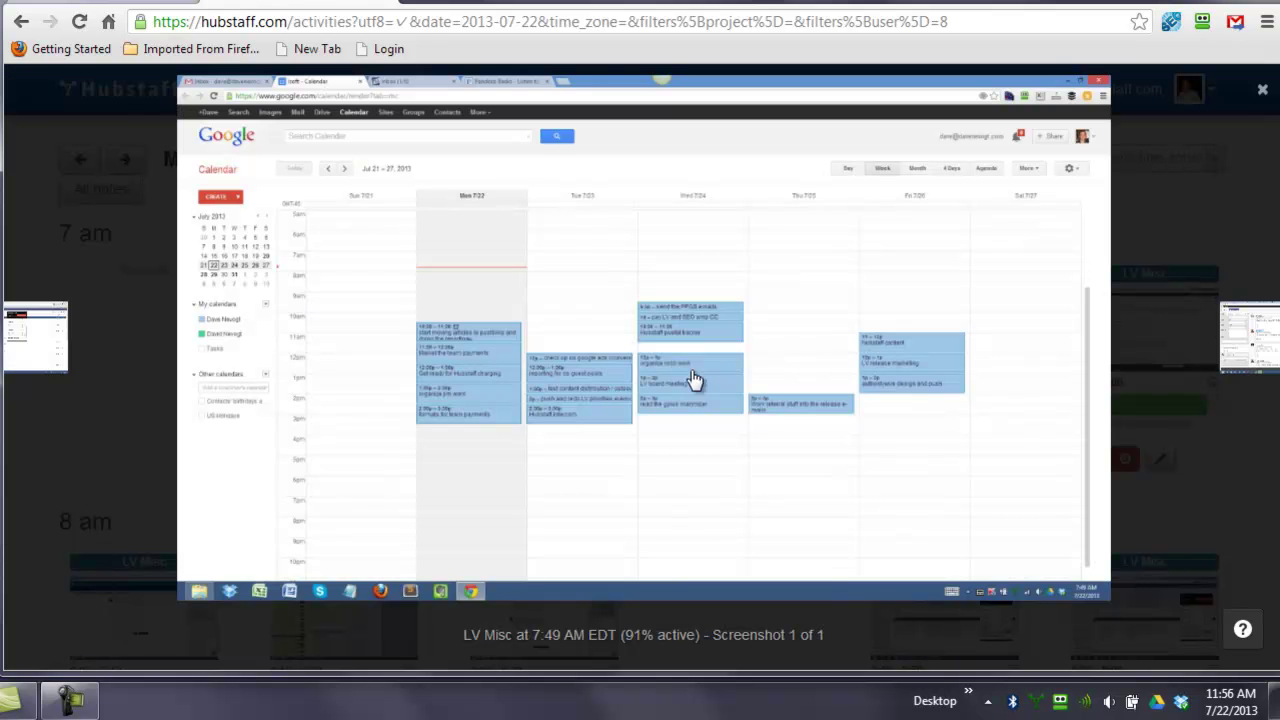
left_click(1252, 331)
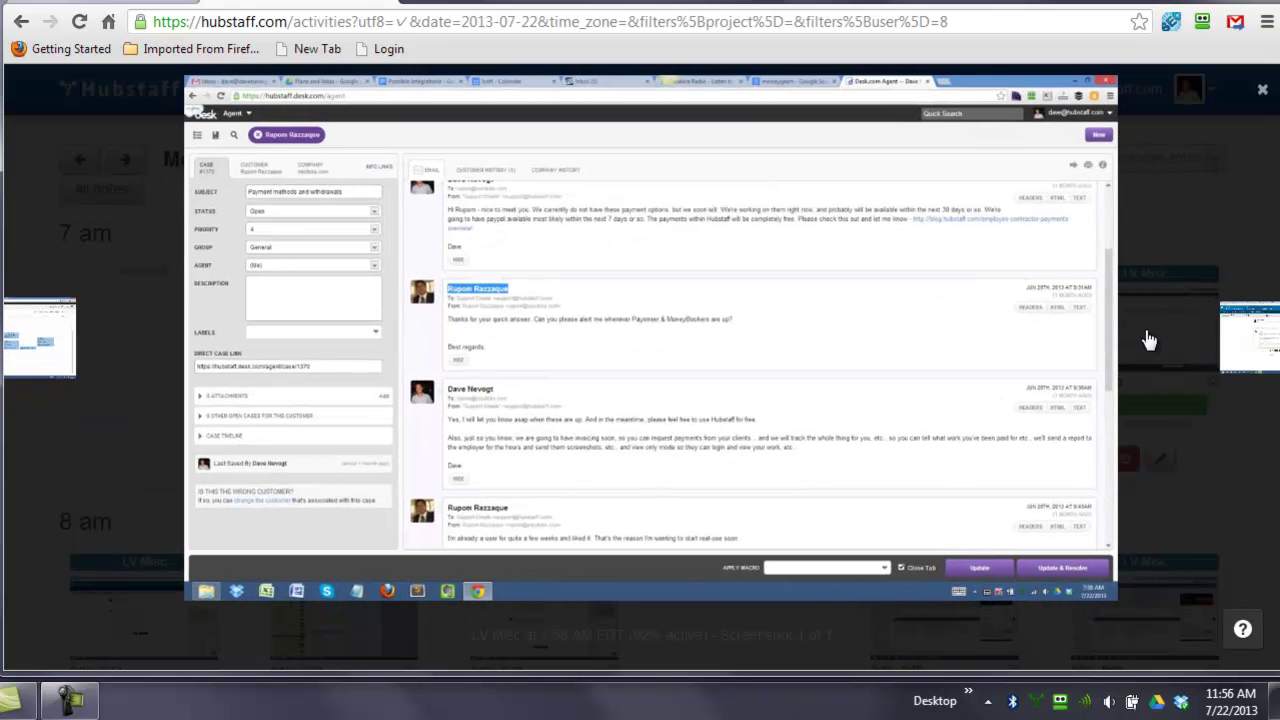
left_click(1222, 337)
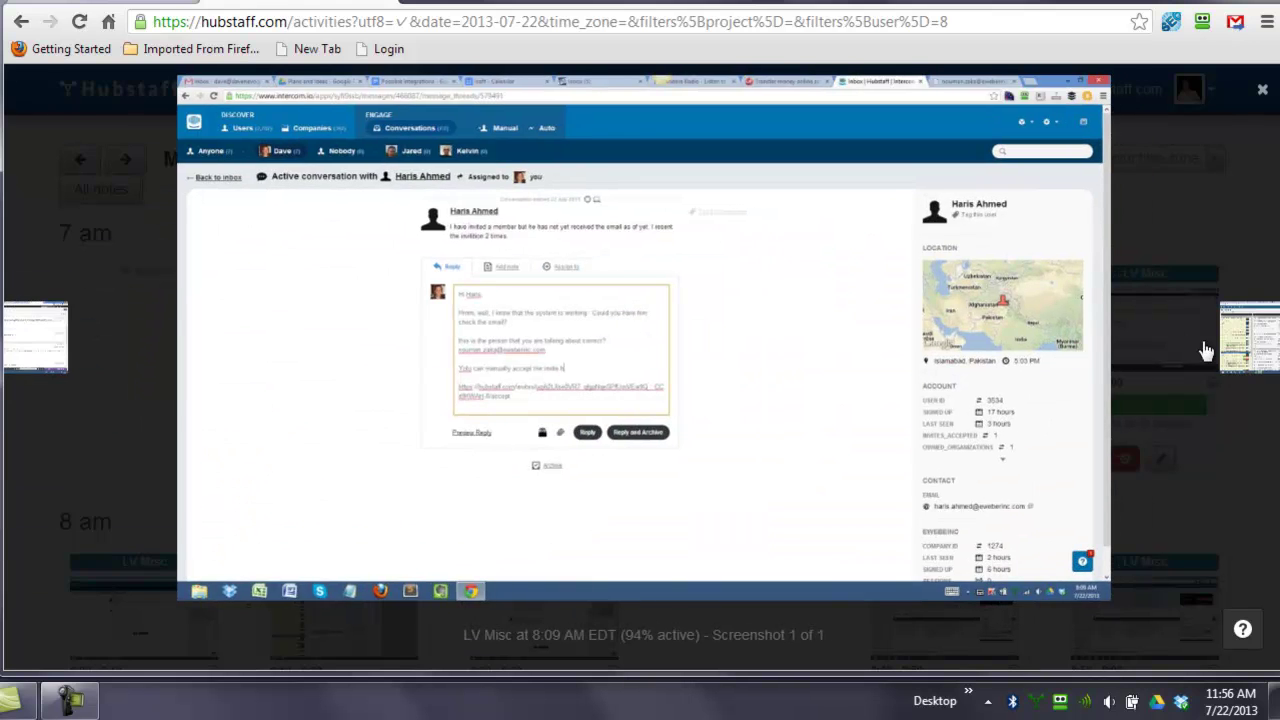
left_click(1226, 338)
left_click(1230, 339)
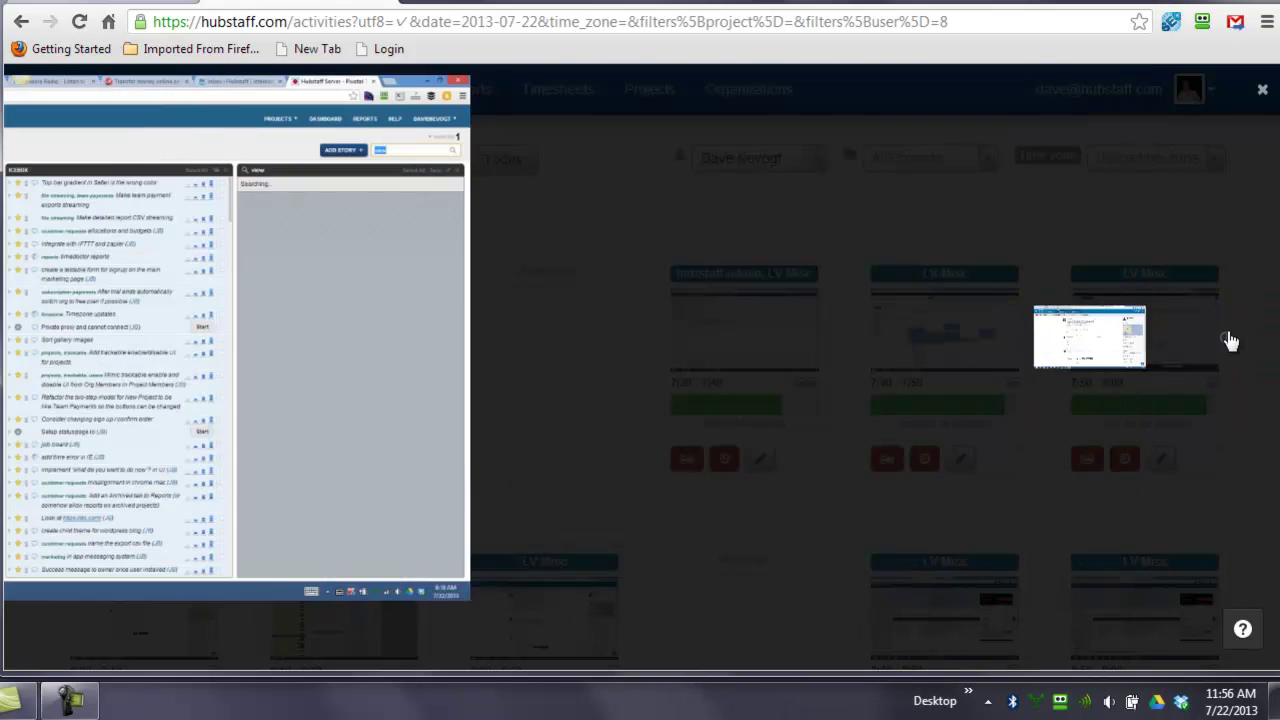
left_click(1262, 89)
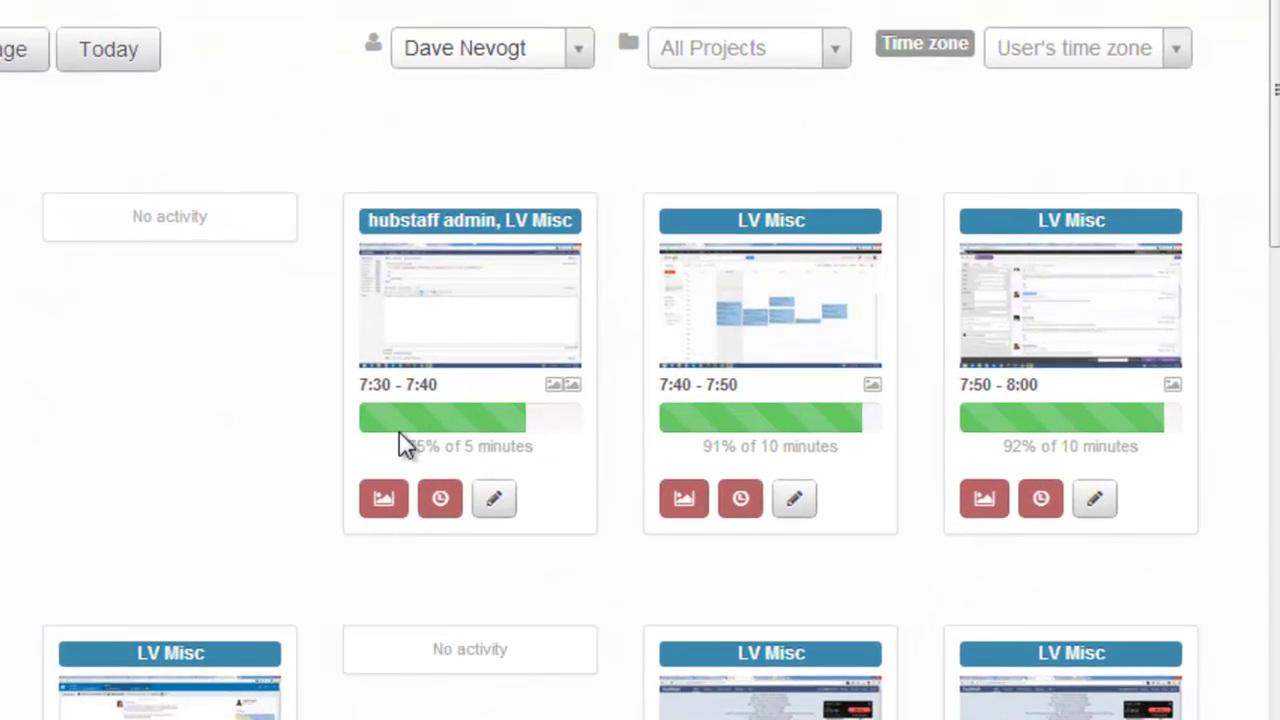
mouse_move(619, 416)
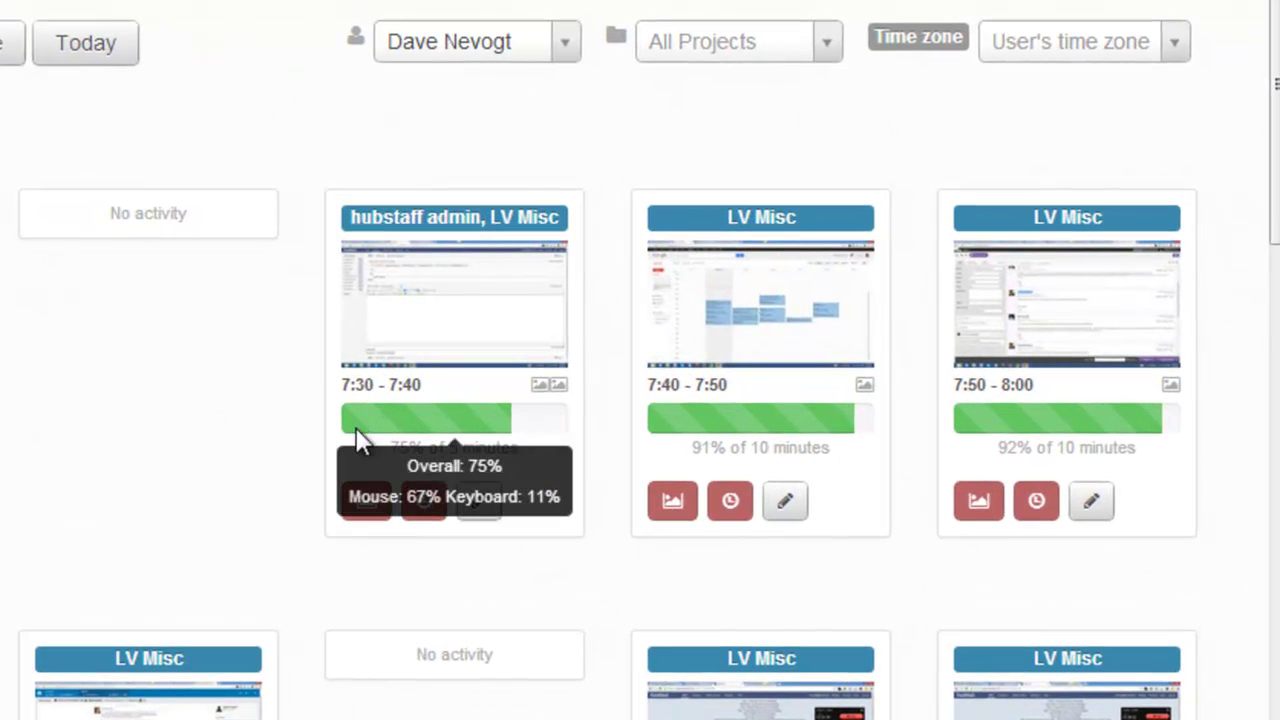
scroll(500, 435, "down", 2)
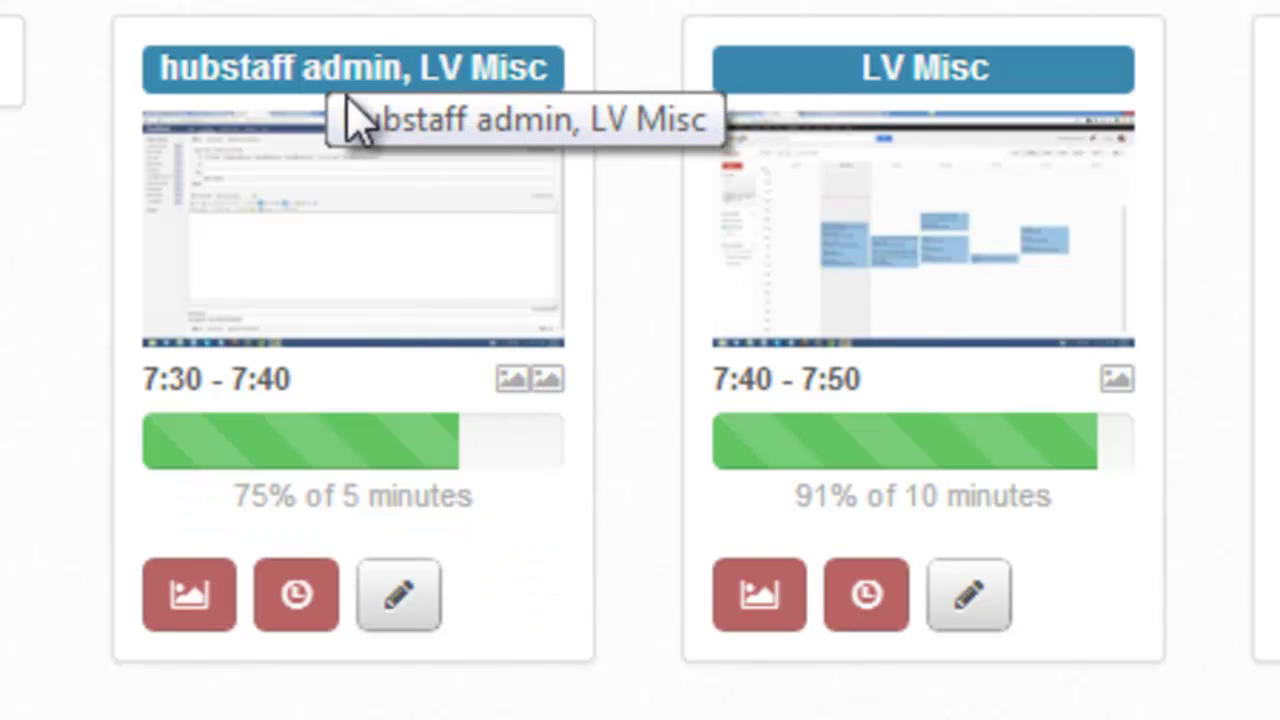
mouse_move(258, 440)
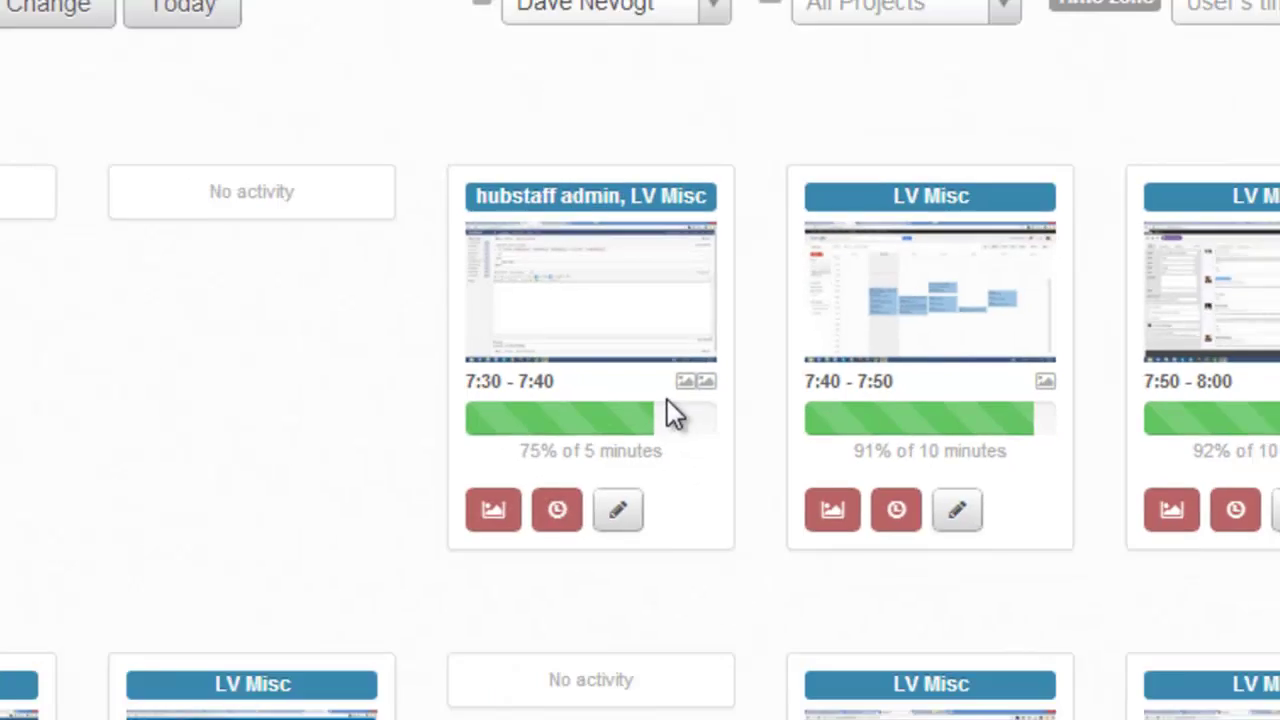
scroll(782, 402, "down", 3)
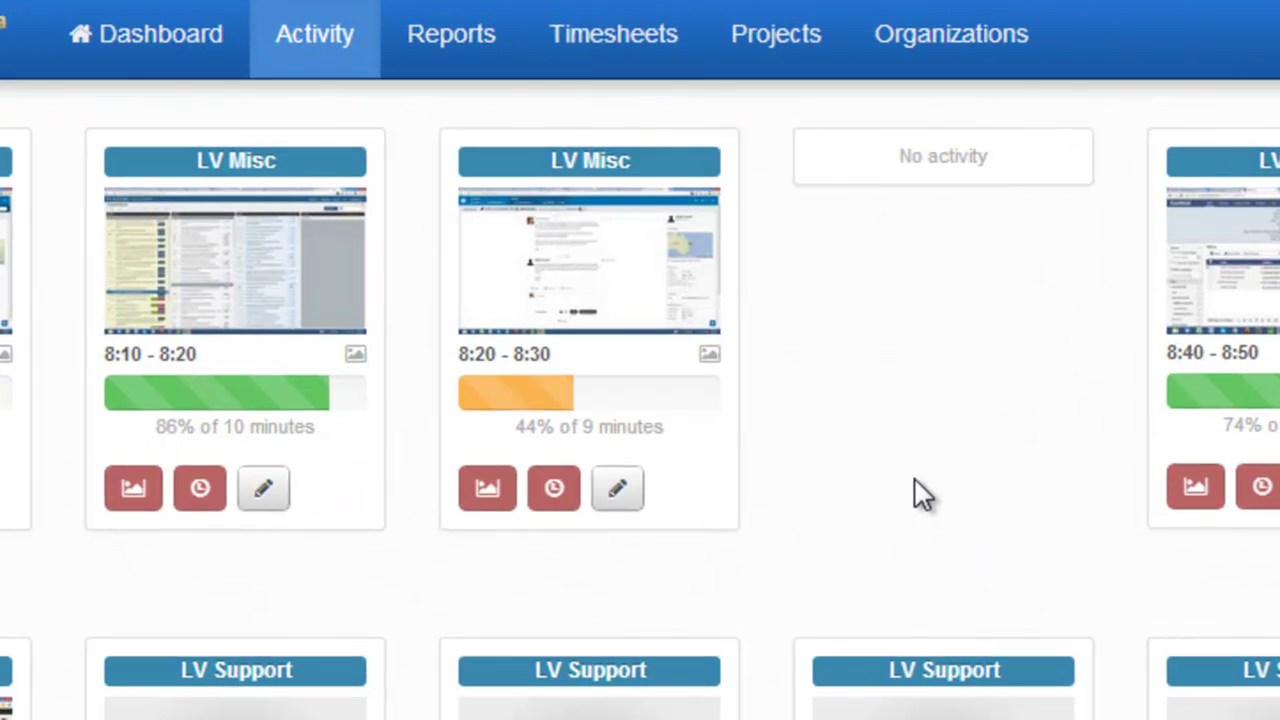
mouse_move(527, 402)
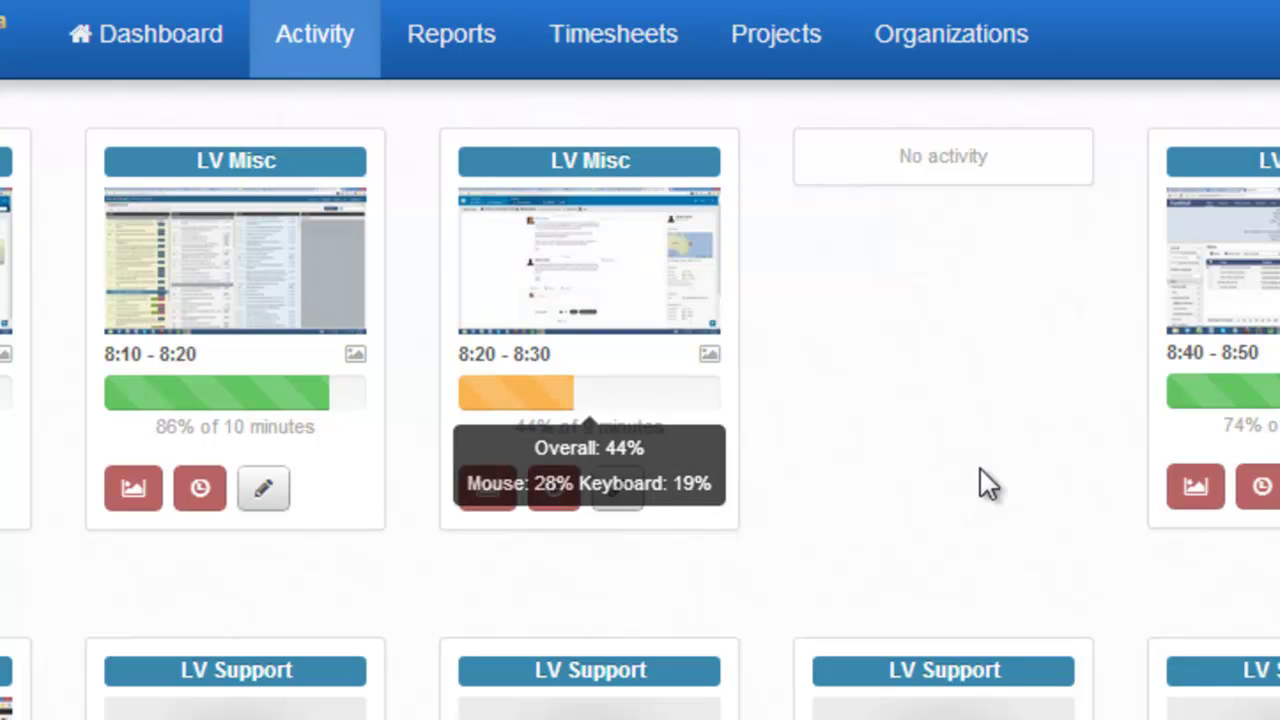
scroll(995, 490, "down", 3)
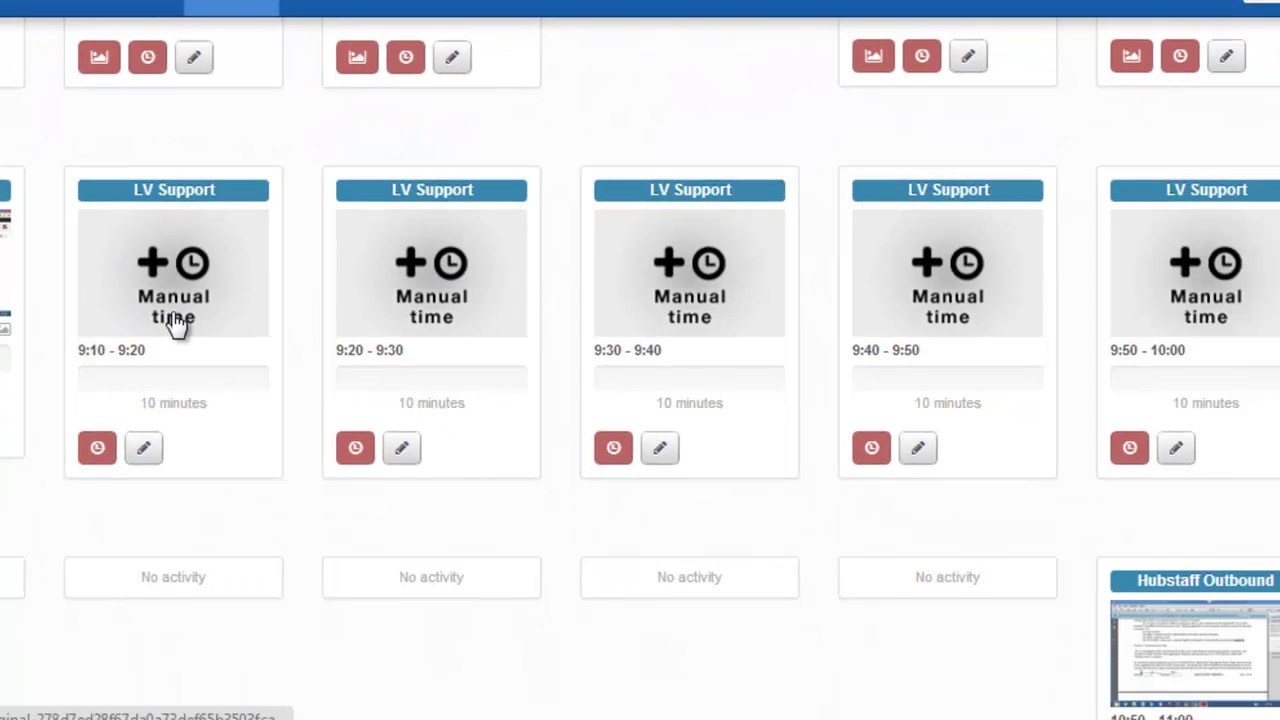
scroll(100, 286, "up", 6)
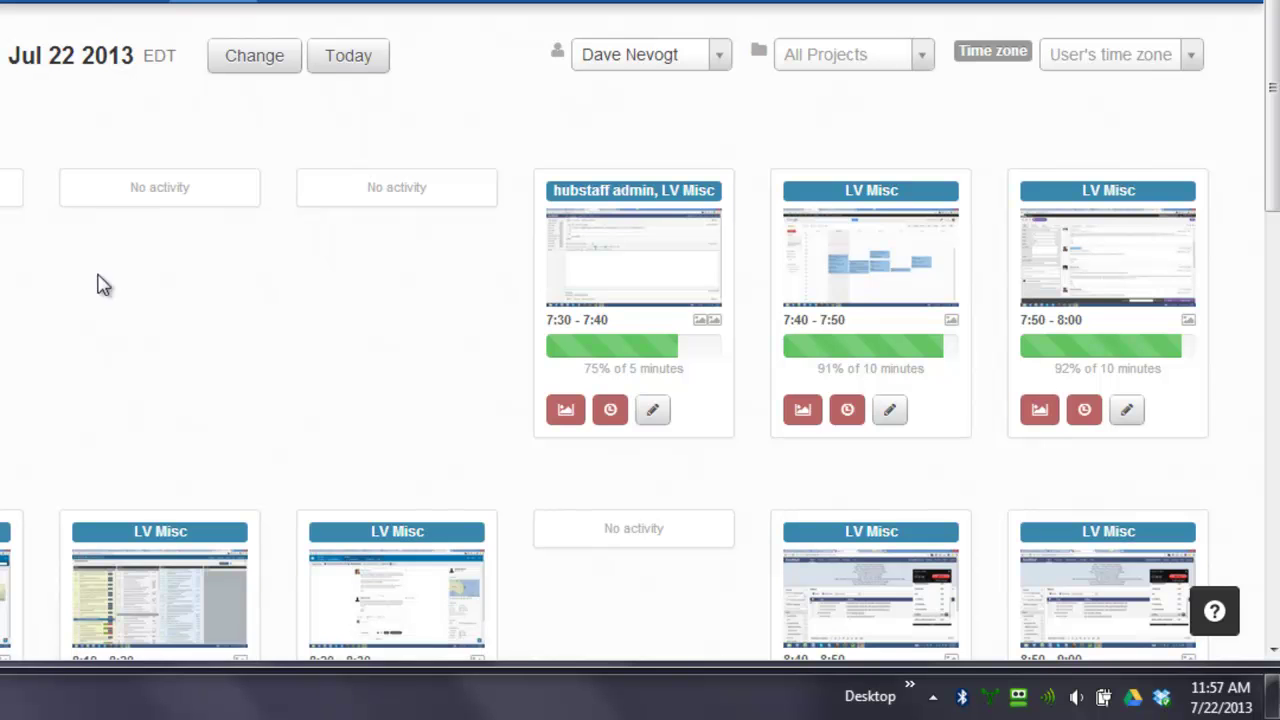
Step: Start a note for the 7:30 - 7:40 block, cancel it unsaved, and open the projects list
left_click(652, 413)
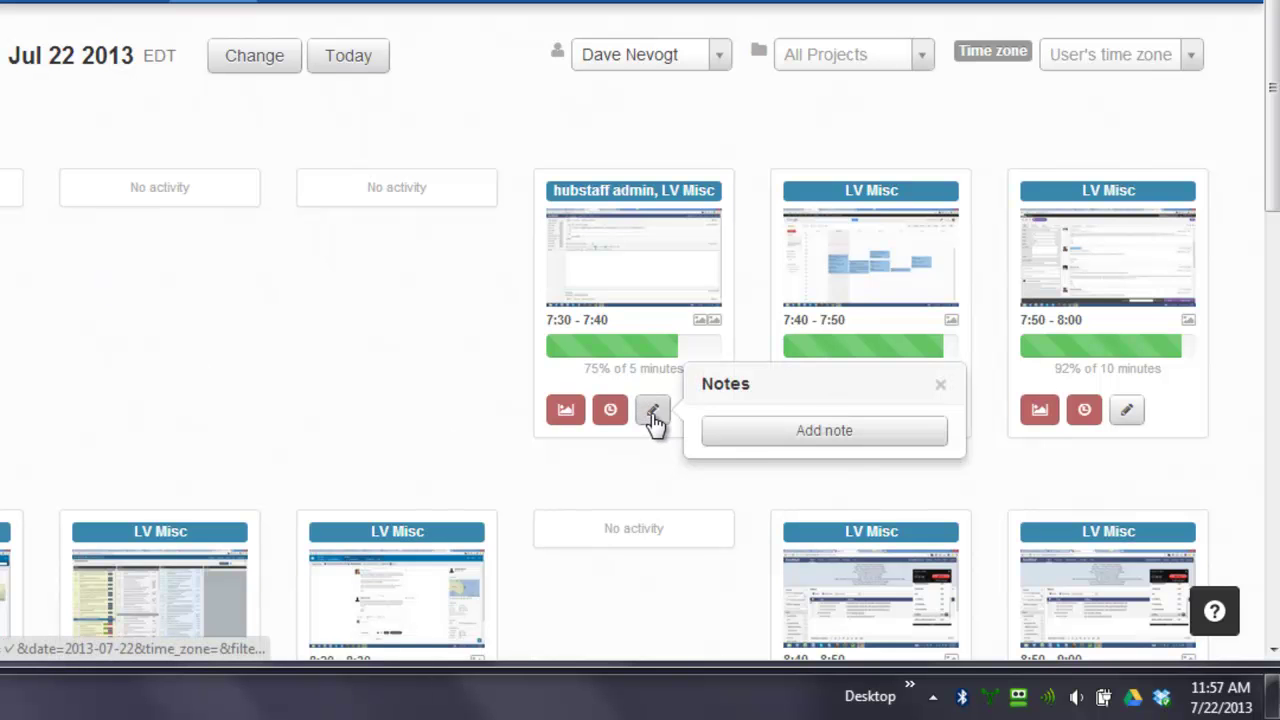
left_click(752, 432)
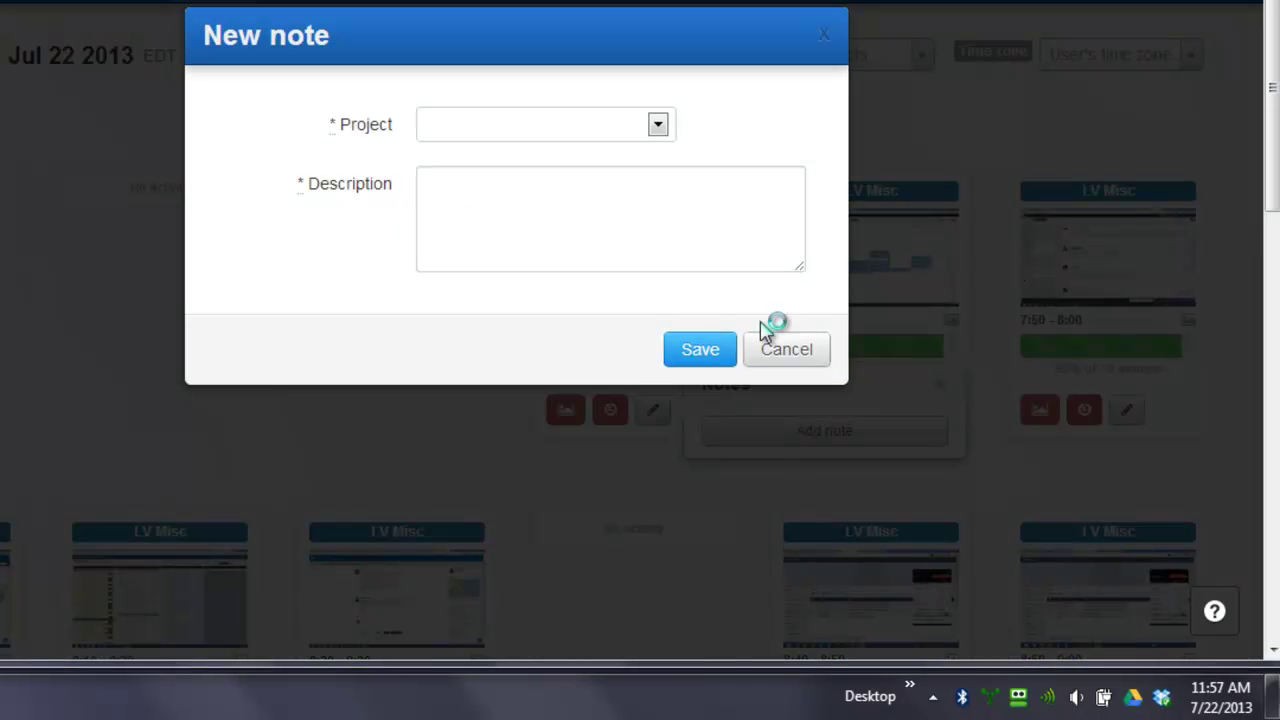
left_click(776, 350)
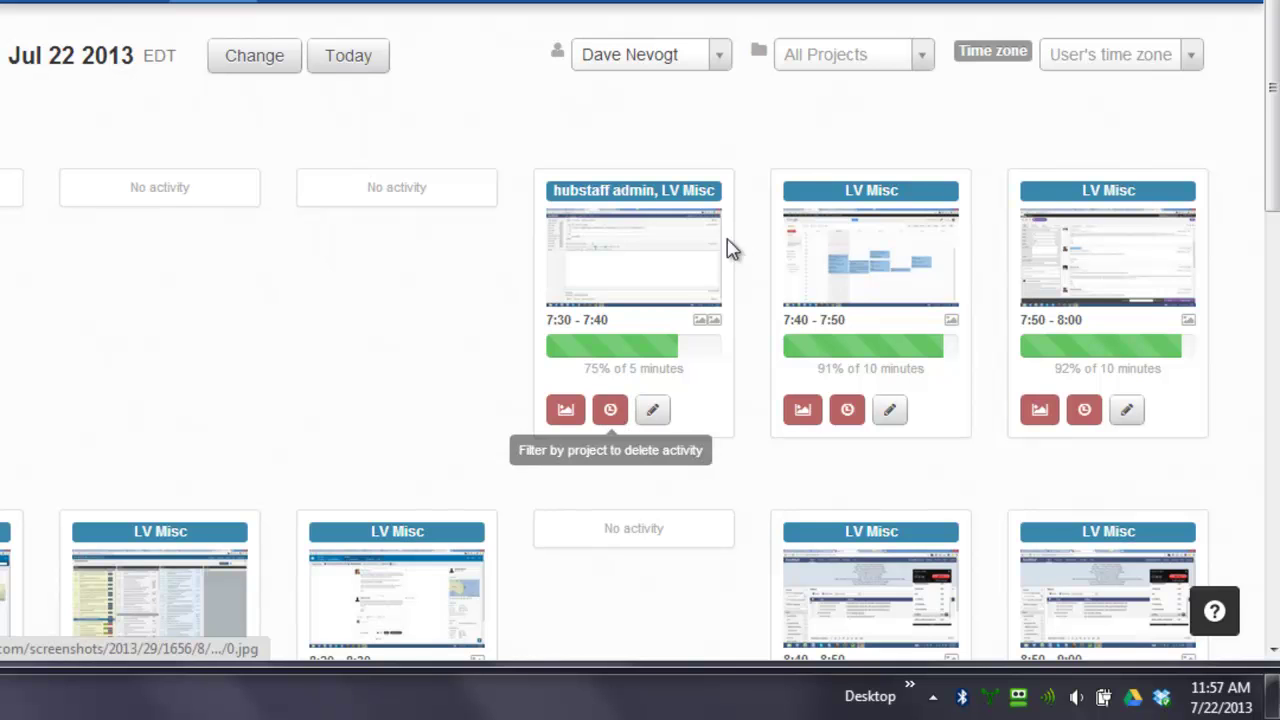
left_click(920, 60)
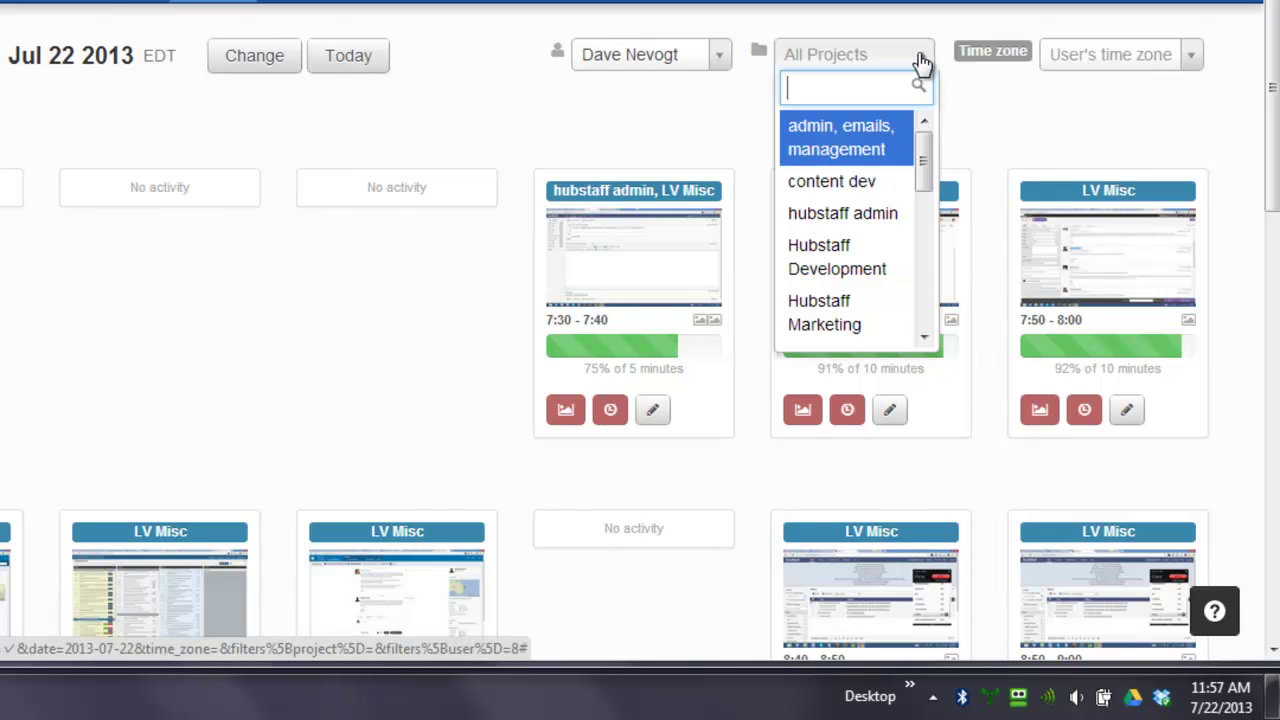
Step: Filter to hubstaff admin, delete the 7:30–7:40 screenshot and activity, then go to Organizations
left_click(828, 214)
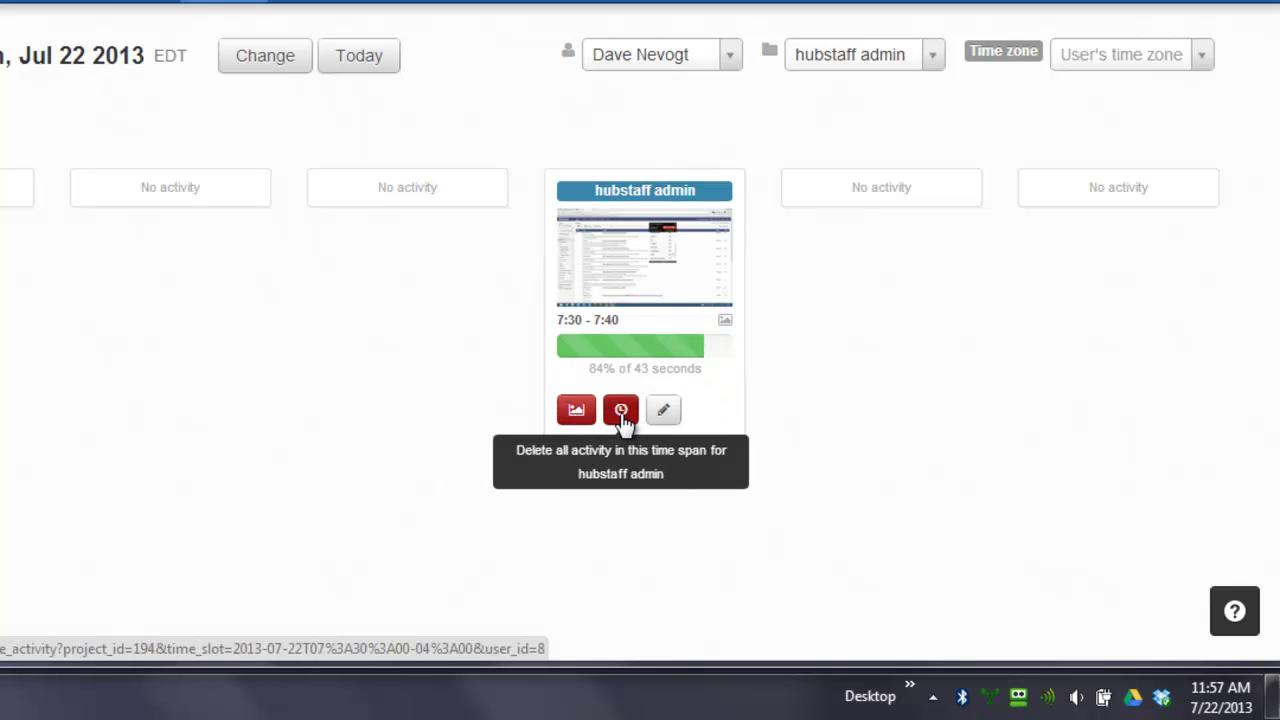
left_click(576, 411)
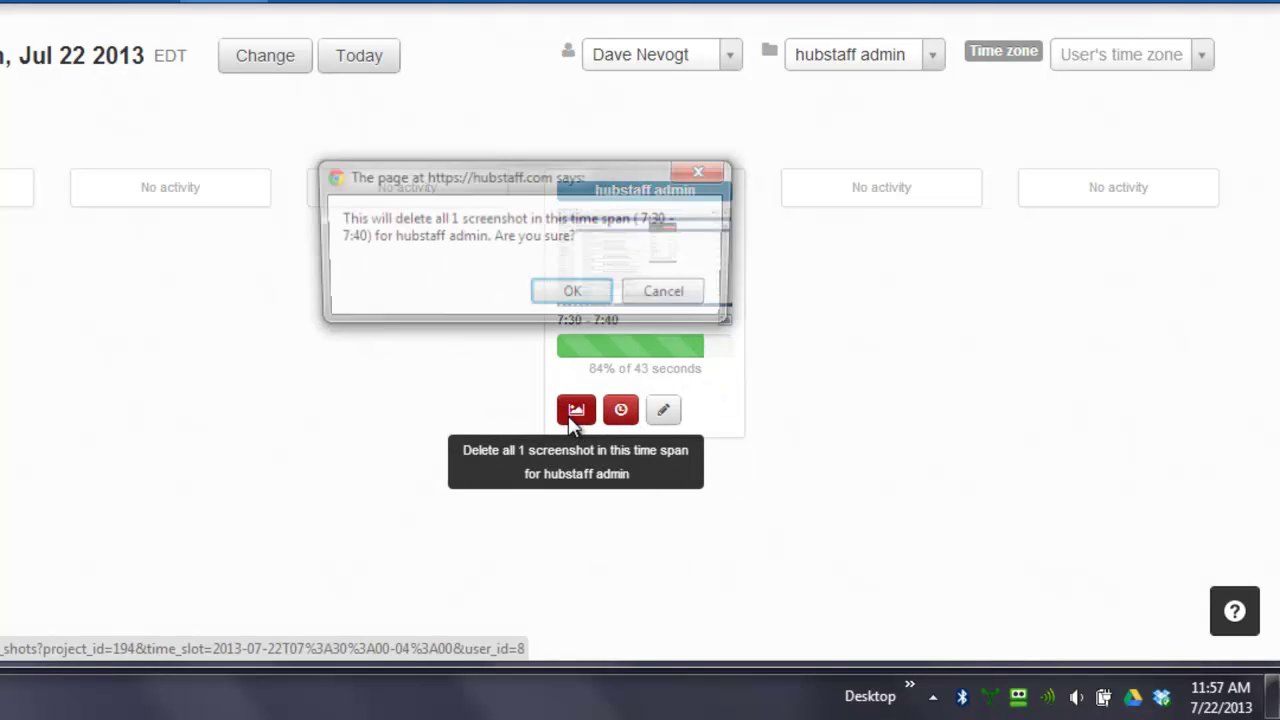
left_click(586, 300)
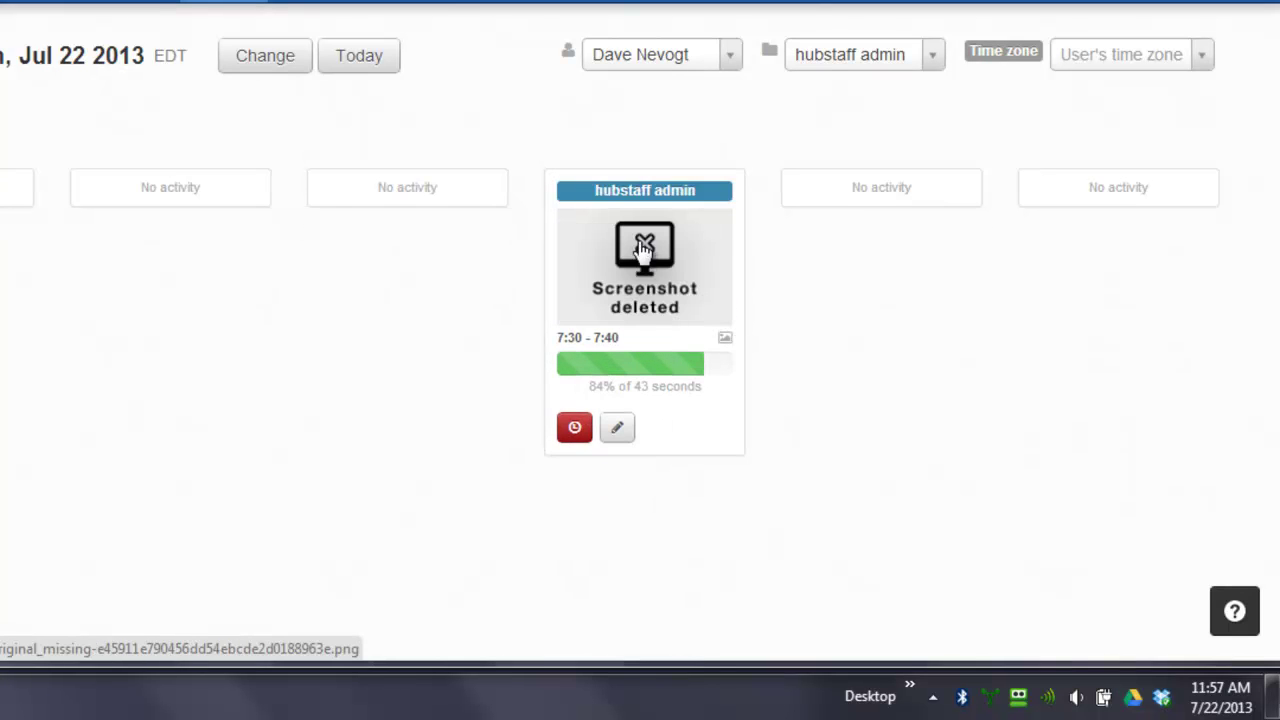
left_click(574, 427)
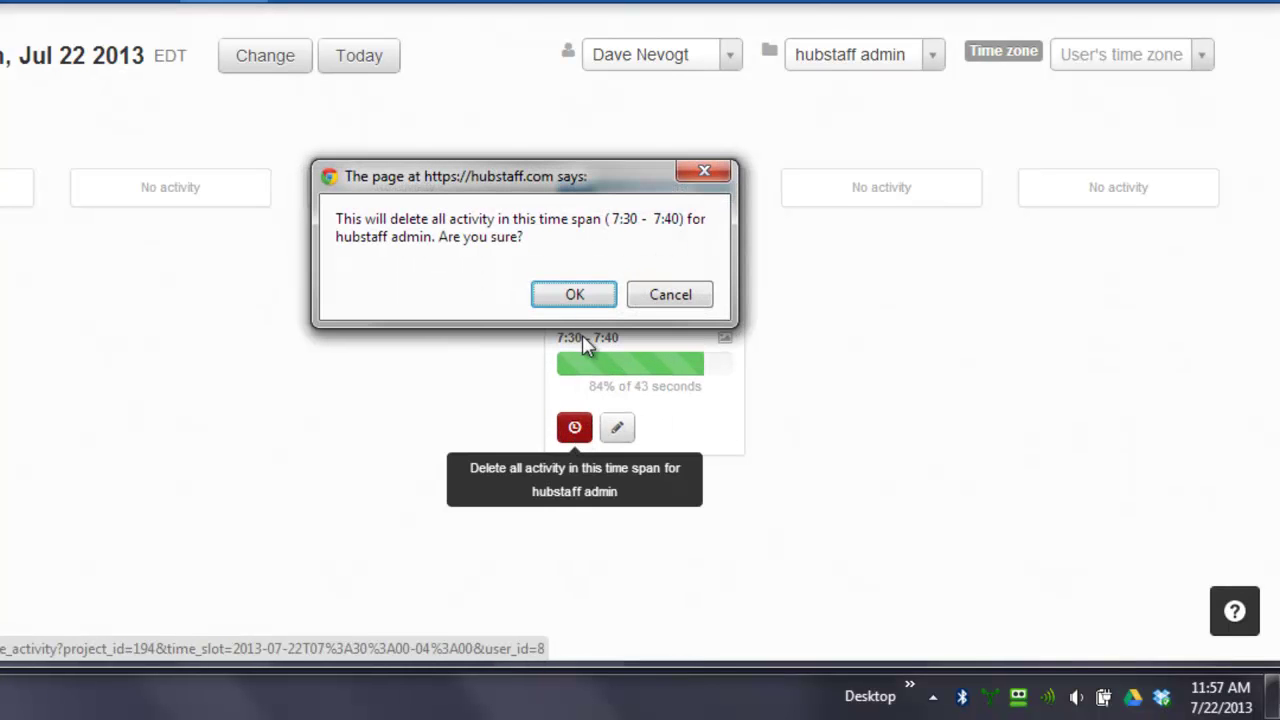
left_click(576, 295)
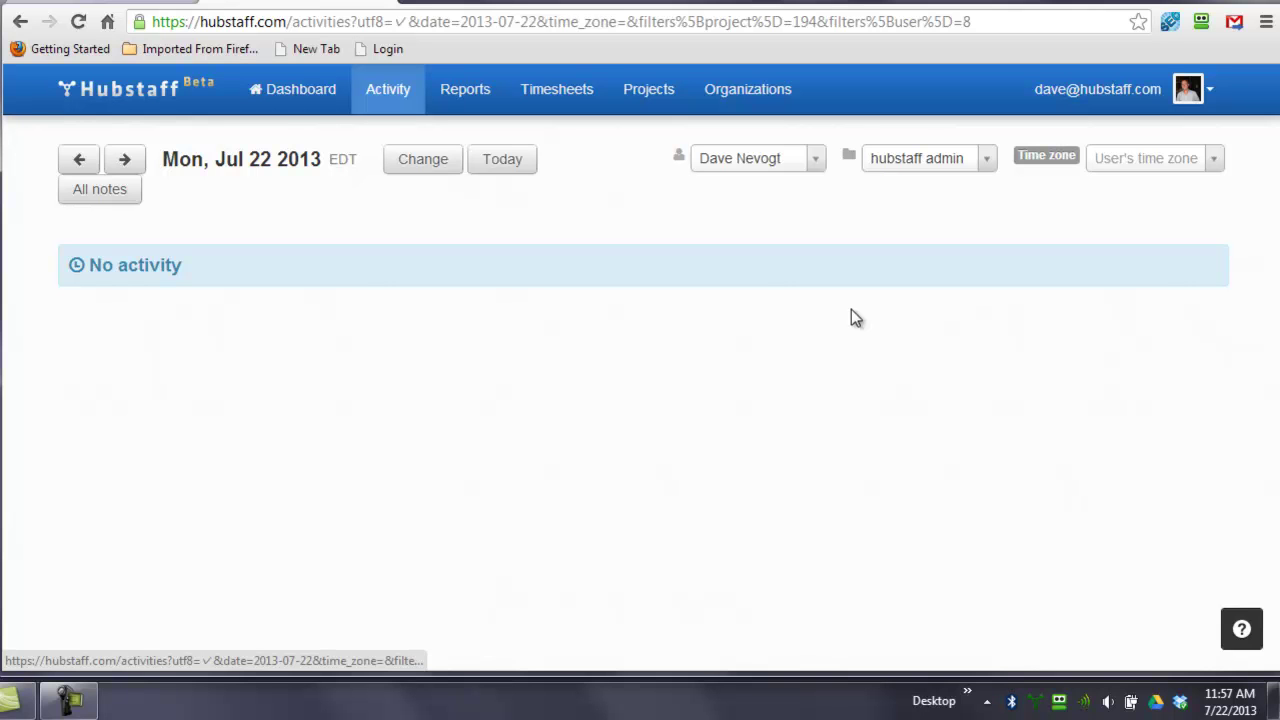
left_click(716, 96)
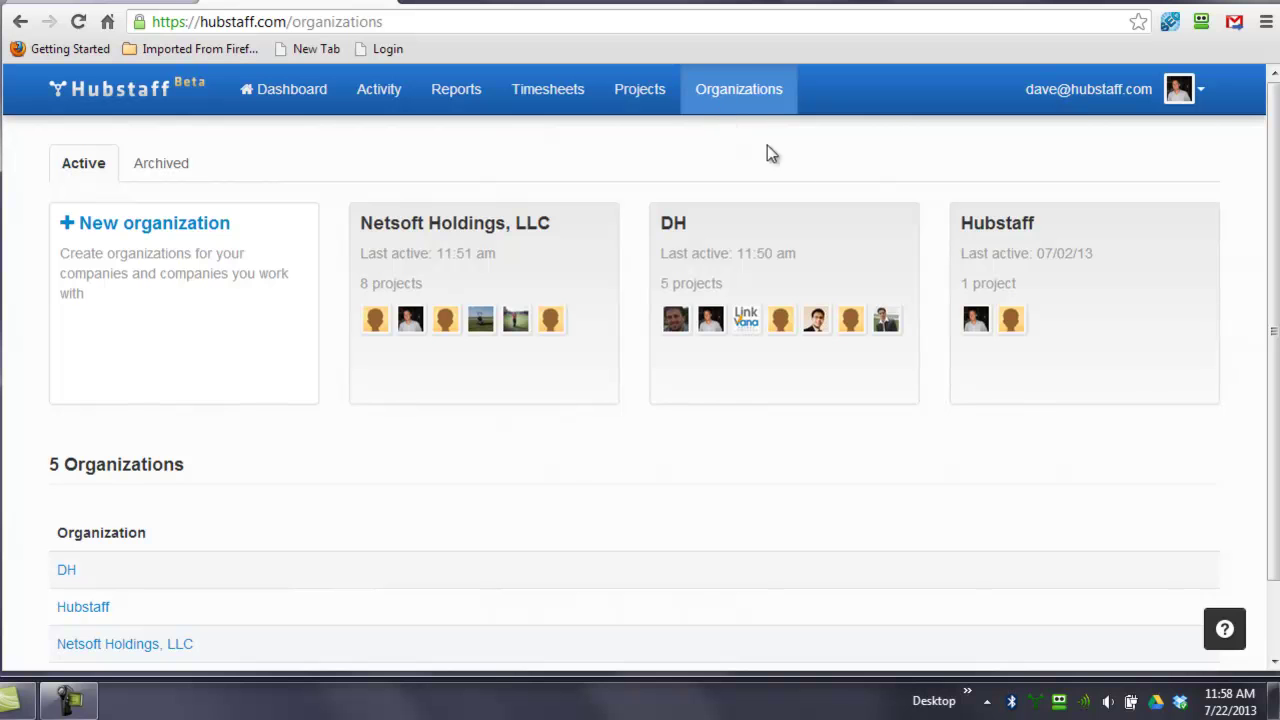
Step: Open Netsoft Holdings, LLC settings and review the Modify time and Delete screens permissions
left_click(504, 255)
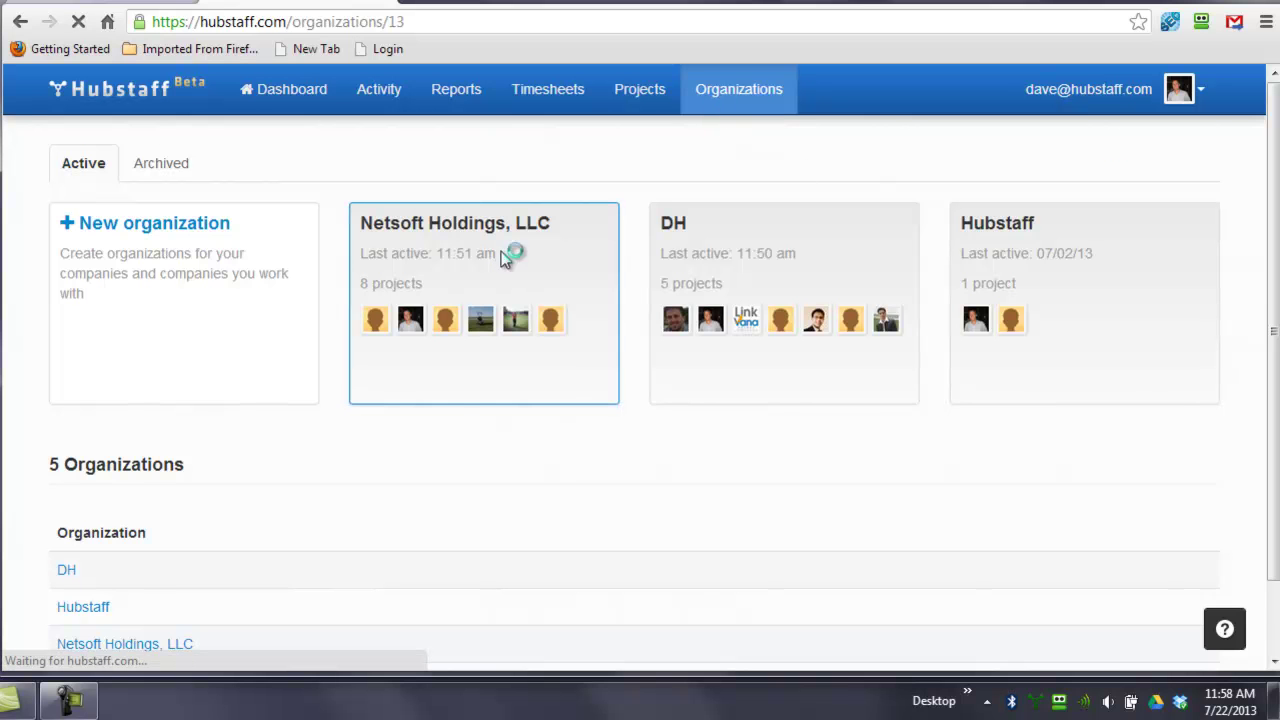
left_click(478, 326)
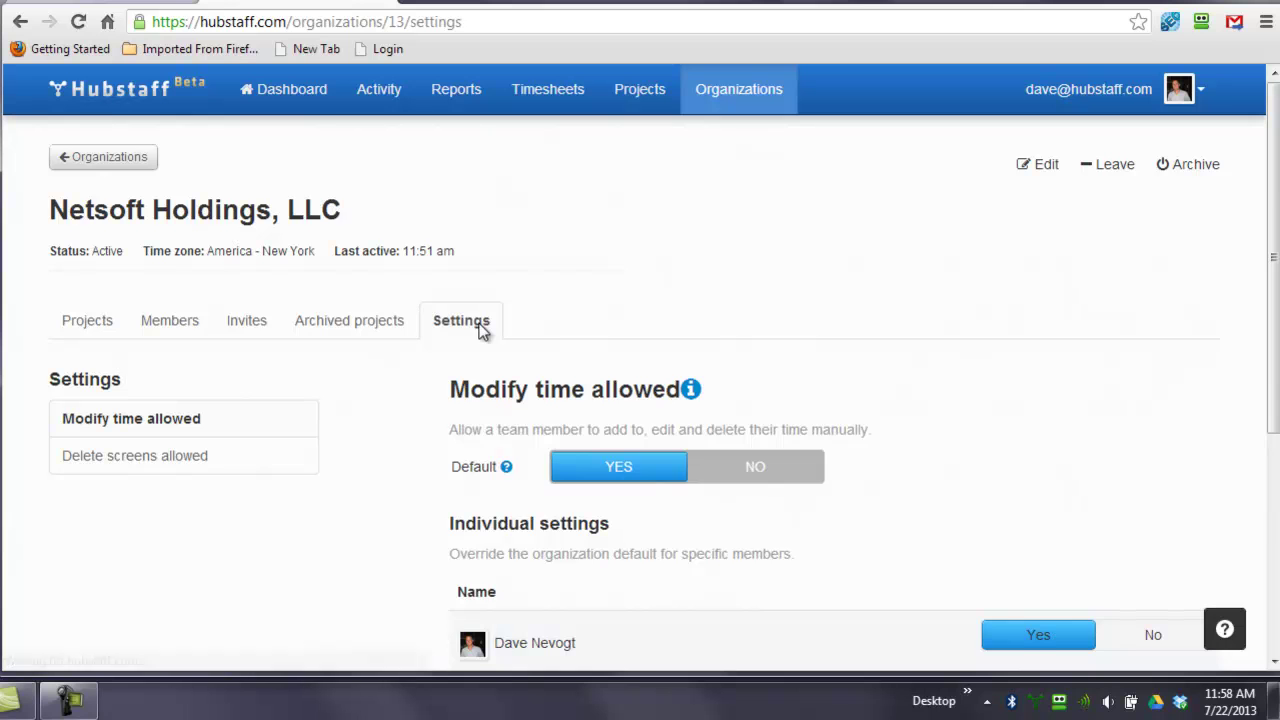
scroll(482, 335, "down", 2)
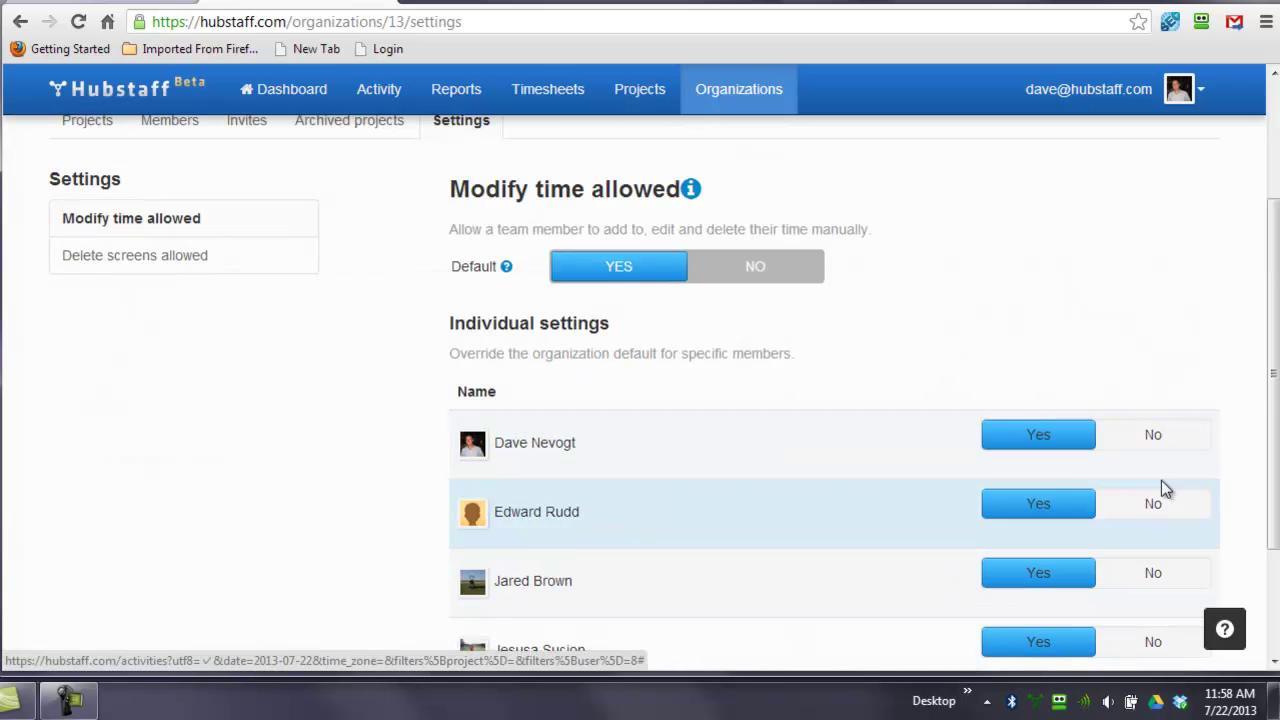
scroll(128, 427, "up", 2)
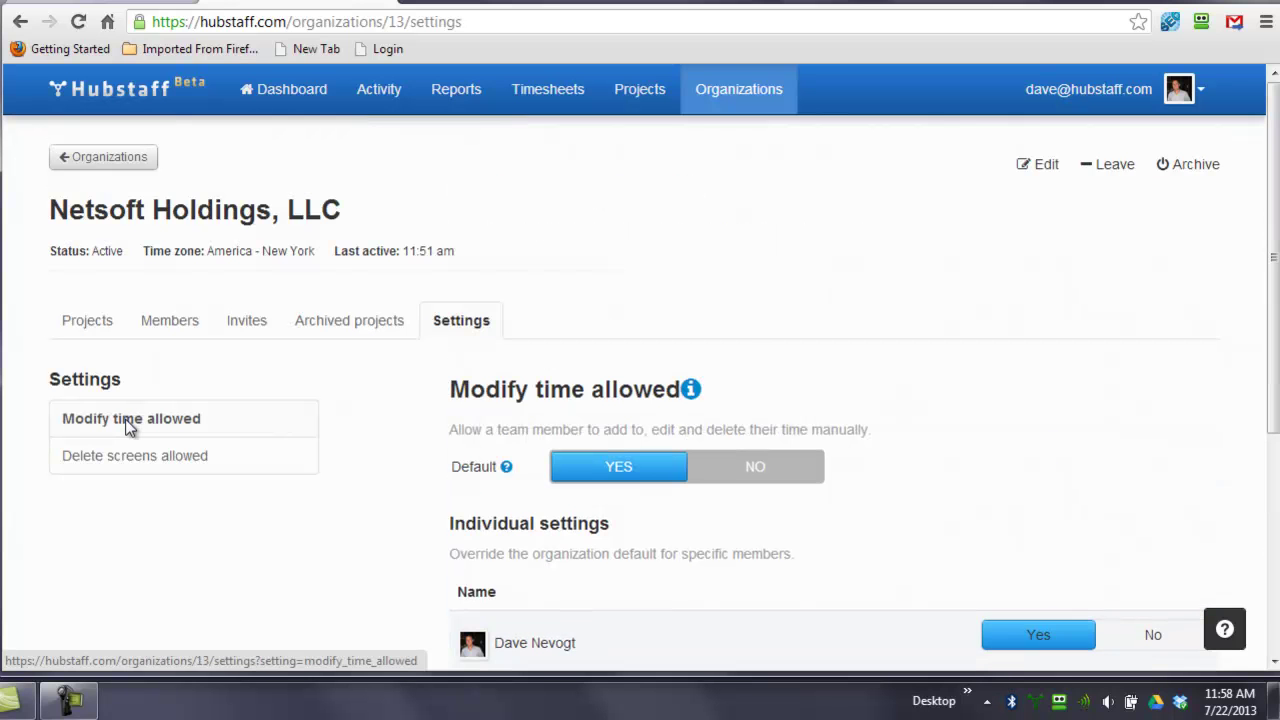
left_click(133, 467)
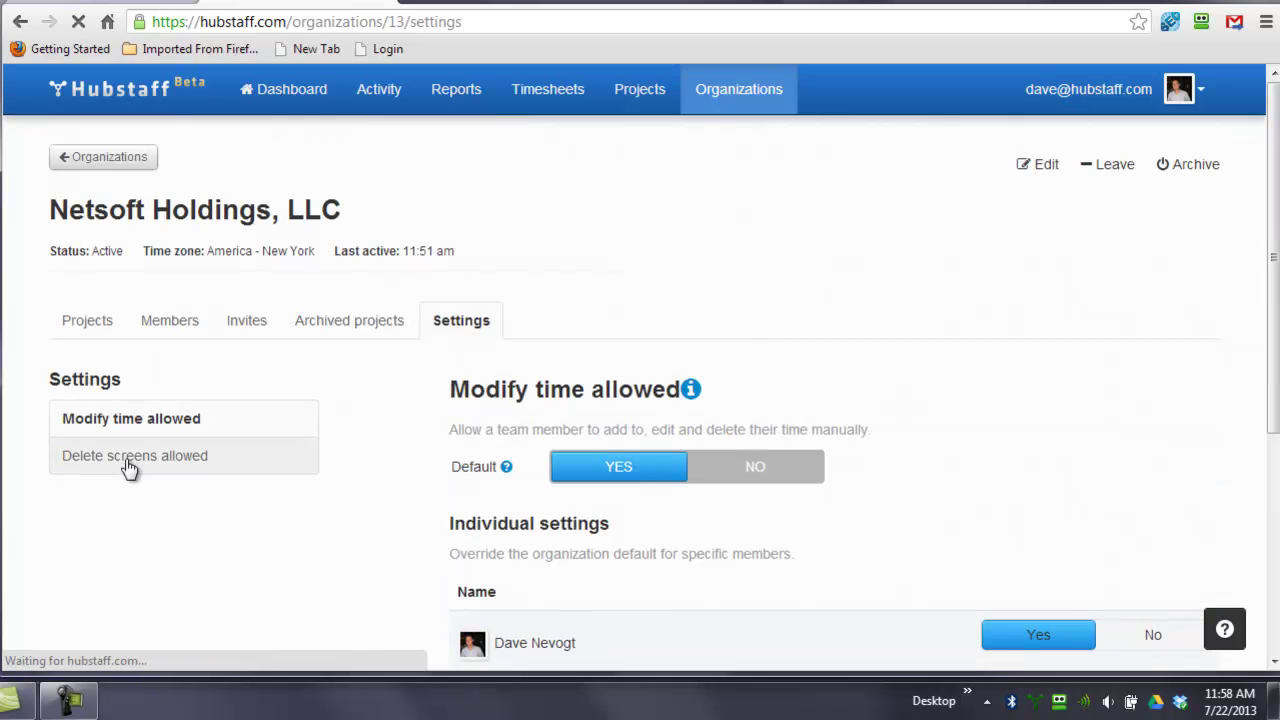
left_click(157, 427)
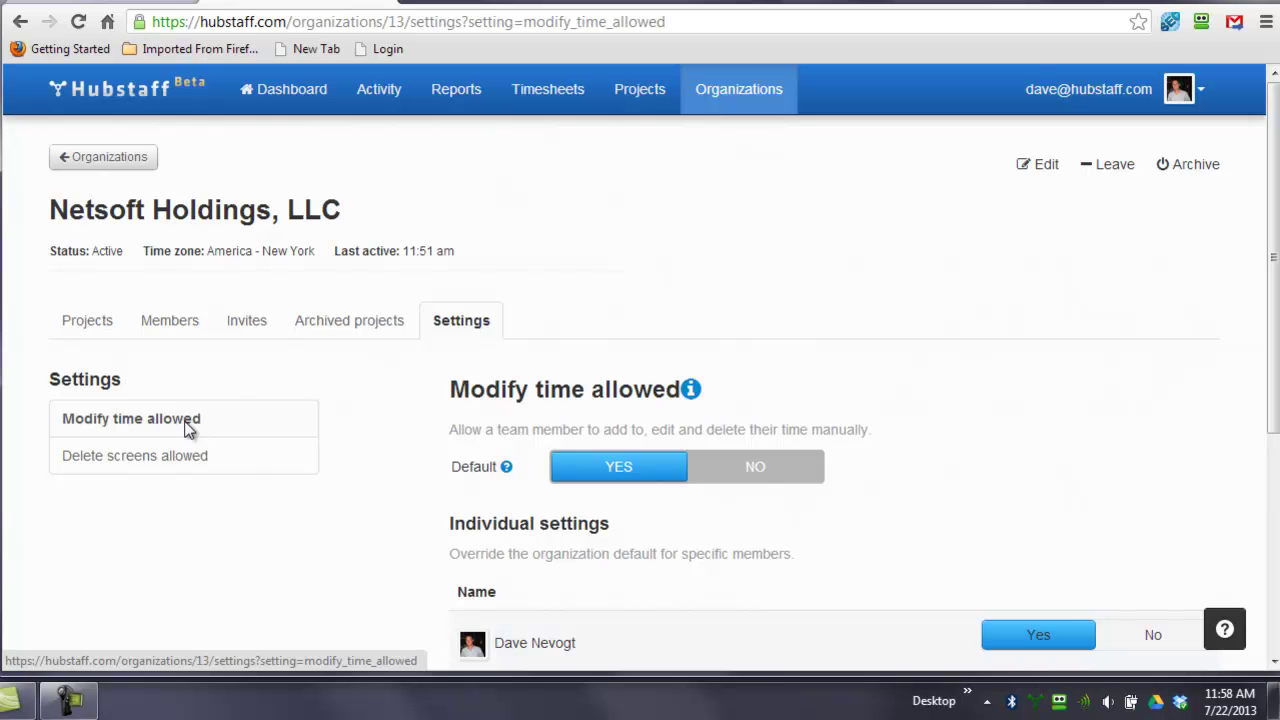
left_click(166, 456)
left_click(176, 429)
Step: Cancel turning off the manual time editing default, leaving it on, then open Reports
left_click(753, 476)
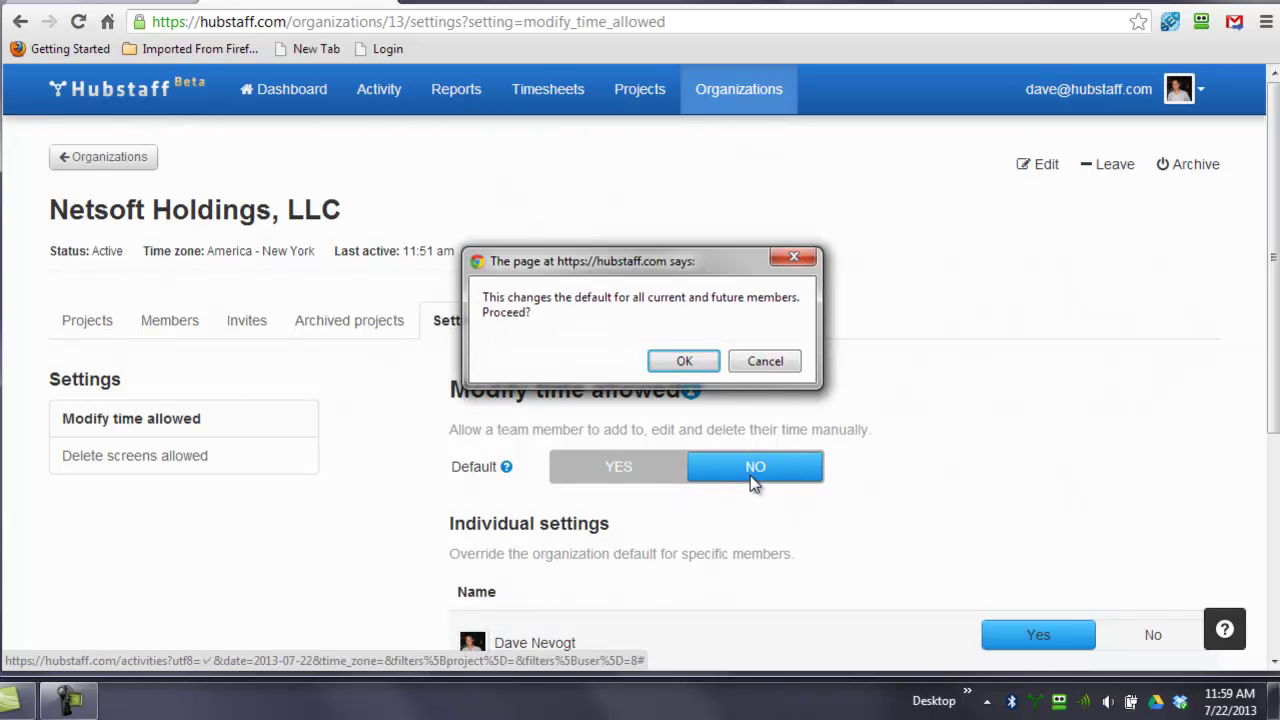
left_click(765, 362)
scroll(1048, 507, "down", 2)
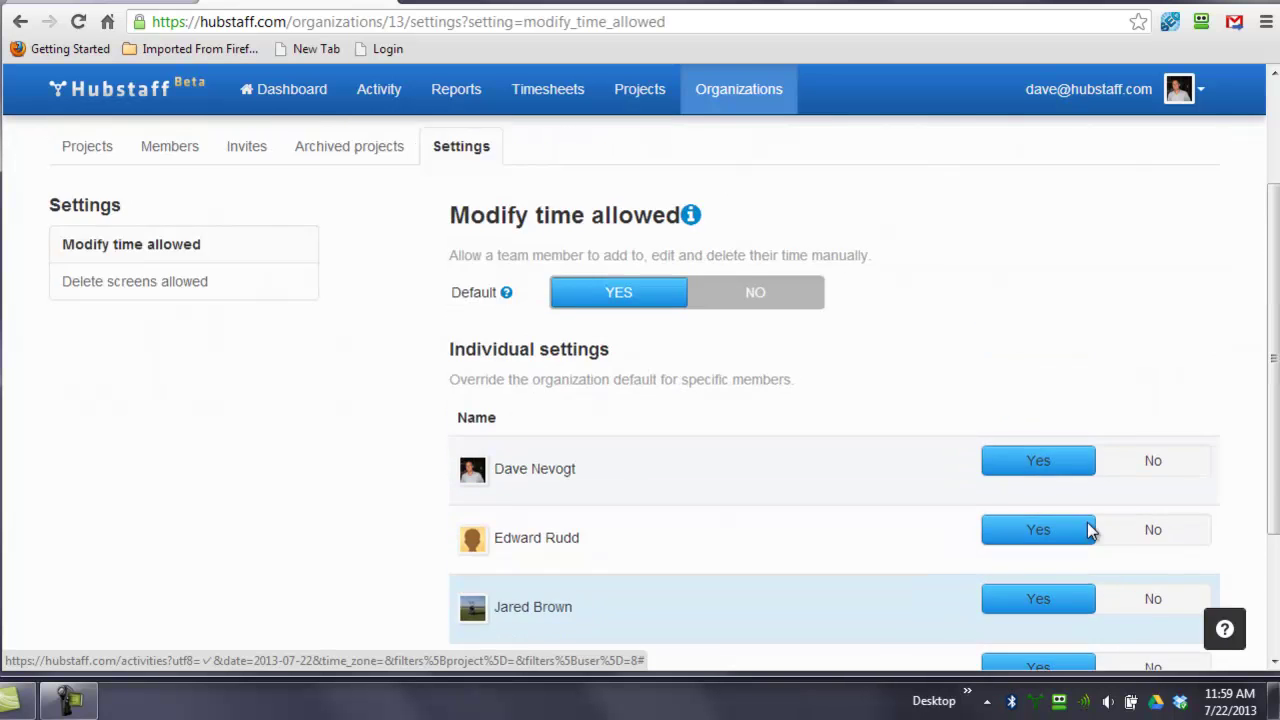
scroll(855, 540, "up", 2)
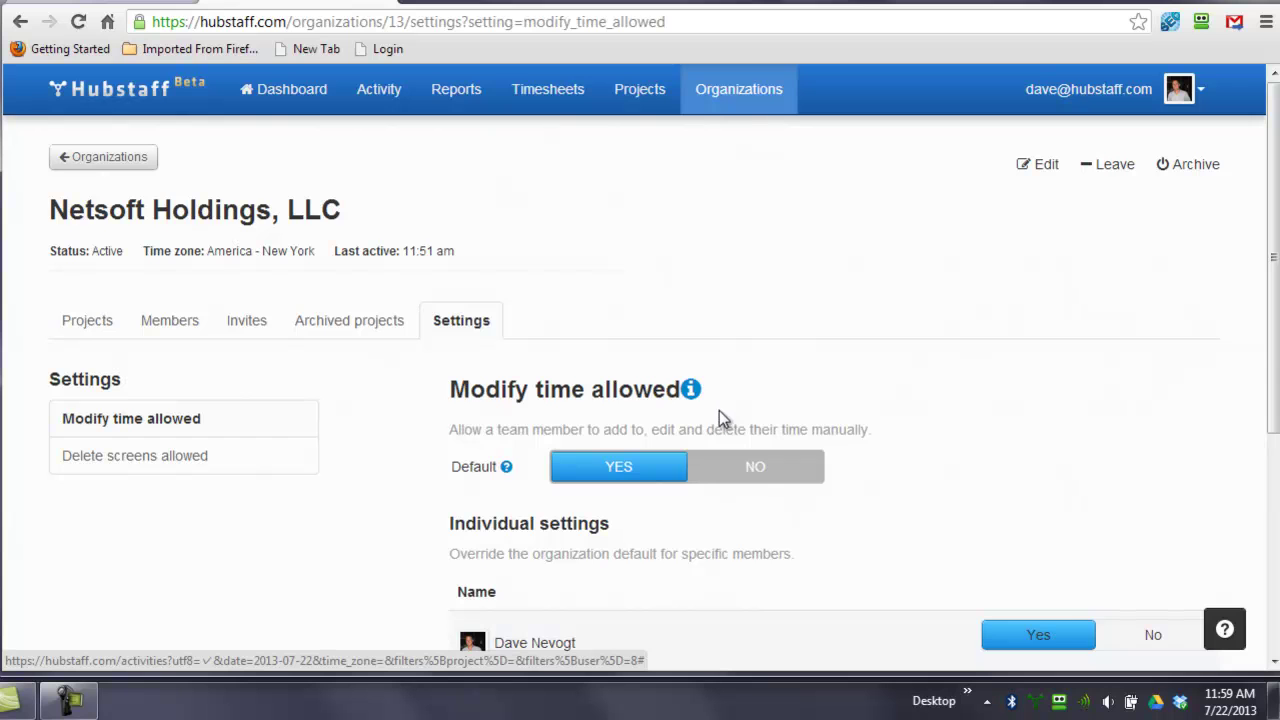
left_click(459, 100)
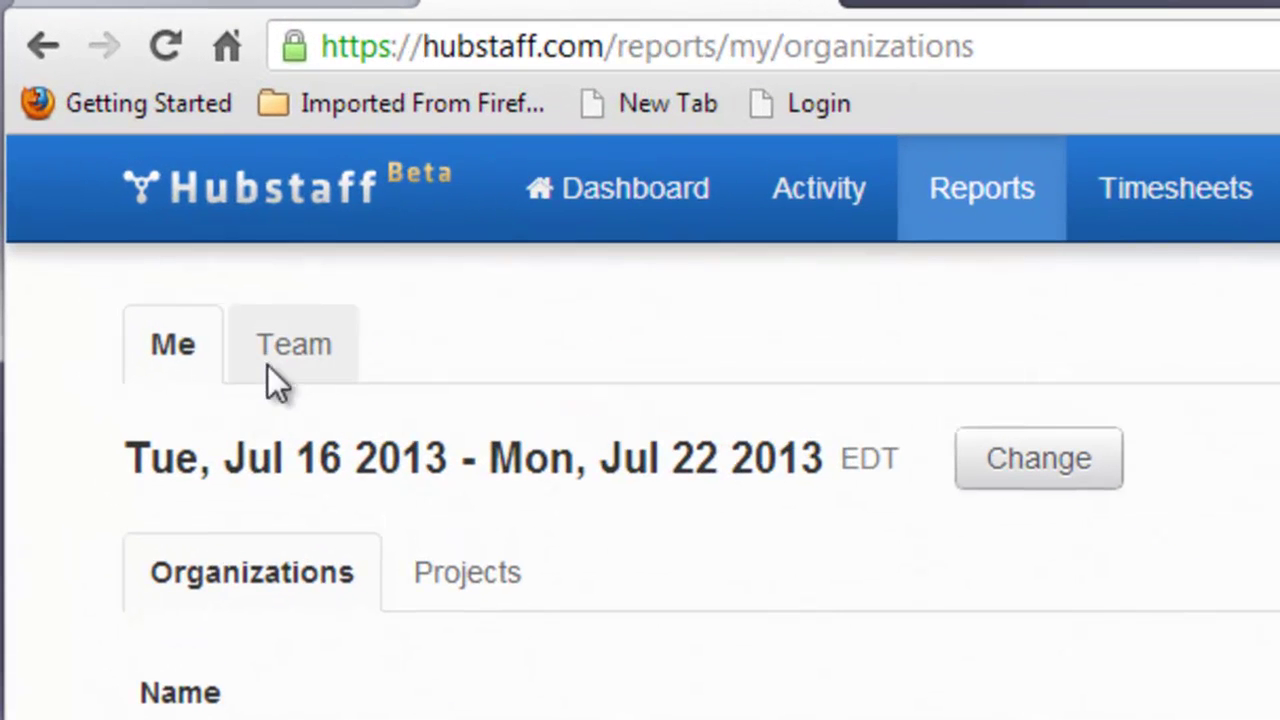
Step: Show the team report overview broken down by project, then by member
left_click(272, 364)
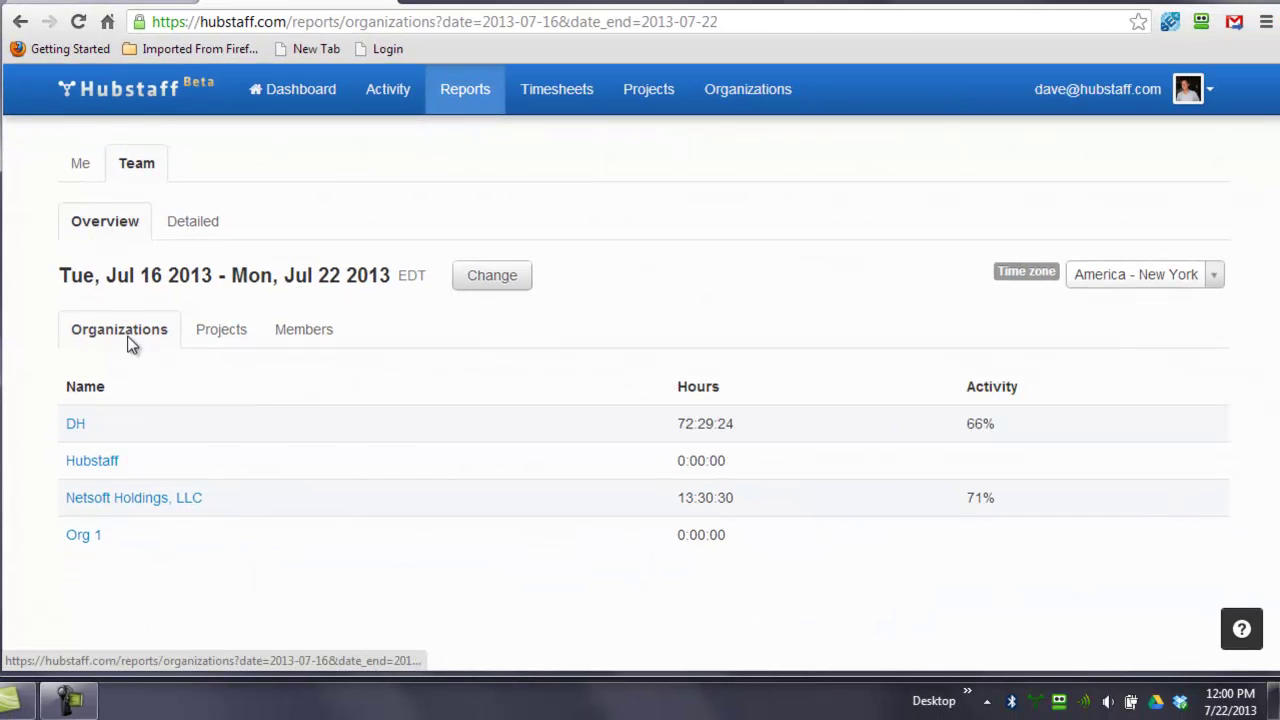
left_click(219, 331)
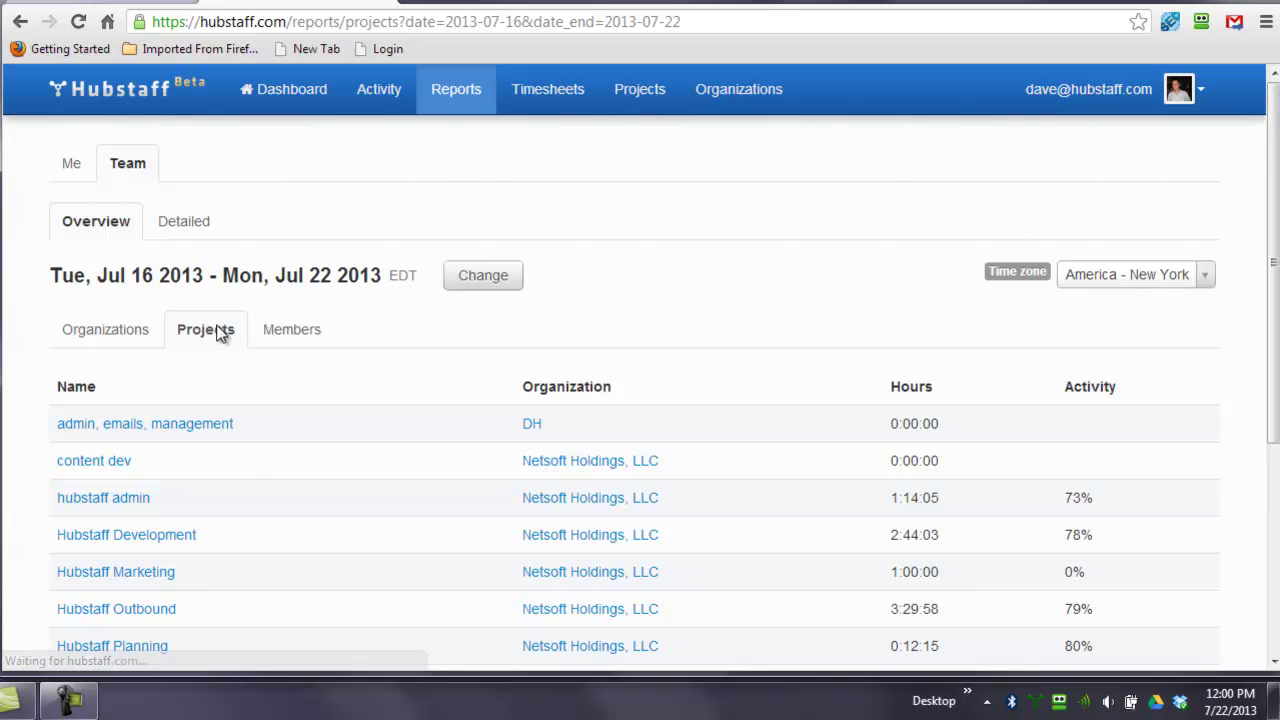
left_click(293, 334)
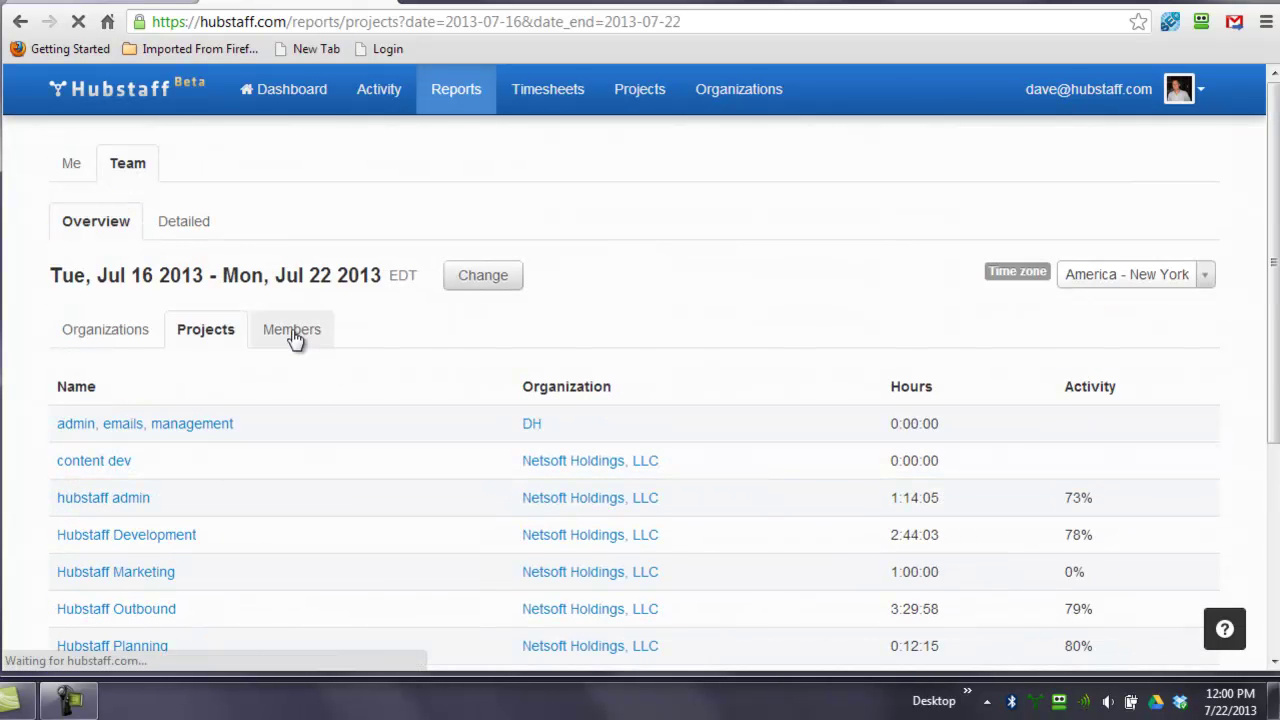
scroll(591, 516, "down", 2)
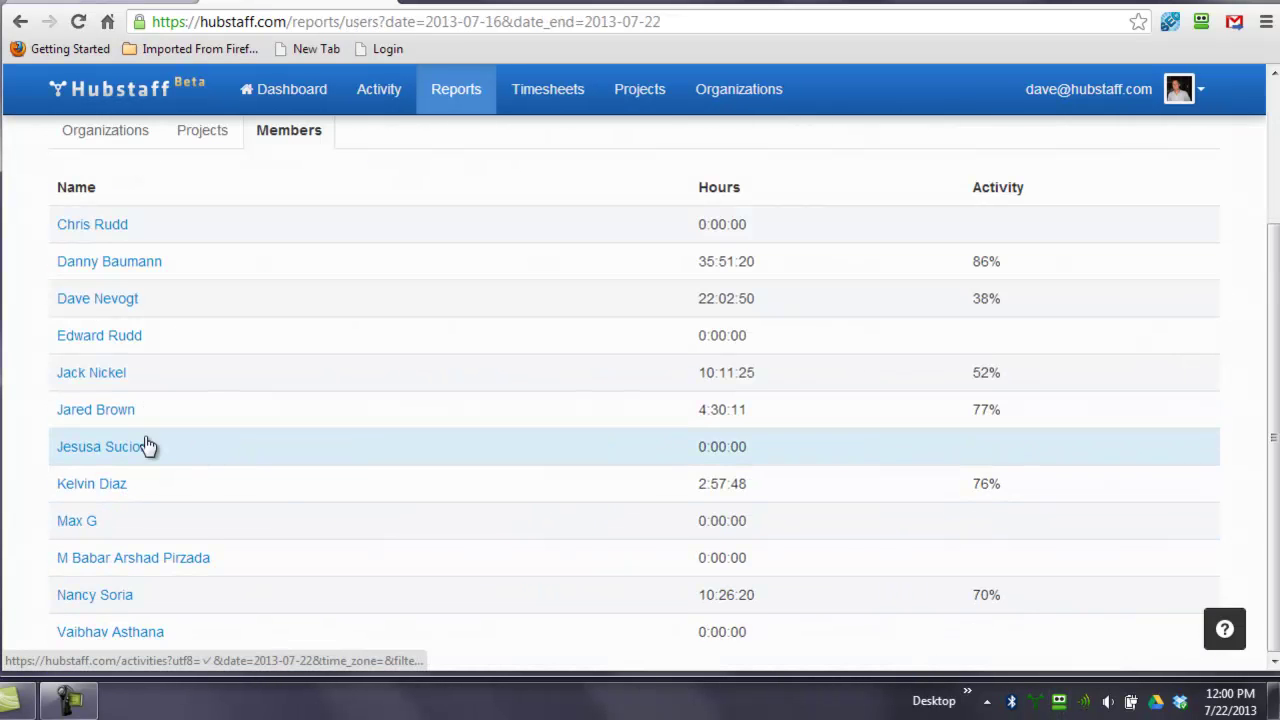
scroll(343, 540, "up", 2)
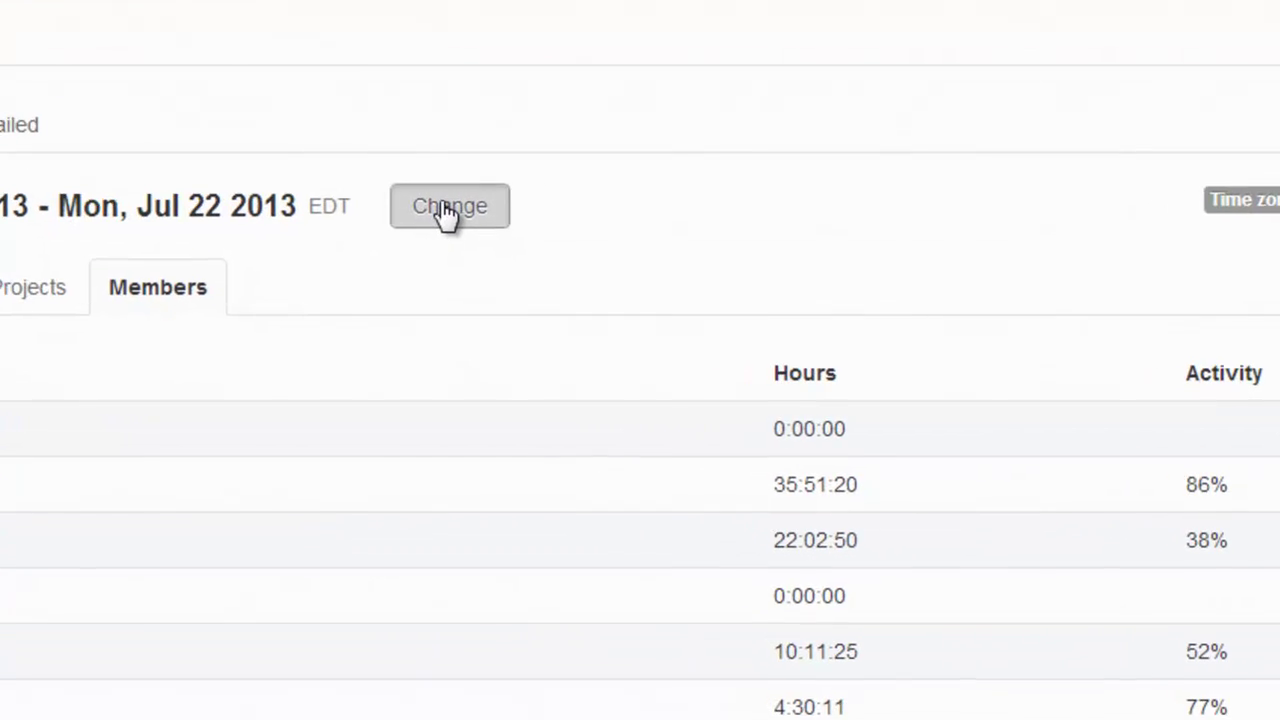
Step: Change the team report's date range to This Month, Jul 1–31 2013
left_click(480, 278)
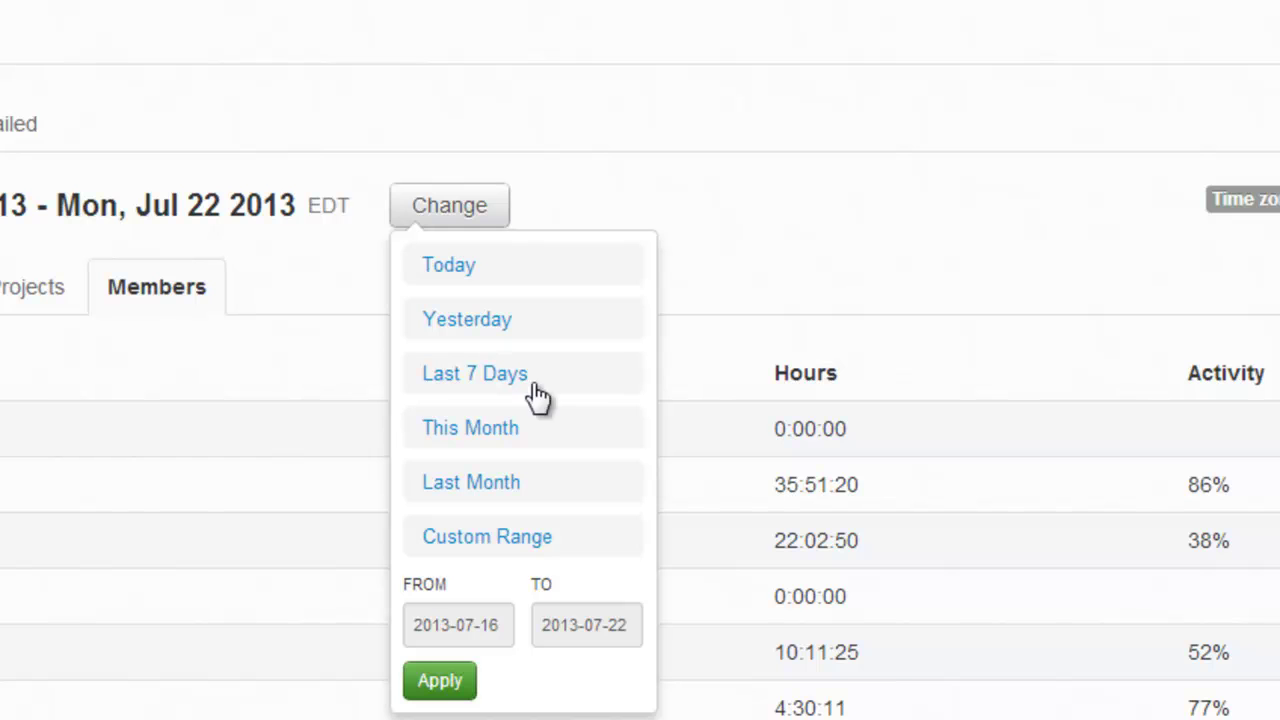
left_click(515, 428)
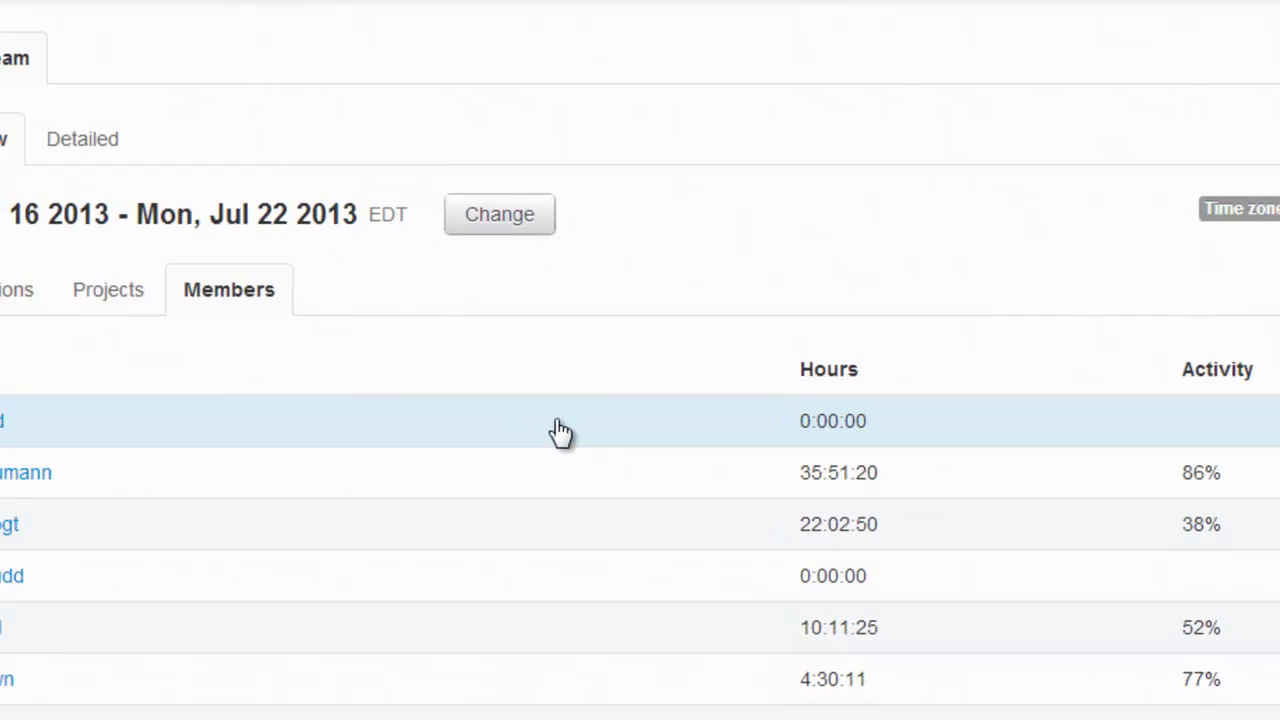
scroll(720, 490, "down", 1)
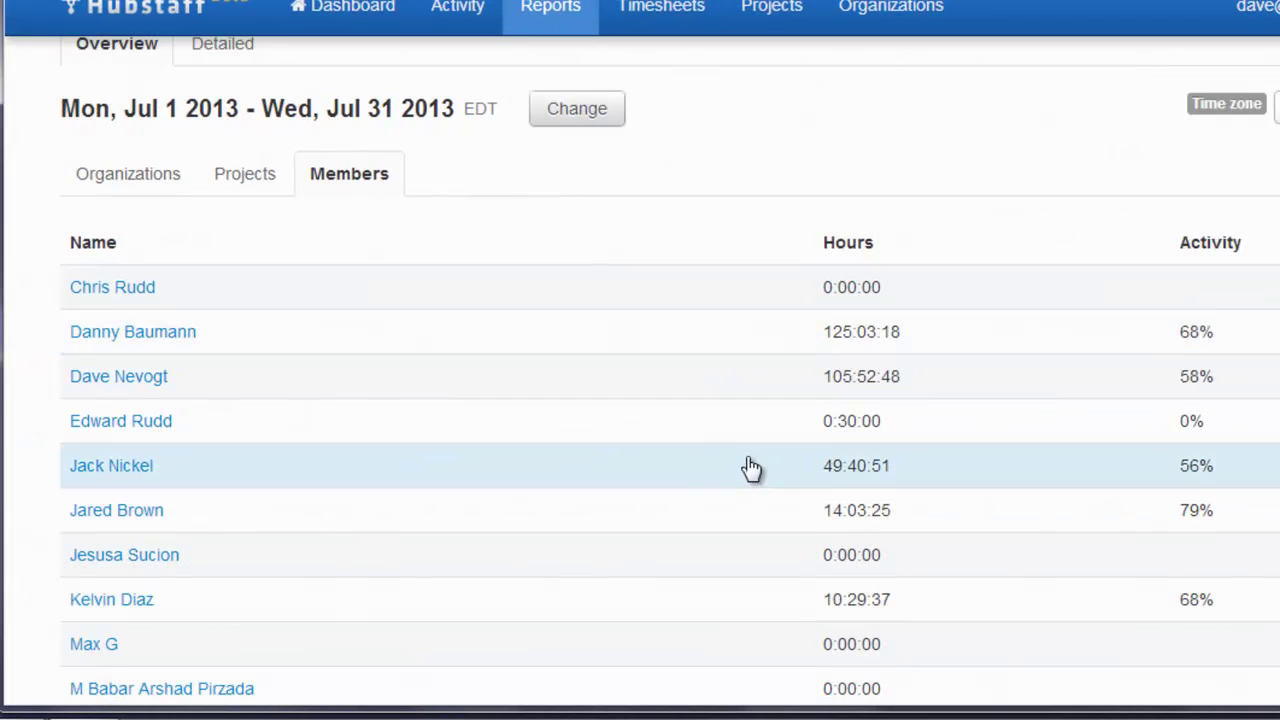
scroll(680, 476, "down", 1)
scroll(600, 490, "up", 2)
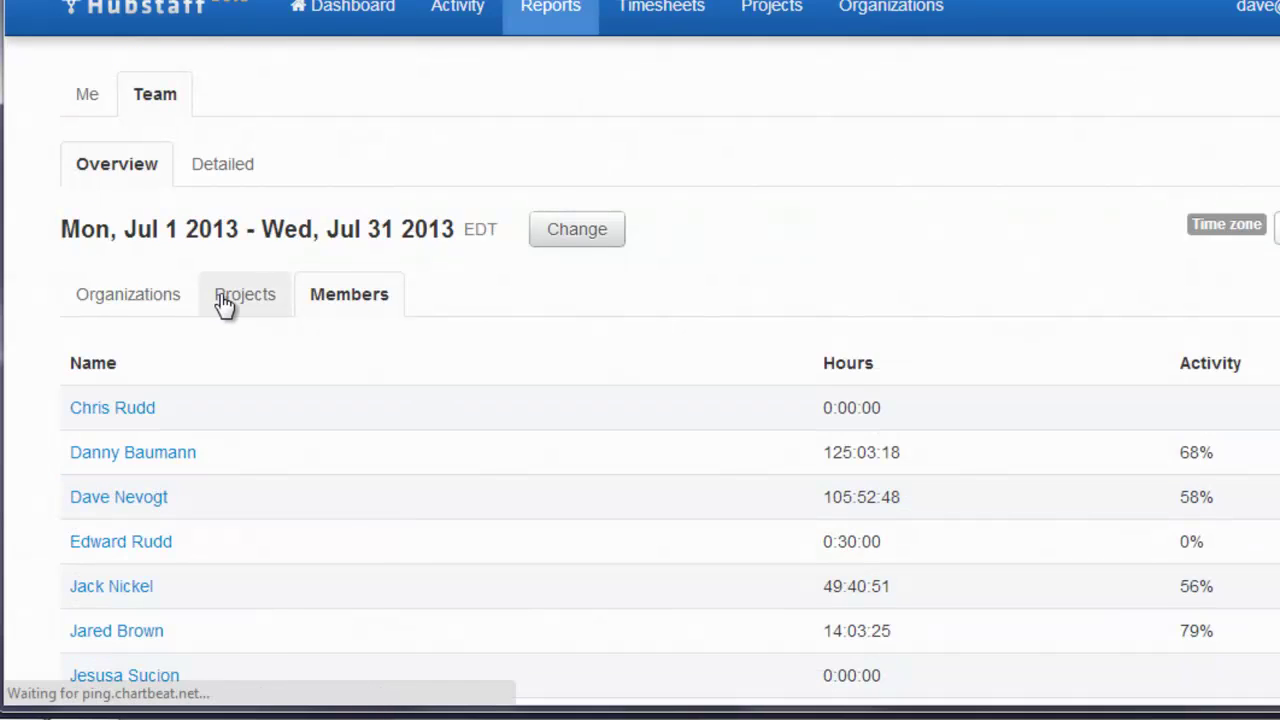
left_click(224, 300)
left_click(192, 100)
Step: Filter the Detailed team report to Netsoft Holdings, LLC and the Hubstaff Marketing project
left_click(220, 168)
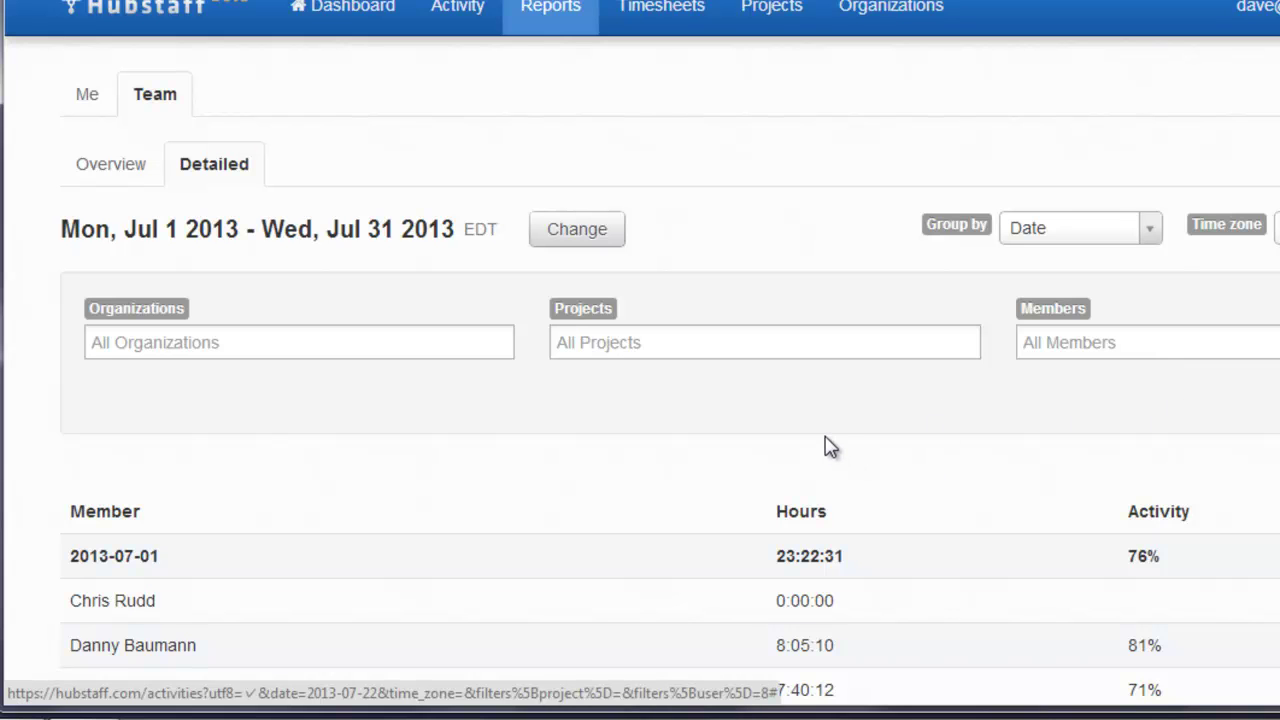
left_click(240, 342)
left_click(229, 444)
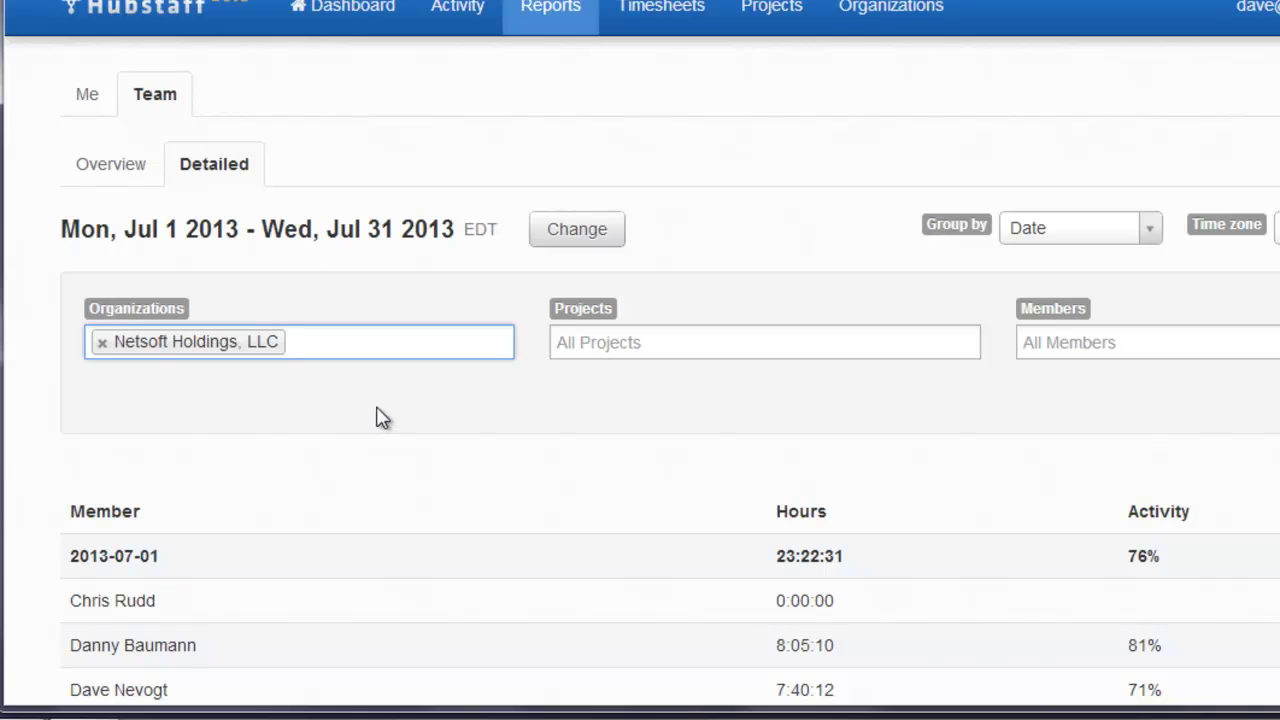
left_click(575, 350)
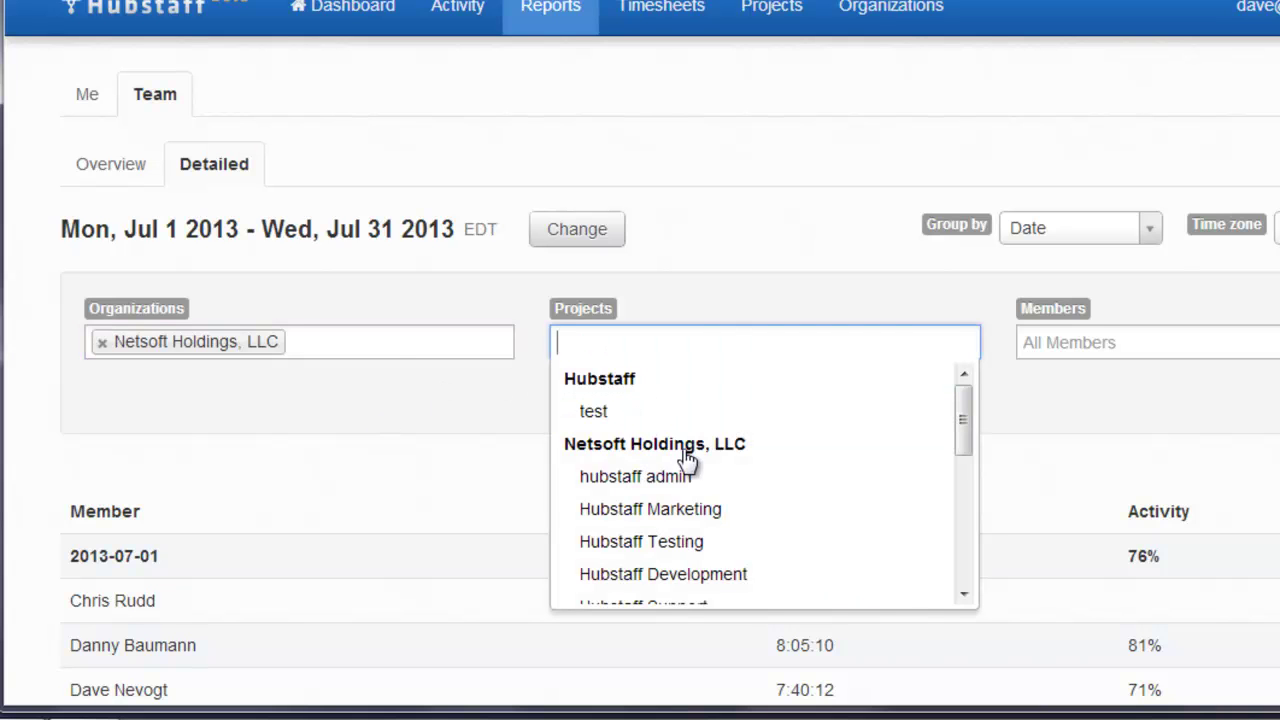
left_click(686, 512)
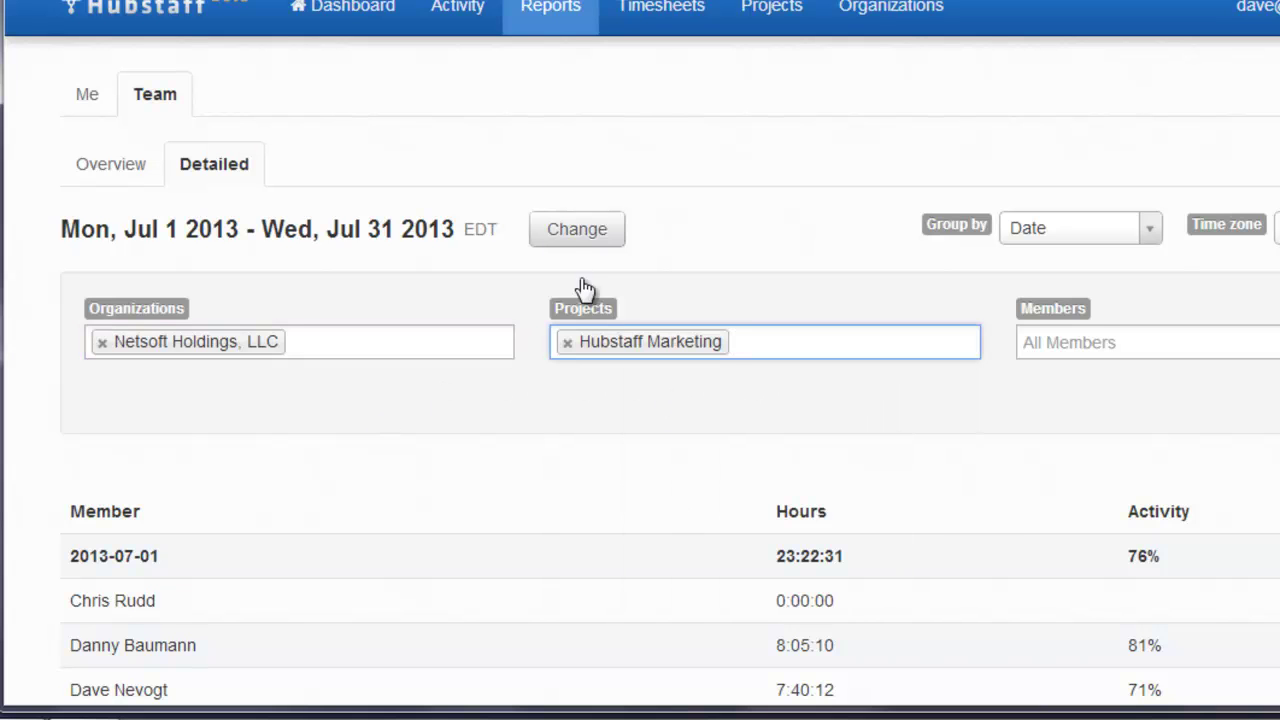
Step: Limit the report to Last 7 Days and one member, group by member, and apply
left_click(560, 236)
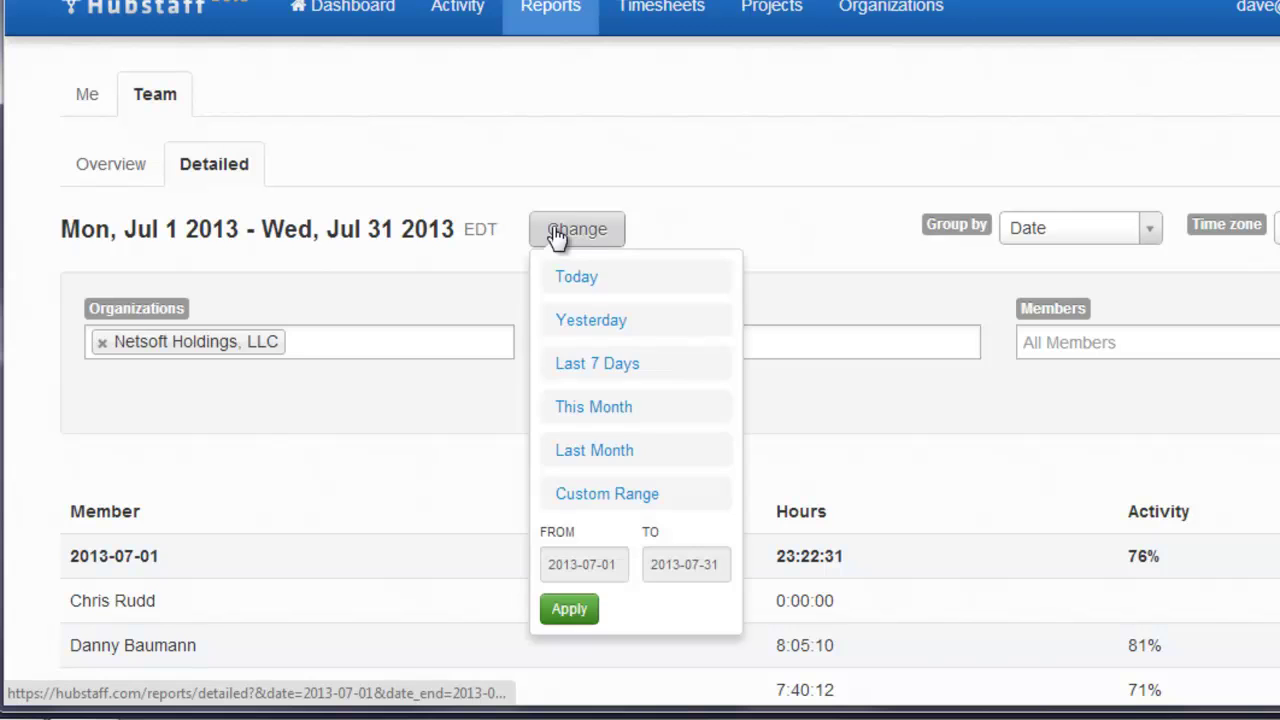
left_click(629, 378)
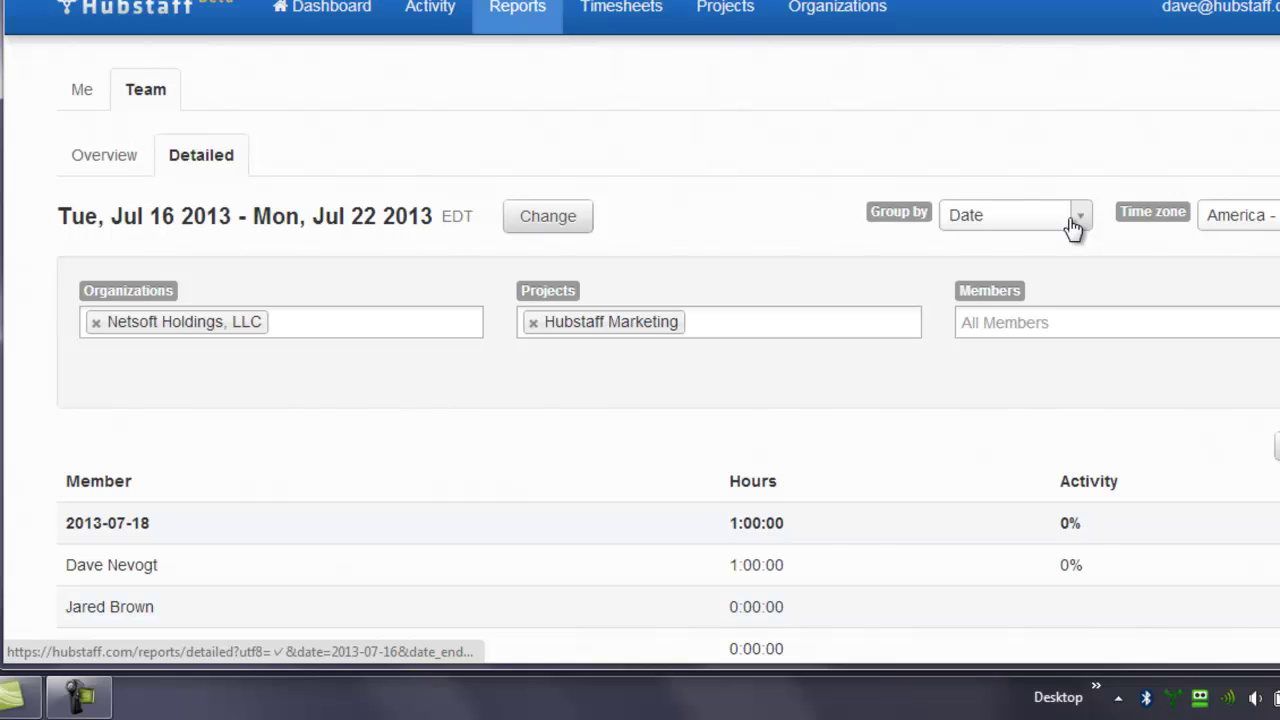
left_click(1046, 334)
left_click(1030, 368)
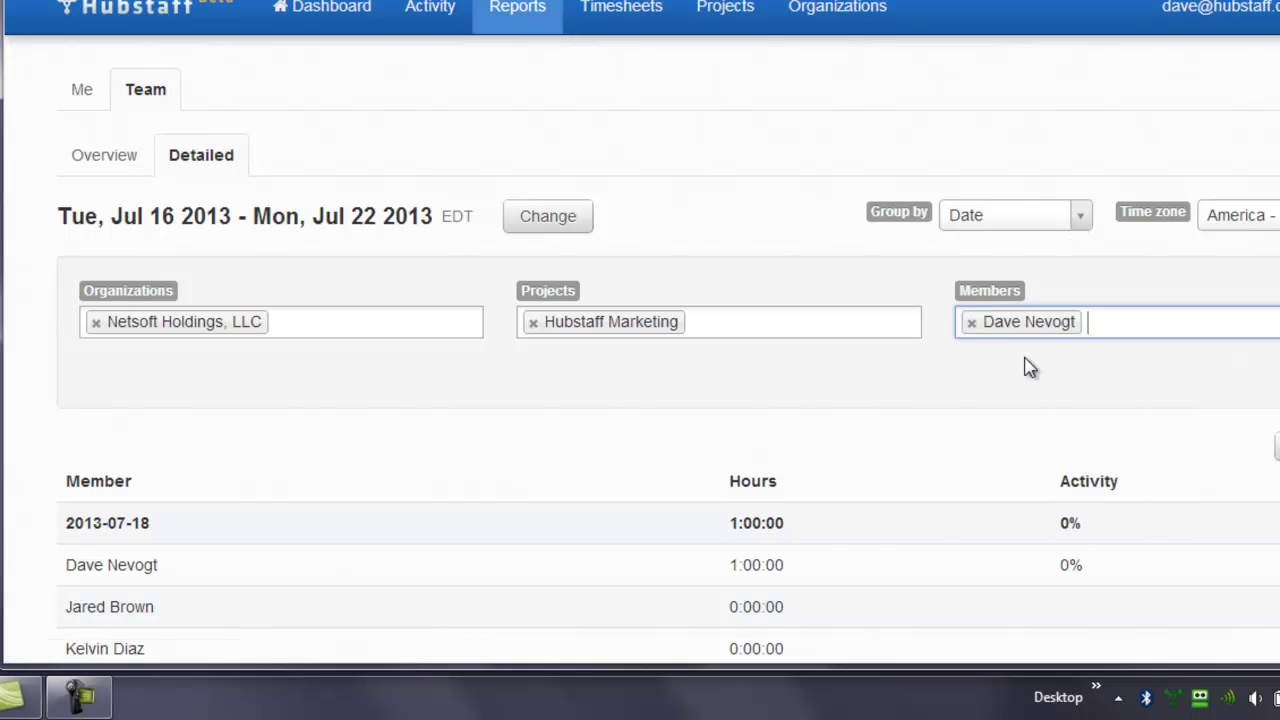
left_click(1060, 215)
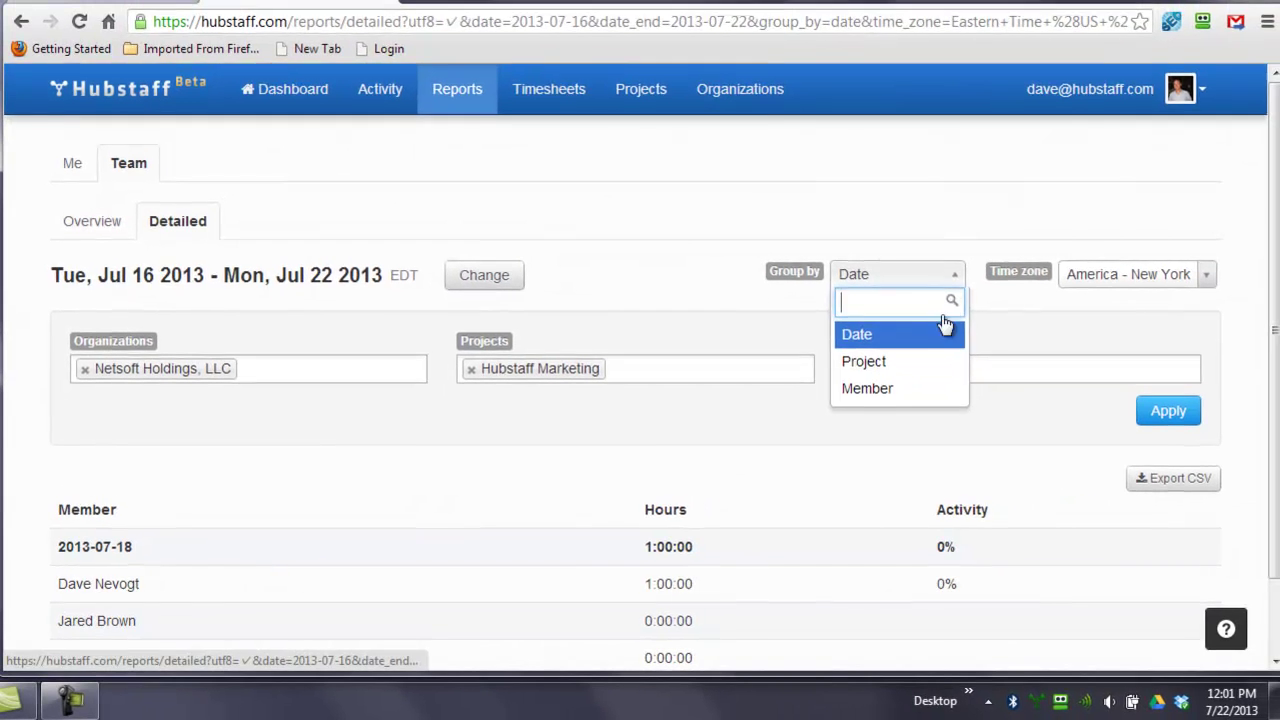
left_click(900, 387)
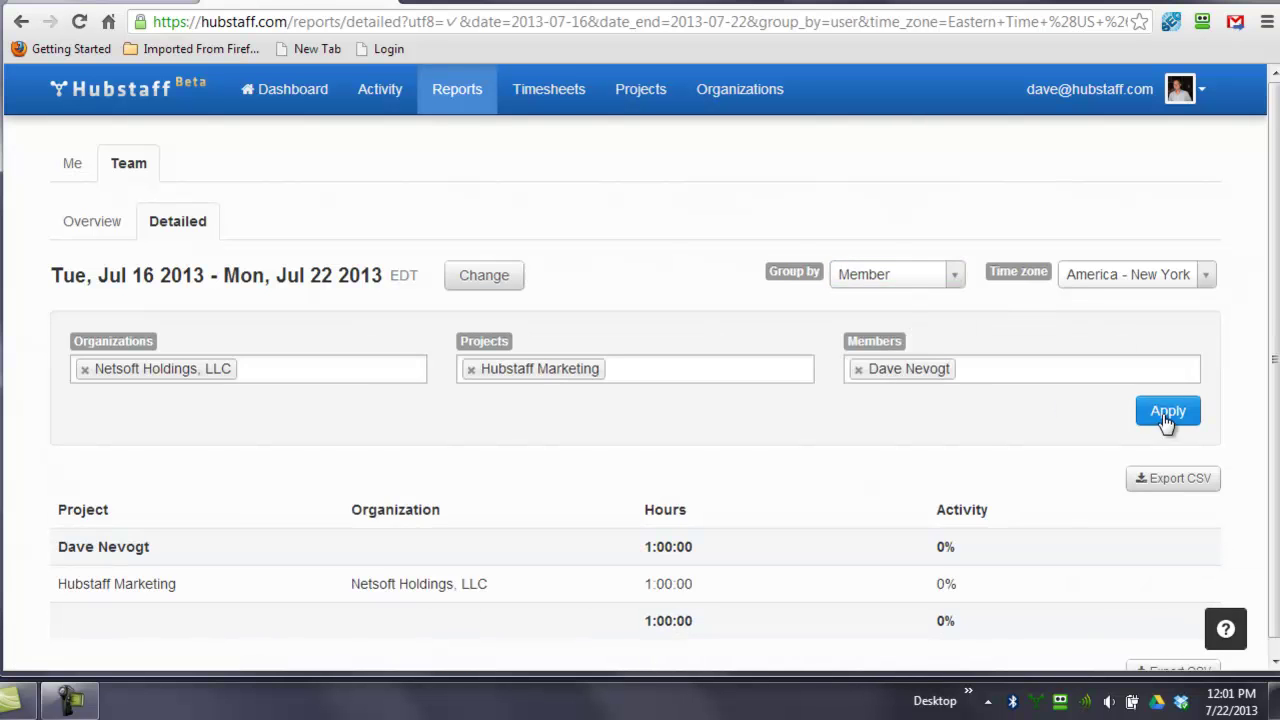
left_click(1166, 414)
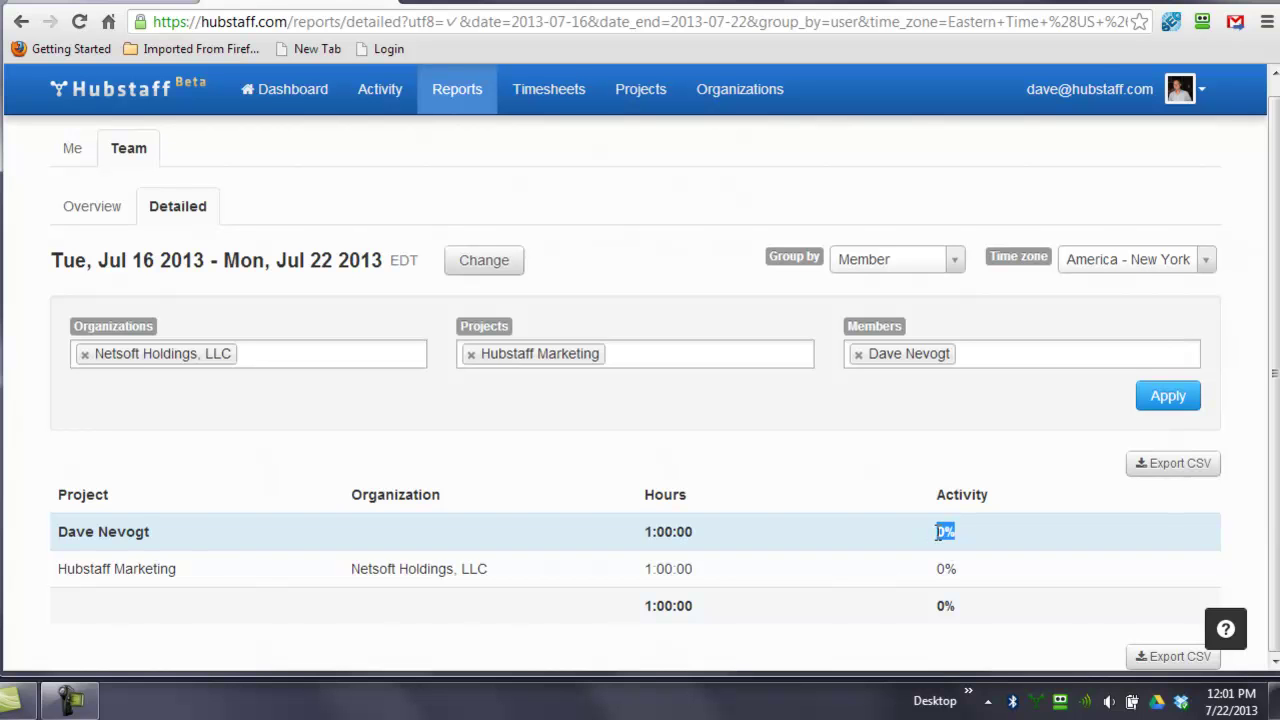
Step: Remove the member and Hubstaff Marketing filters, rerun the detailed report, and review the totals
left_click(872, 449)
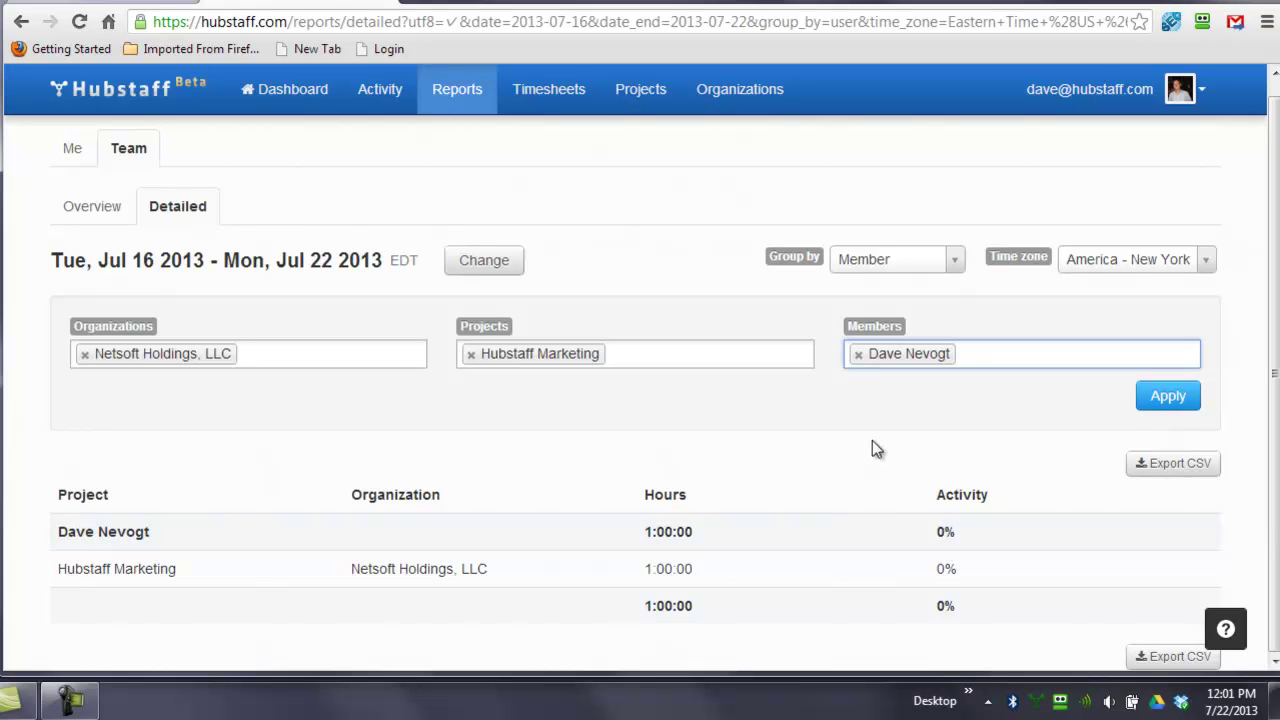
left_click(858, 355)
left_click(473, 356)
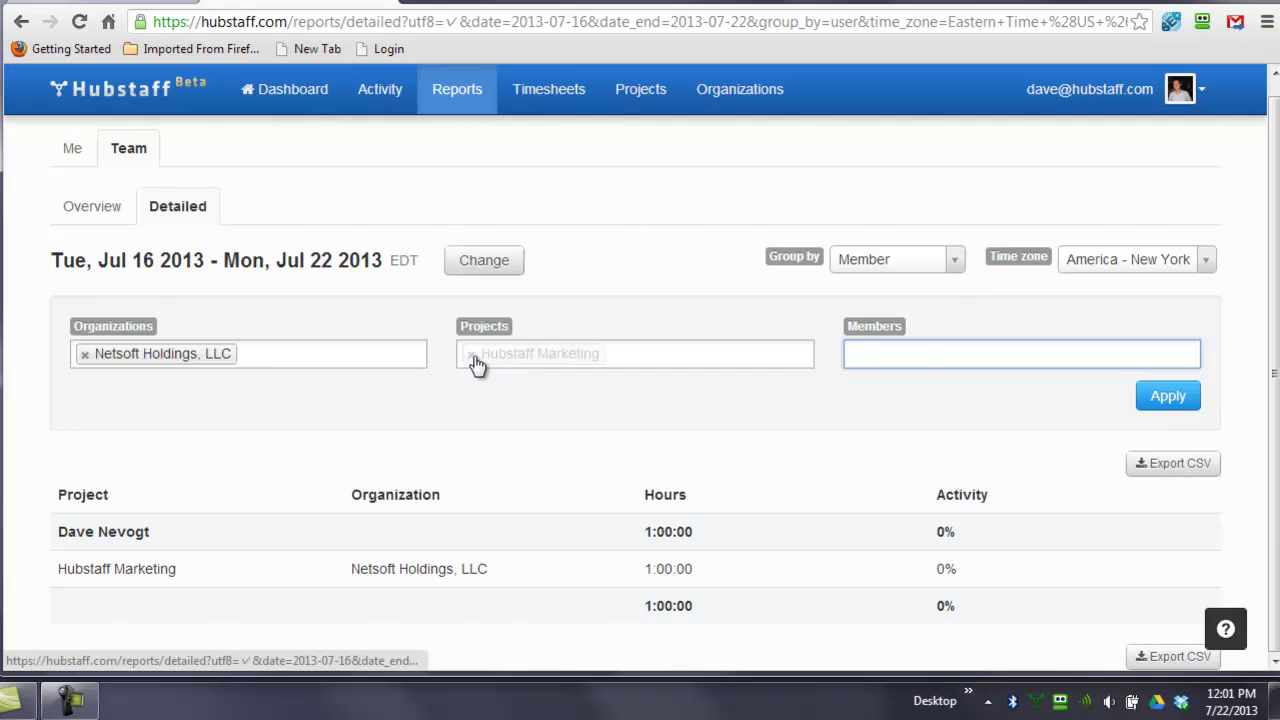
left_click(1170, 400)
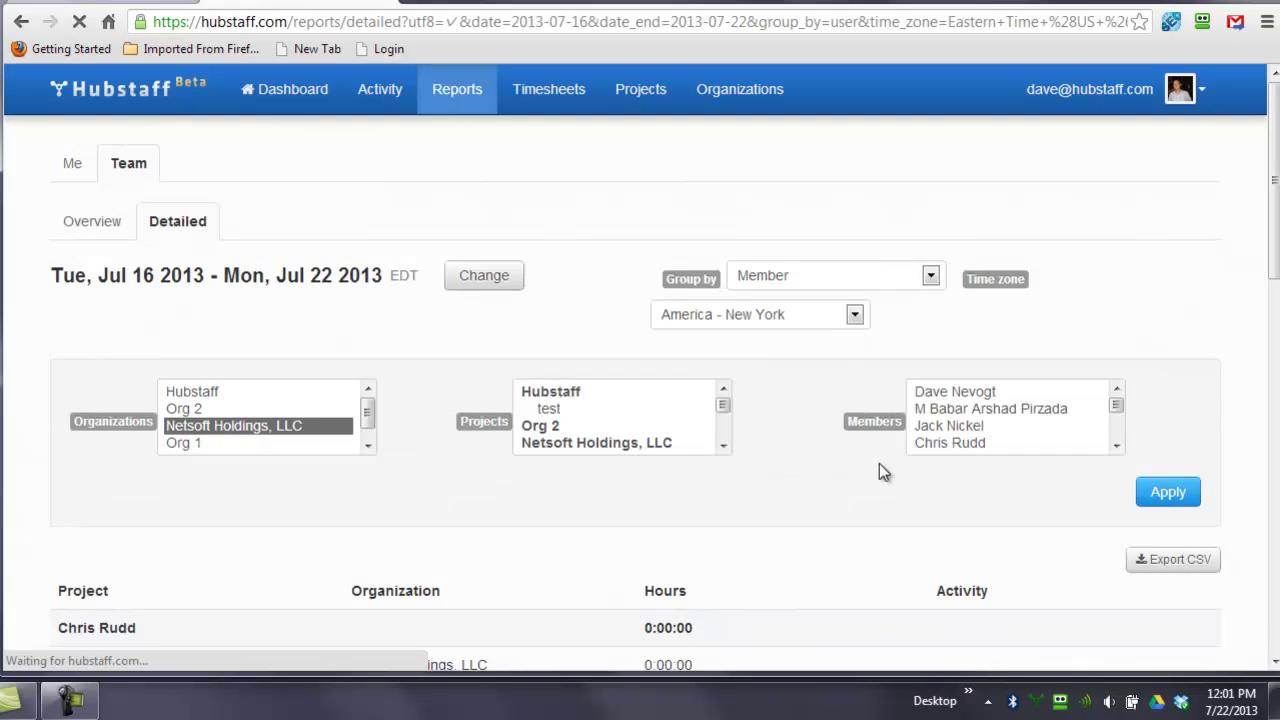
scroll(620, 450, "down", 3)
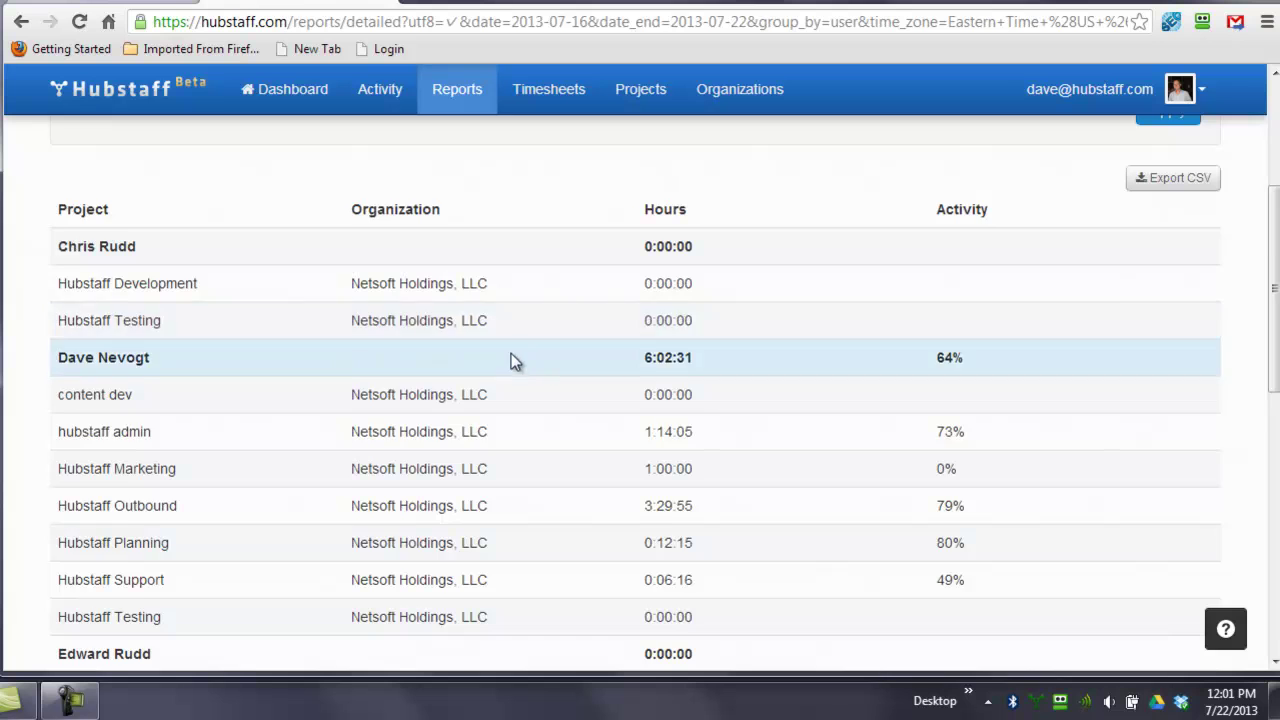
scroll(511, 356, "up", 3)
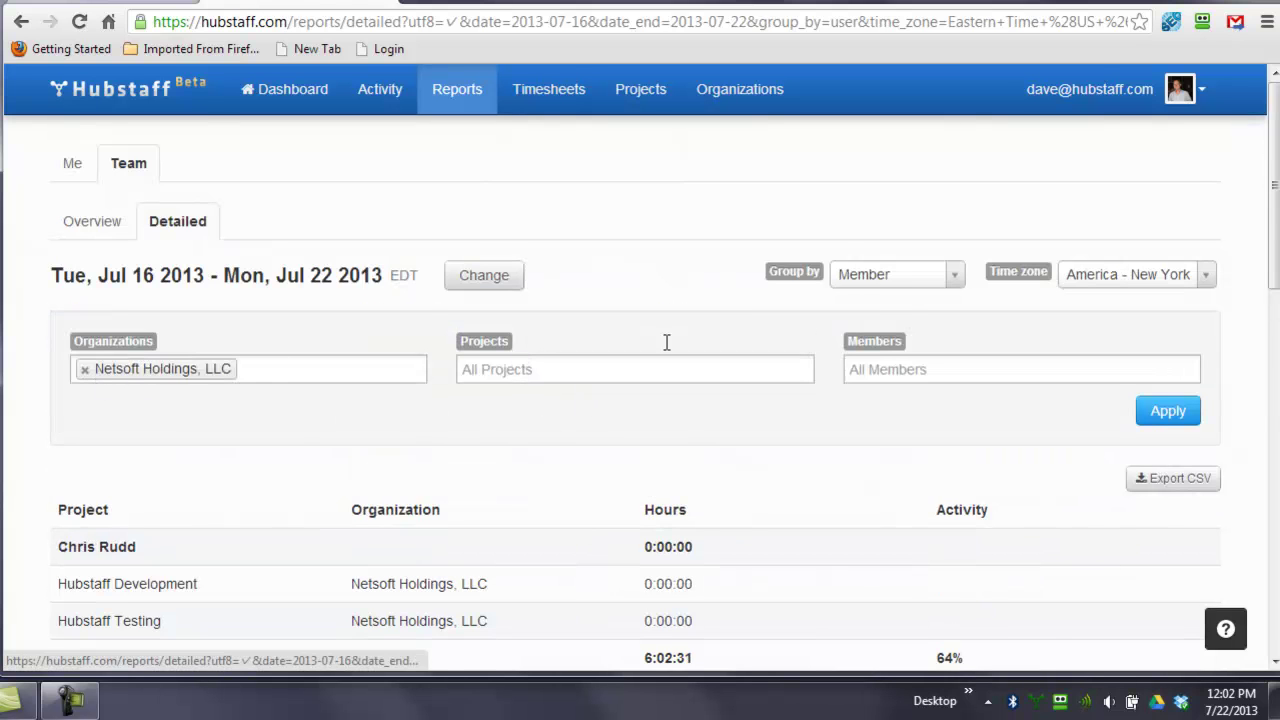
scroll(350, 510, "down", 2)
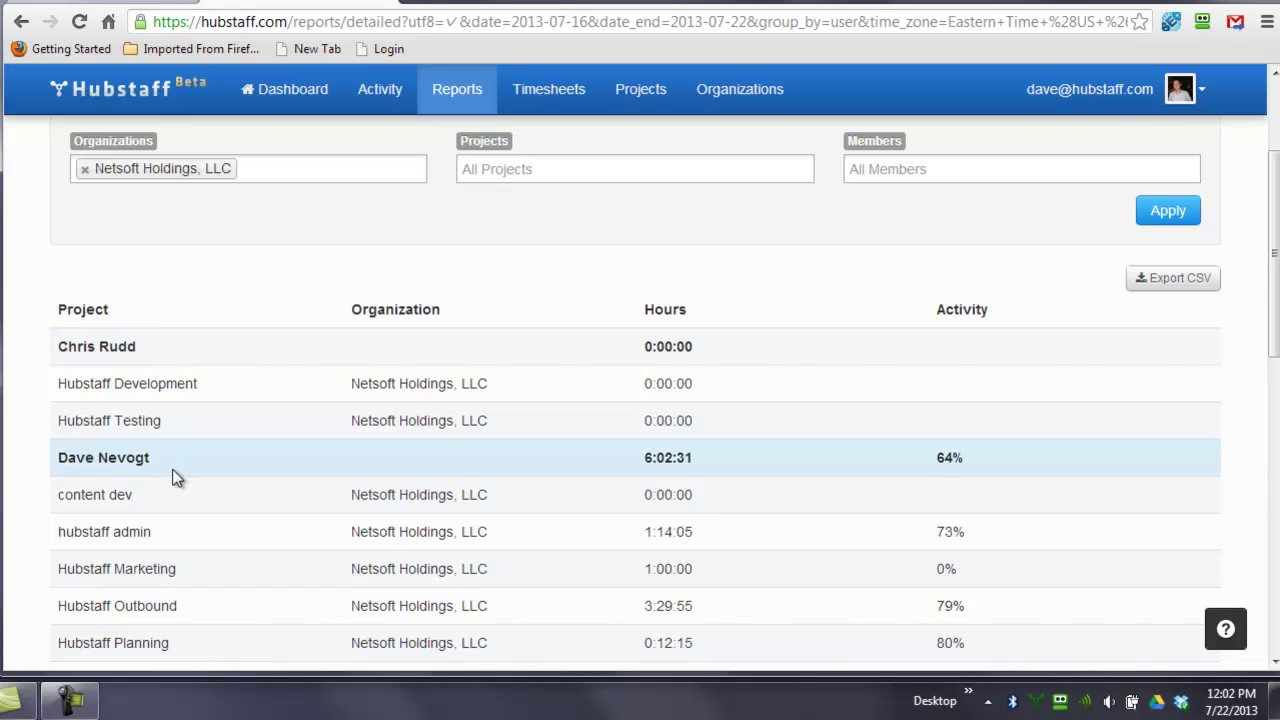
scroll(172, 478, "down", 2)
scroll(91, 526, "down", 4)
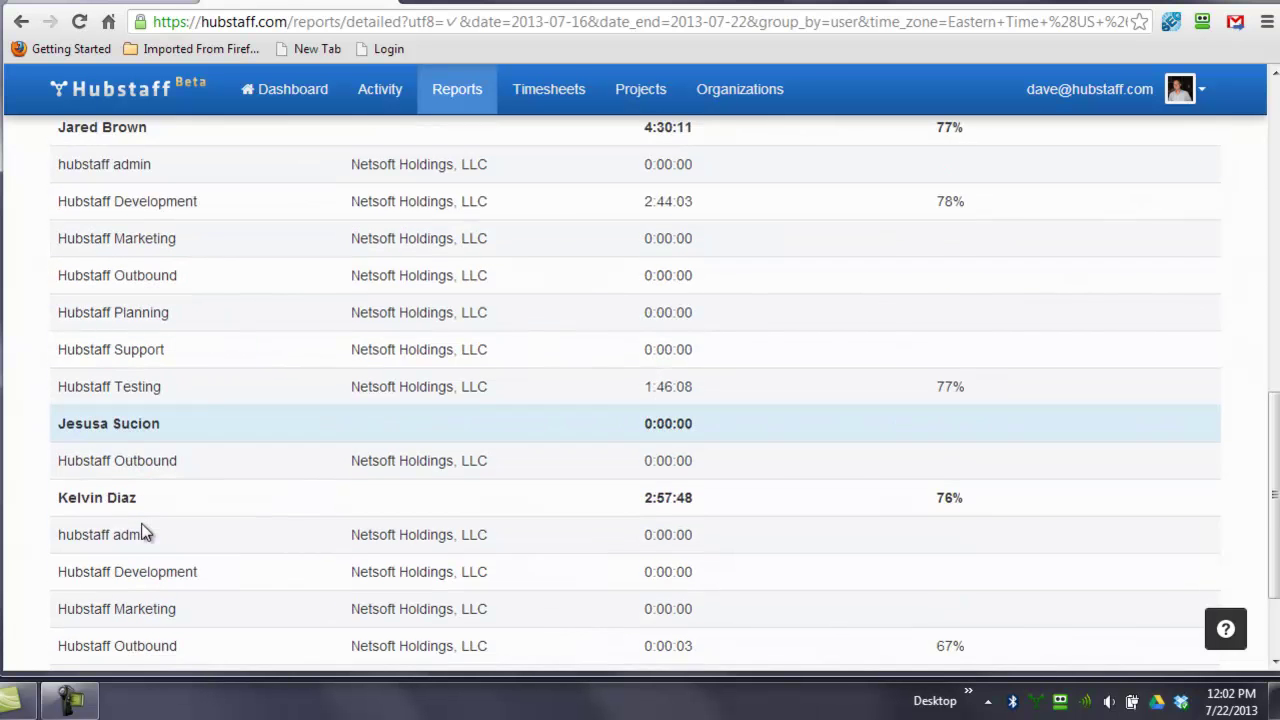
scroll(141, 533, "down", 1)
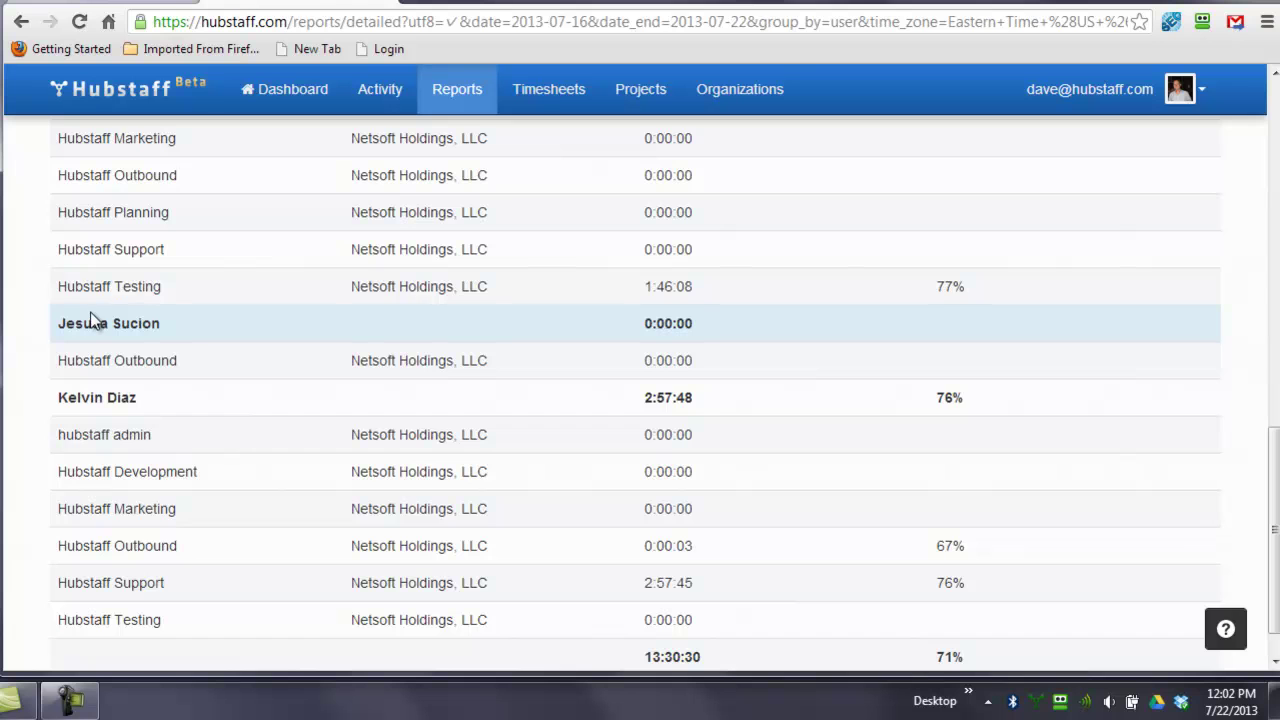
scroll(237, 551, "up", 8)
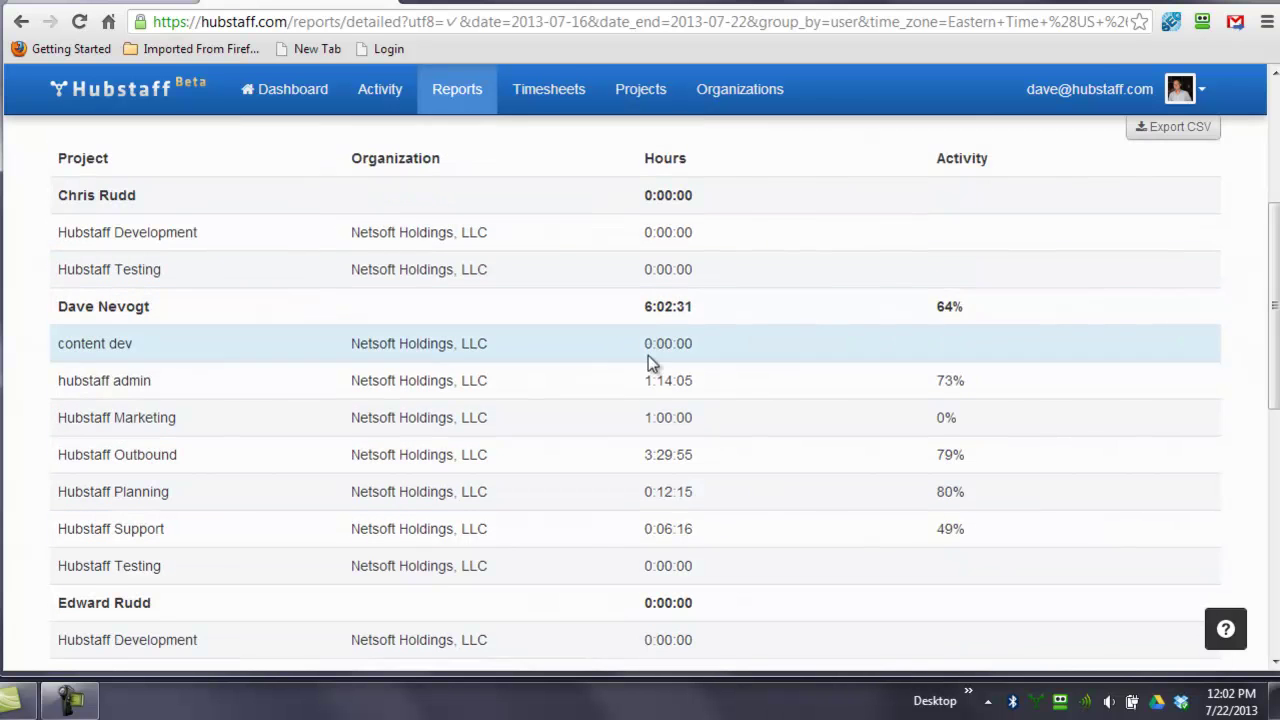
left_click_drag(928, 305, 966, 306)
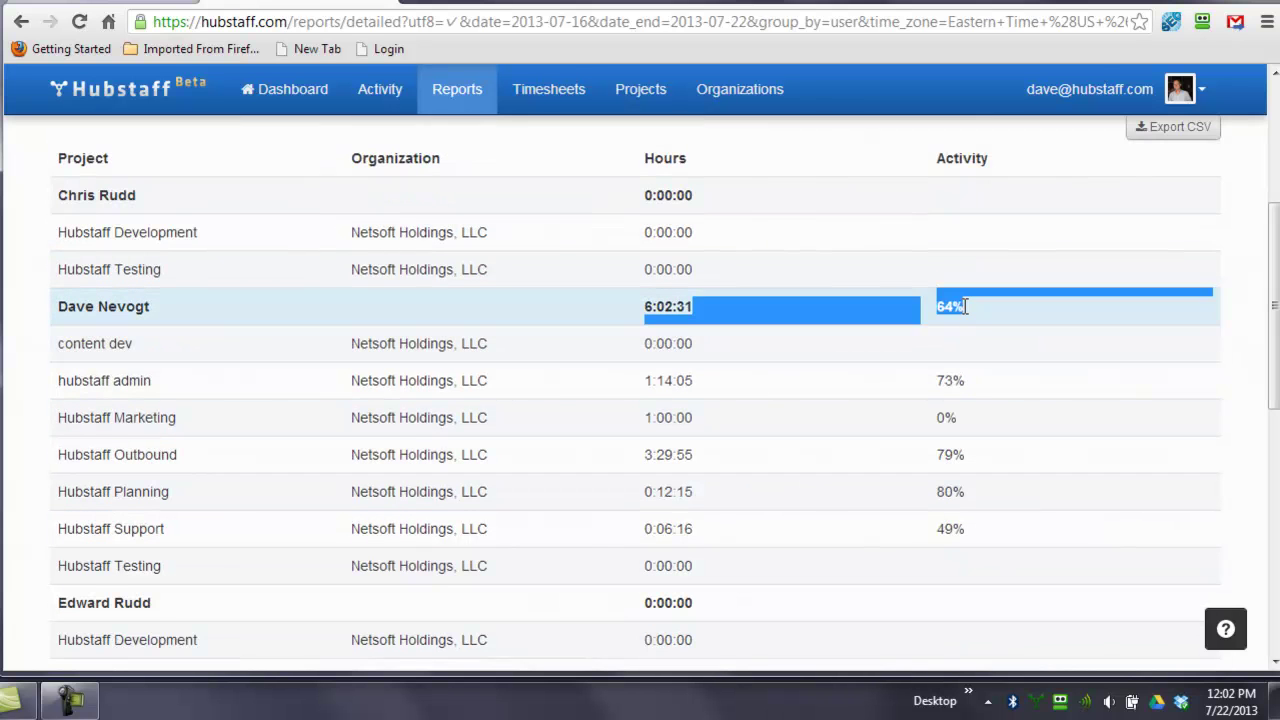
left_click(964, 306)
scroll(900, 400, "up", 3)
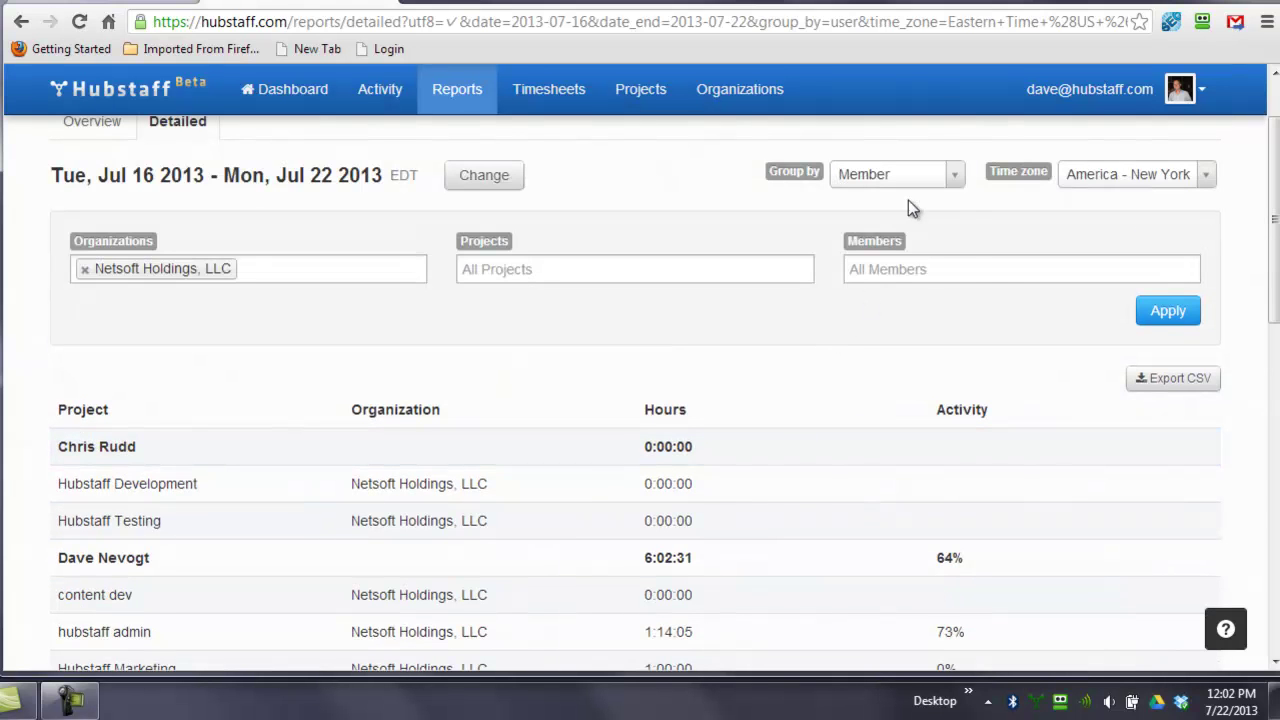
Step: Regroup the detailed report by project
left_click(951, 180)
left_click(900, 261)
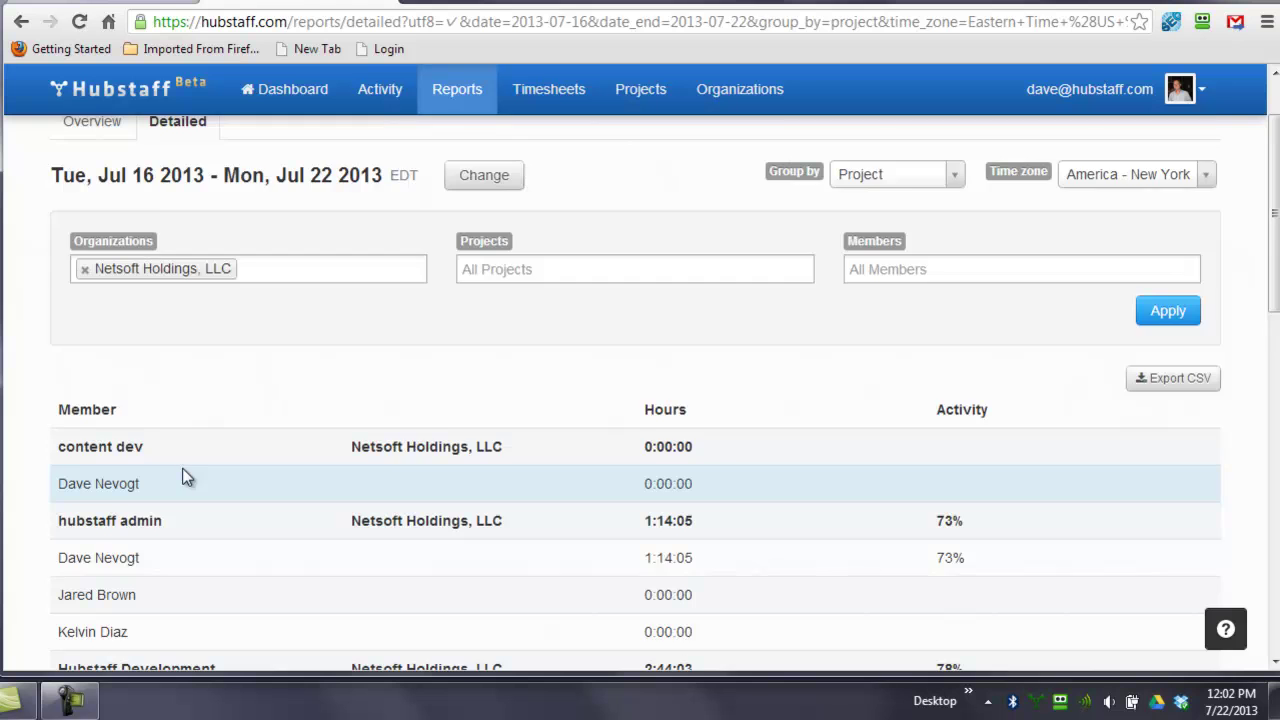
scroll(182, 478, "down", 1)
scroll(129, 434, "up", 1)
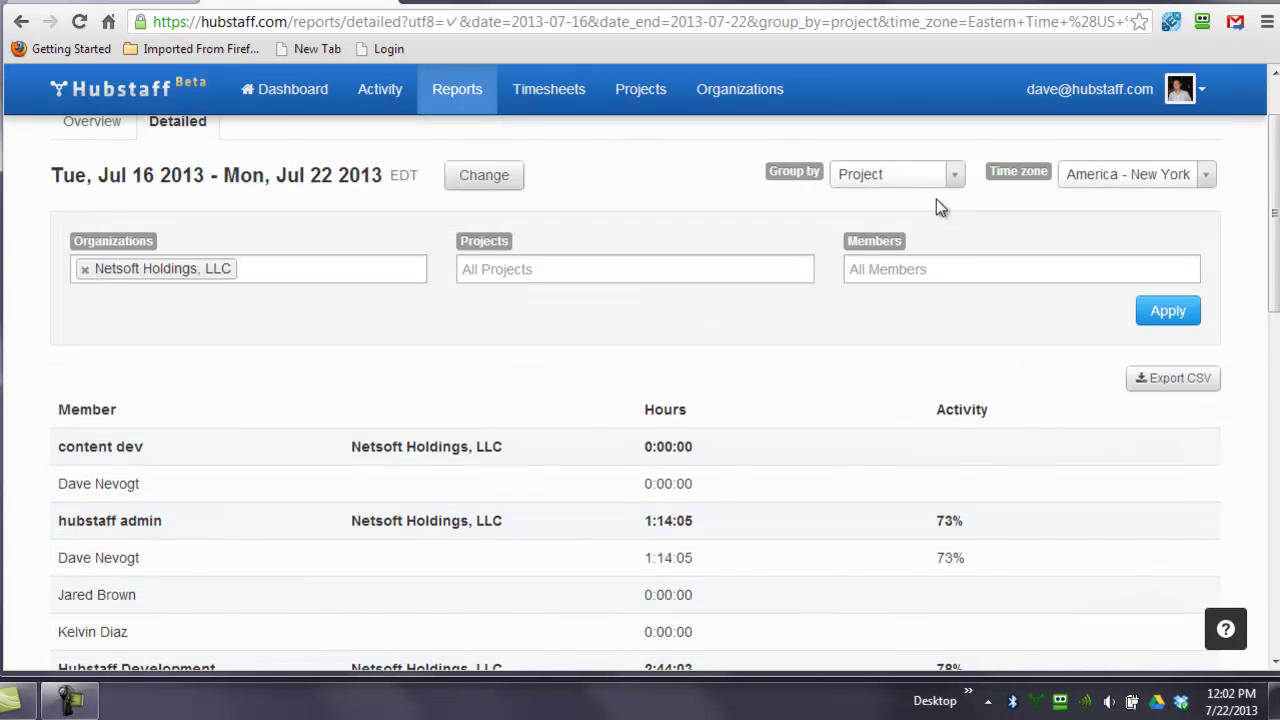
Step: Regroup the detailed report by date and move on to Timesheets
left_click(952, 175)
left_click(870, 234)
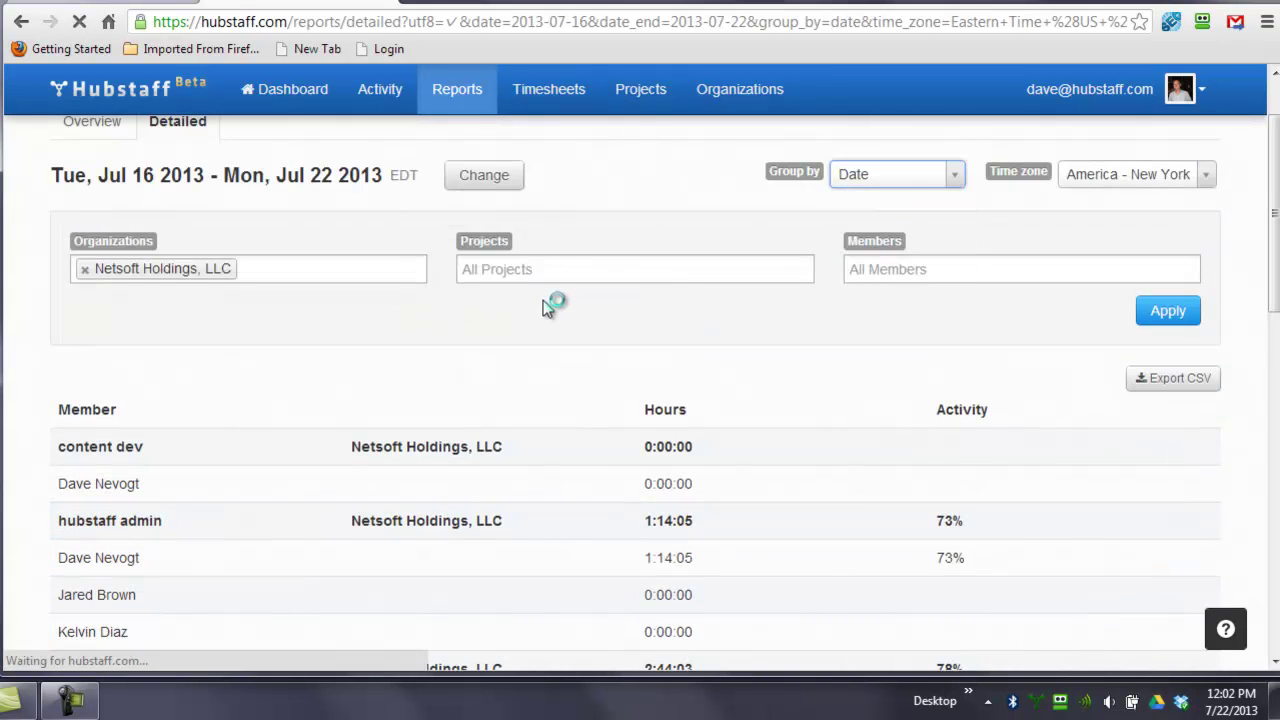
scroll(318, 565, "down", 1)
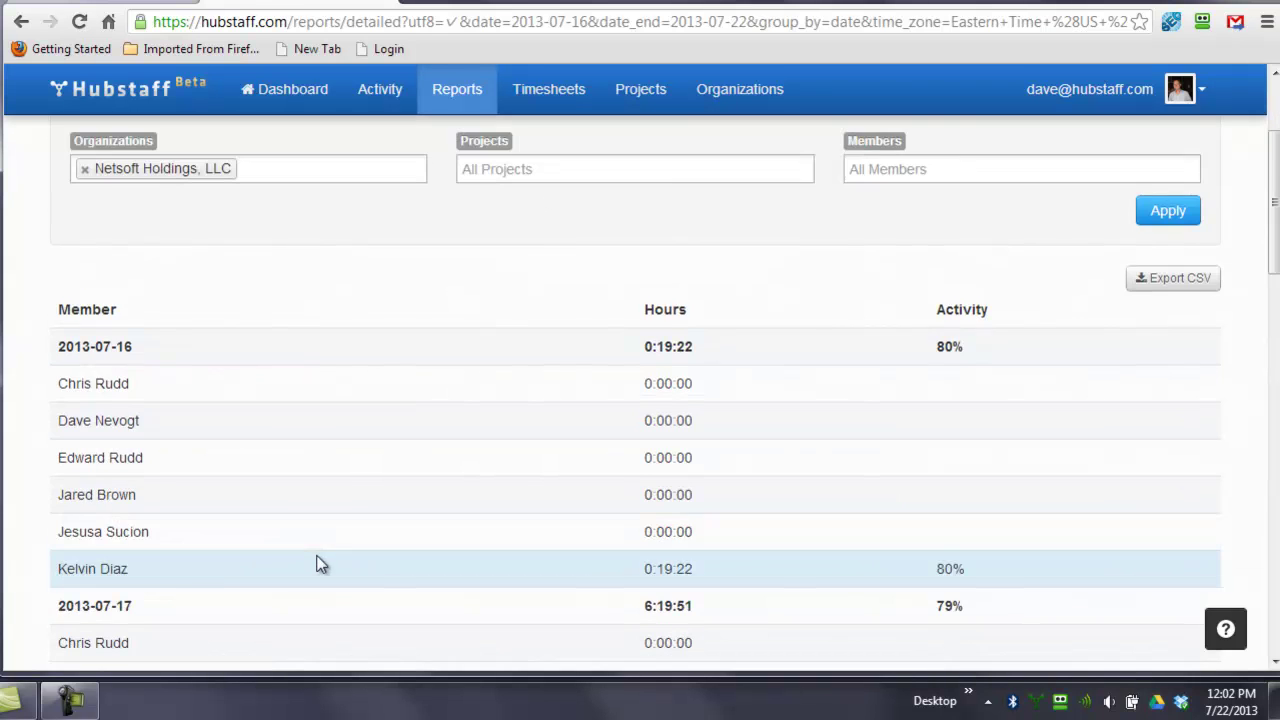
scroll(318, 565, "up", 2)
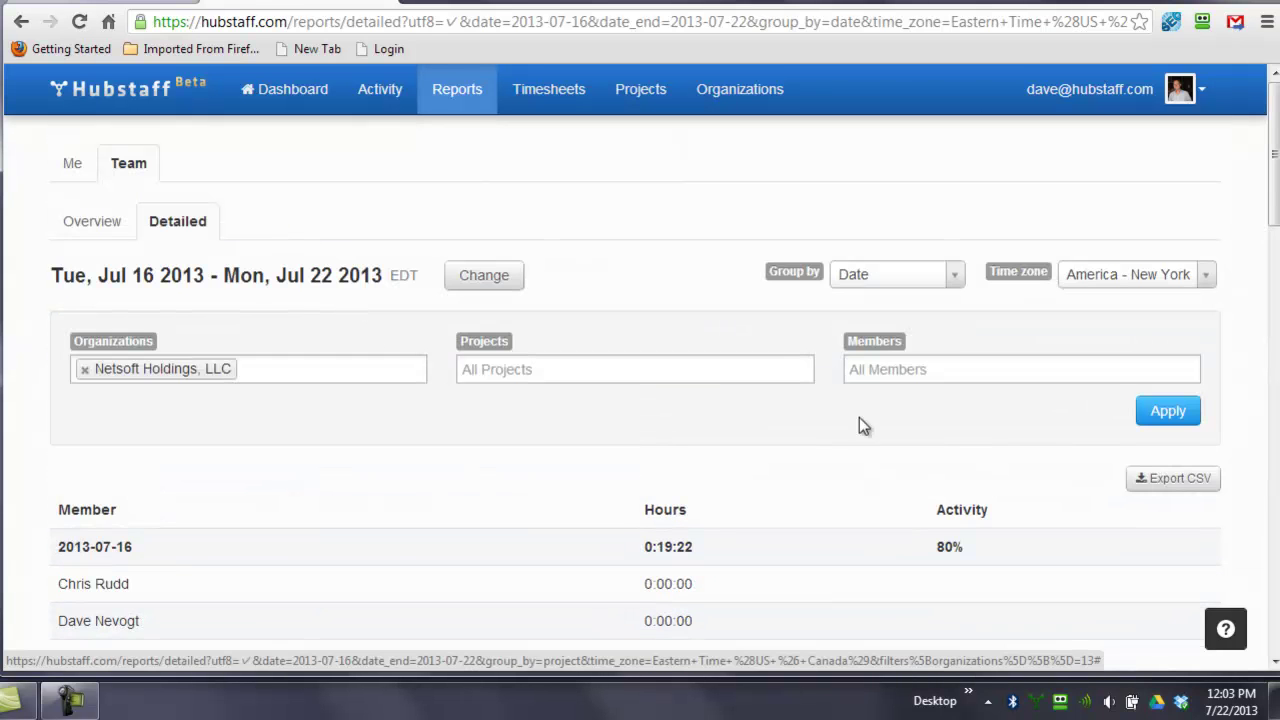
left_click(553, 105)
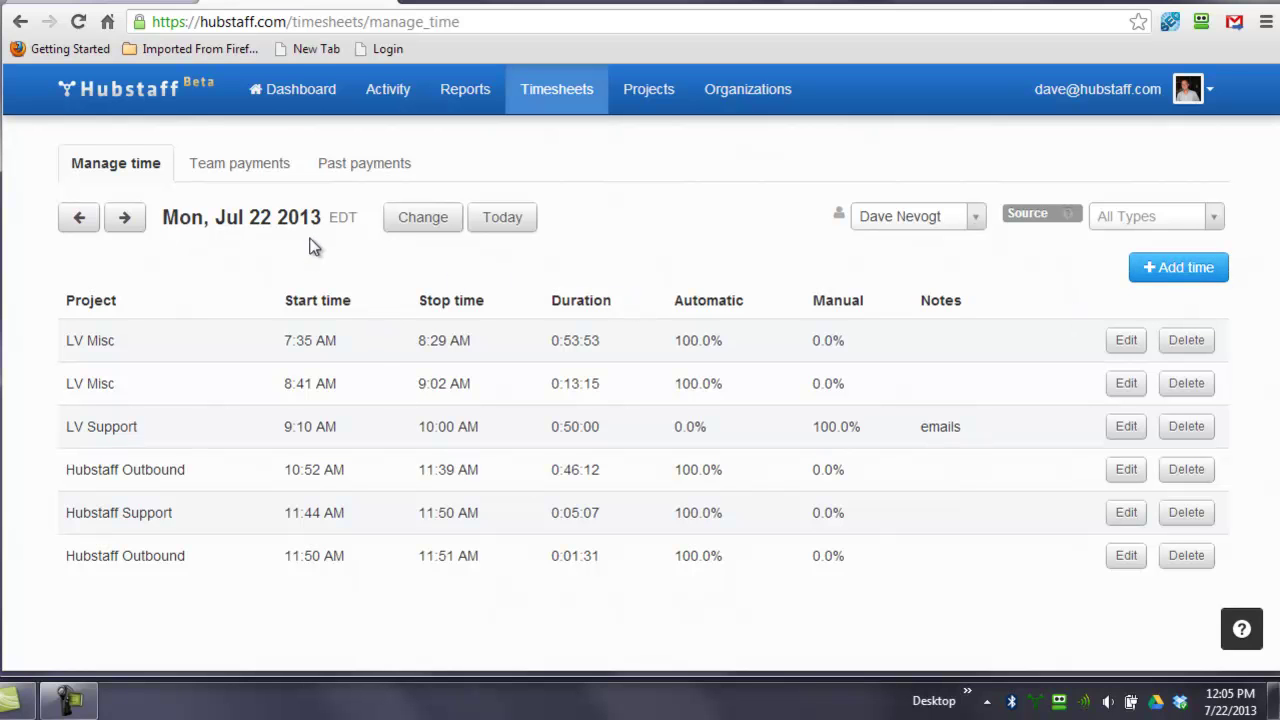
Step: Keep the same member's timesheet shown and open, then cancel, the LV Misc entry's edit form
left_click(938, 222)
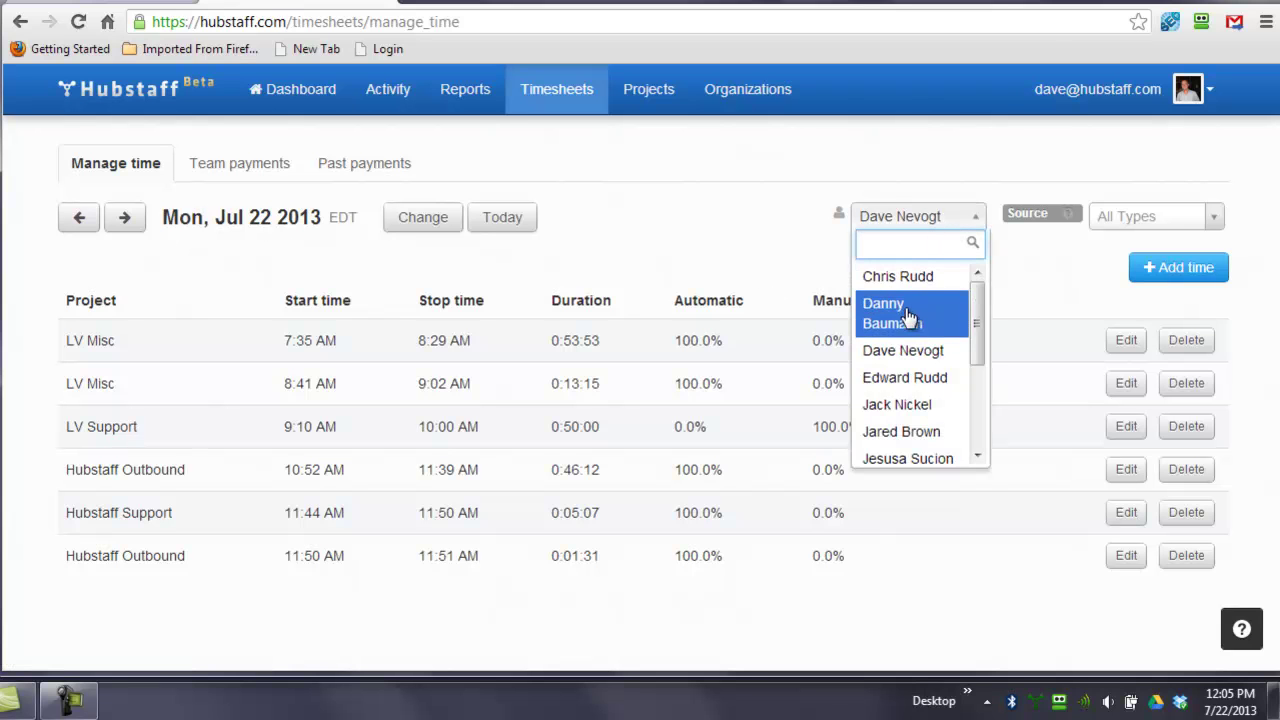
left_click(906, 349)
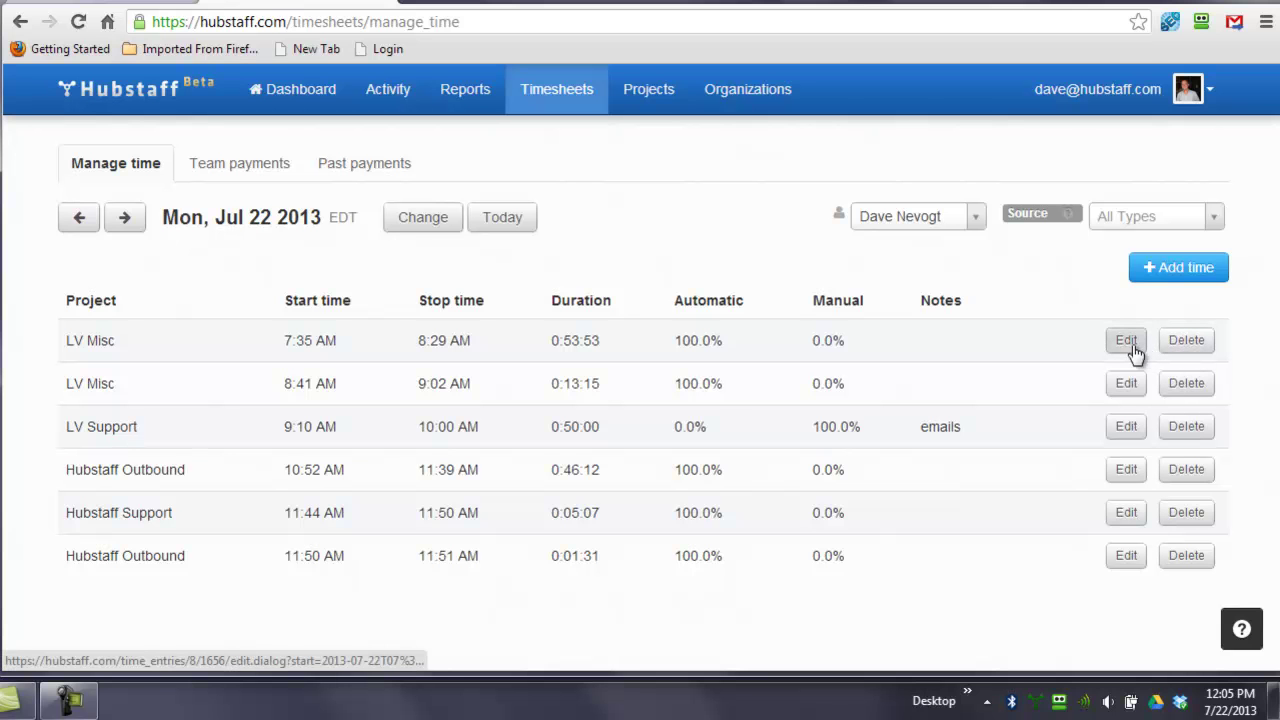
left_click(1125, 386)
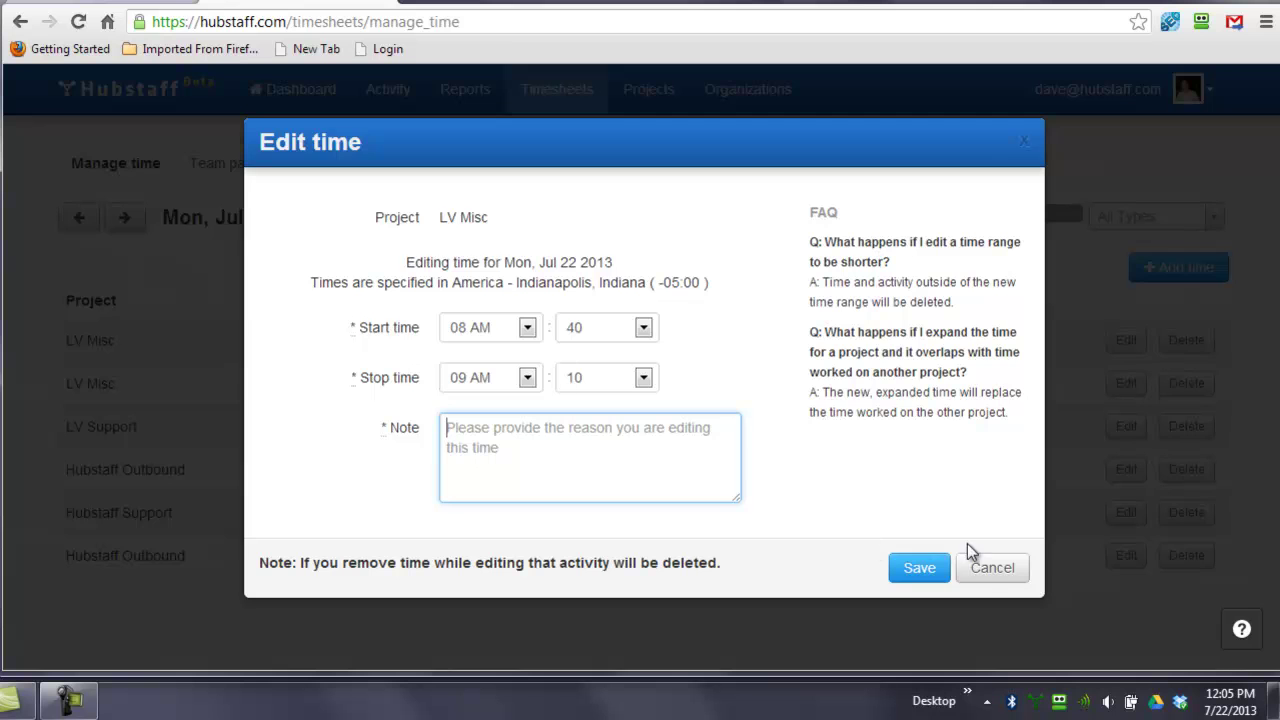
left_click(989, 572)
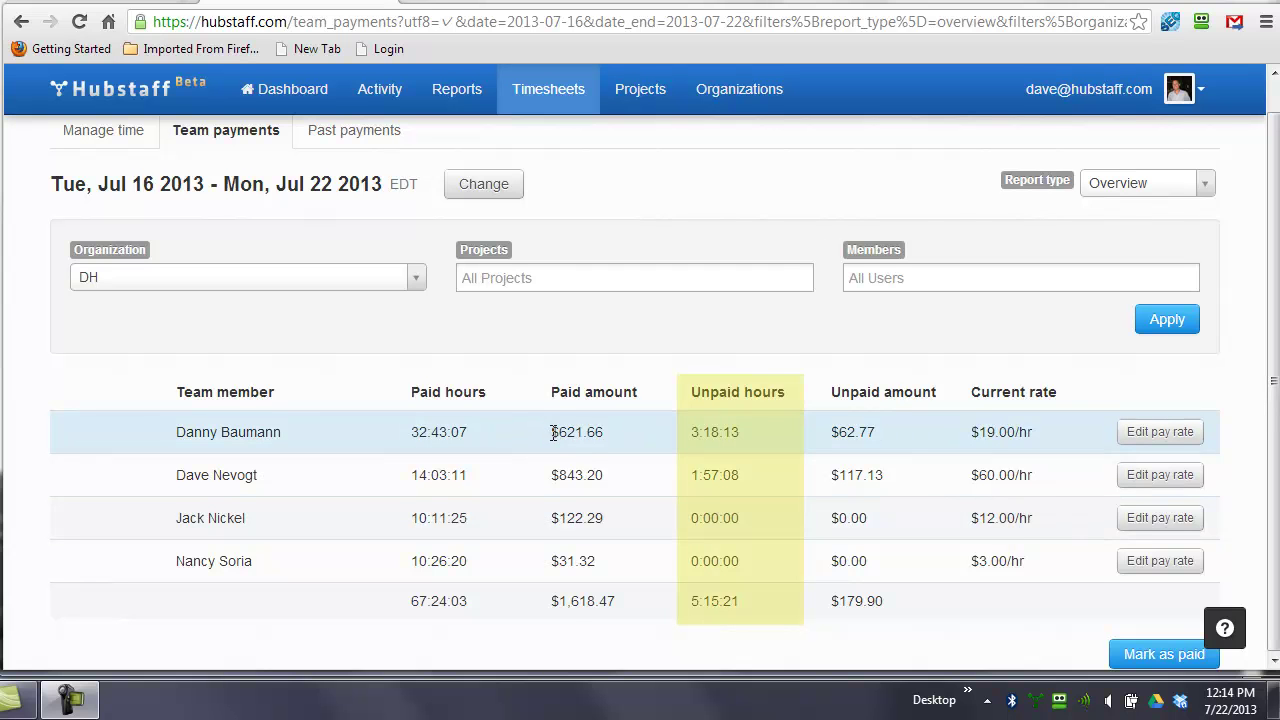
left_click_drag(722, 431, 689, 437)
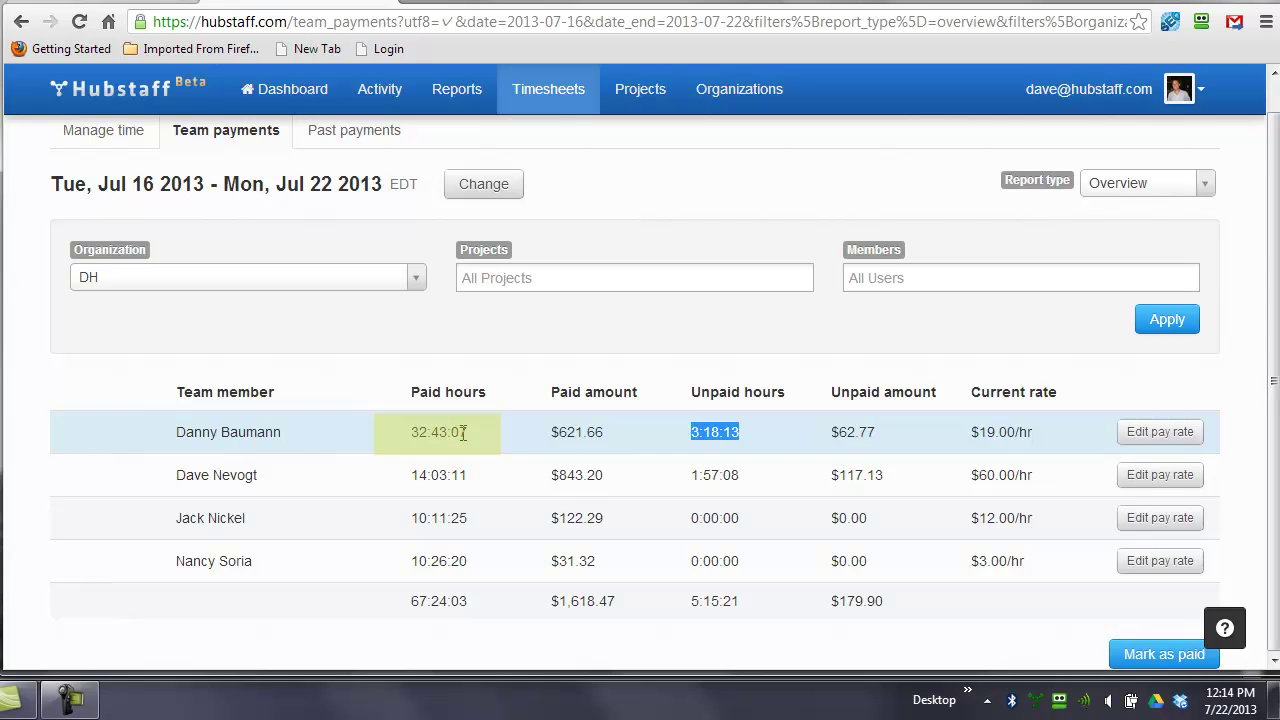
left_click(598, 450)
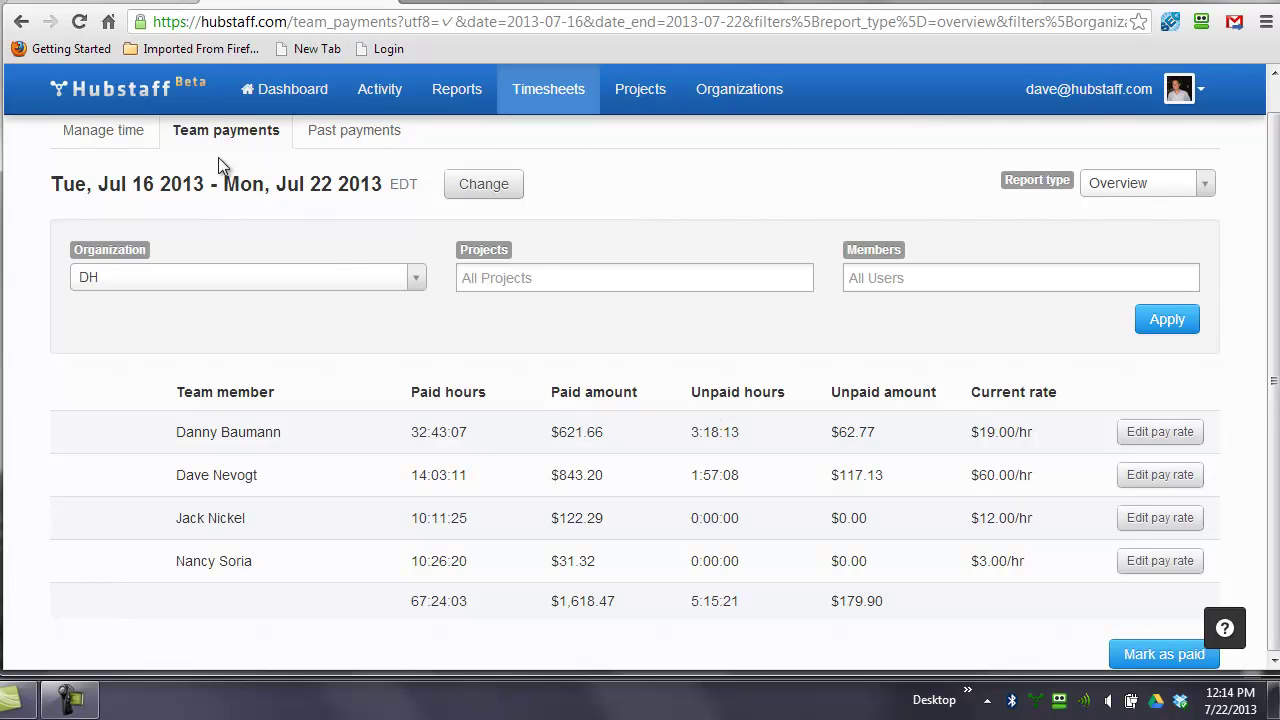
left_click(478, 186)
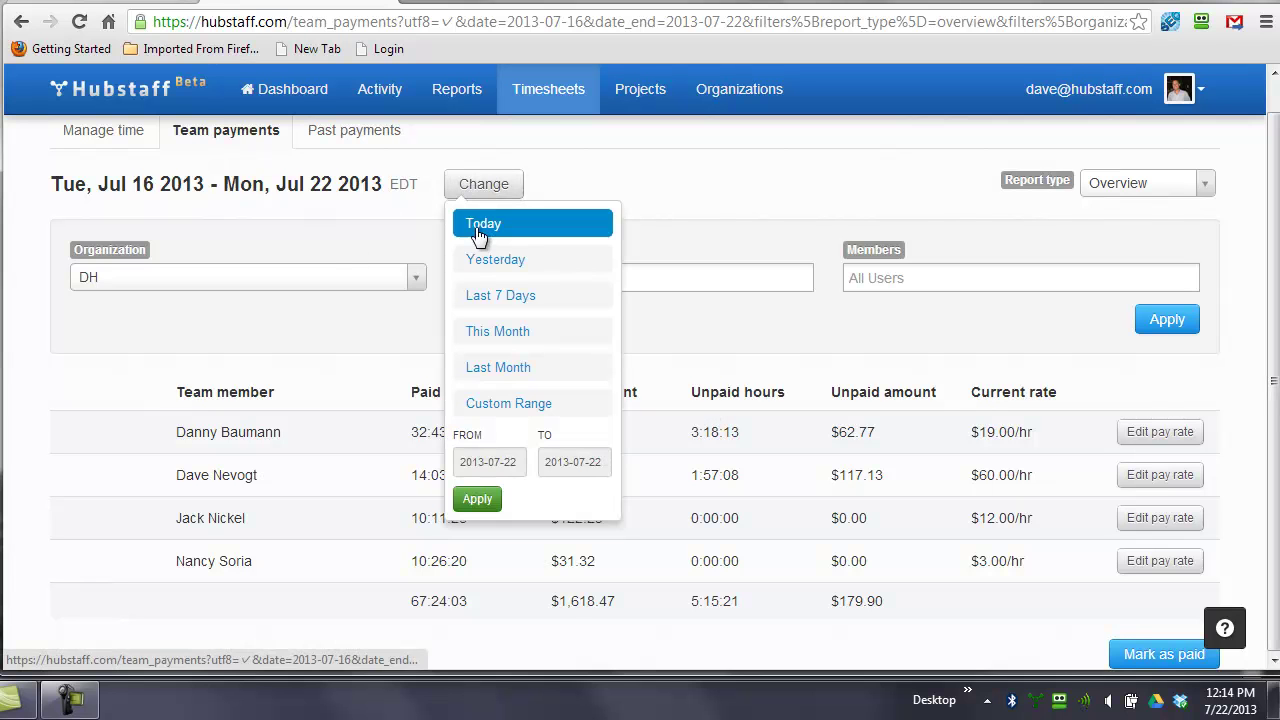
left_click(505, 403)
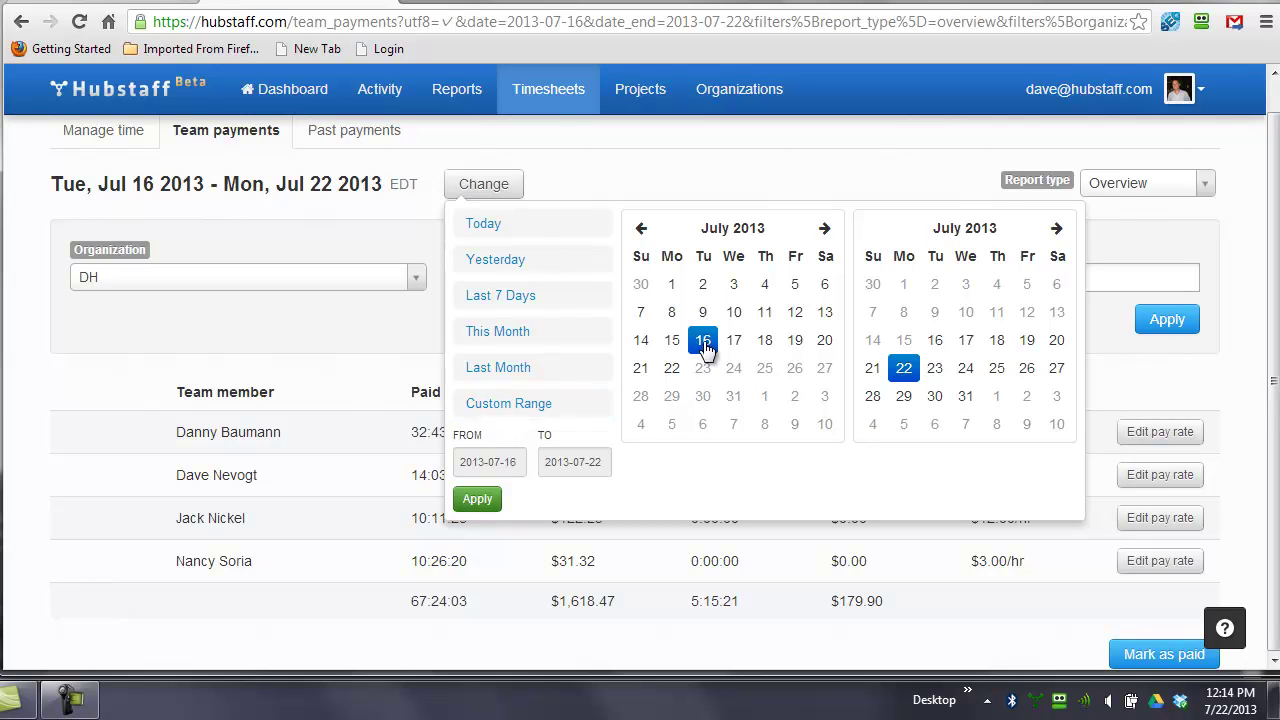
left_click(873, 369)
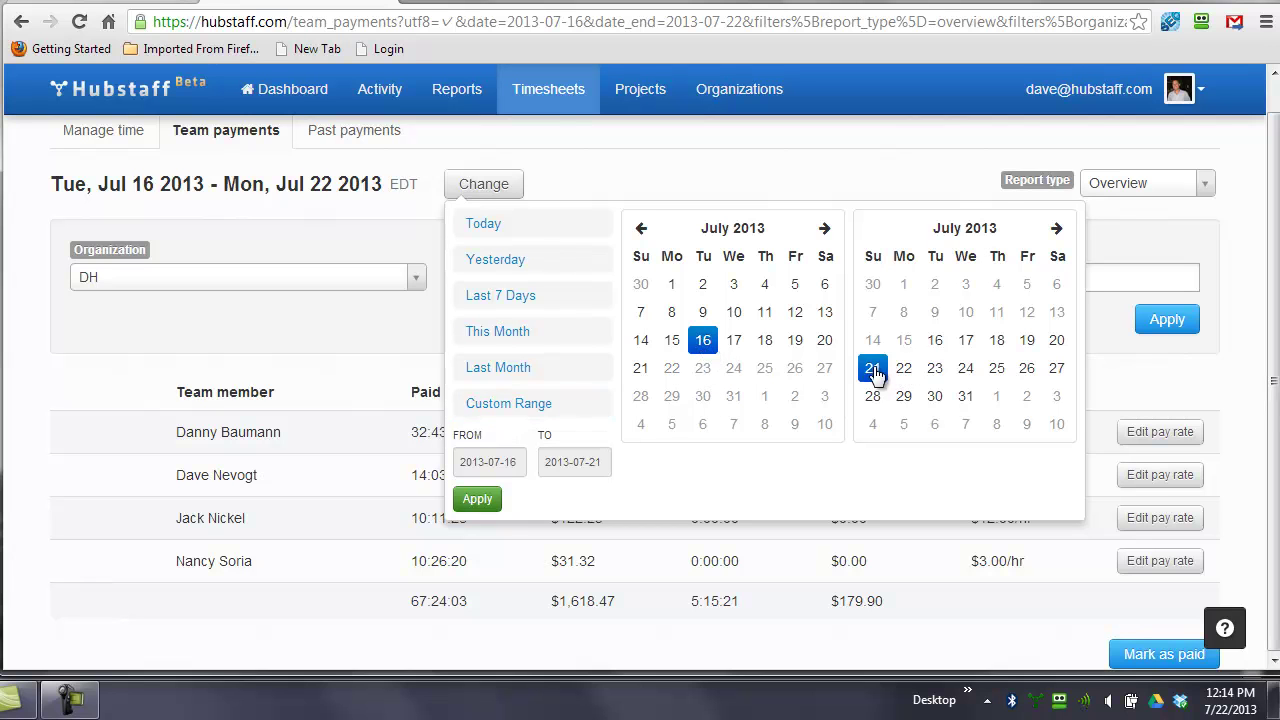
left_click(477, 498)
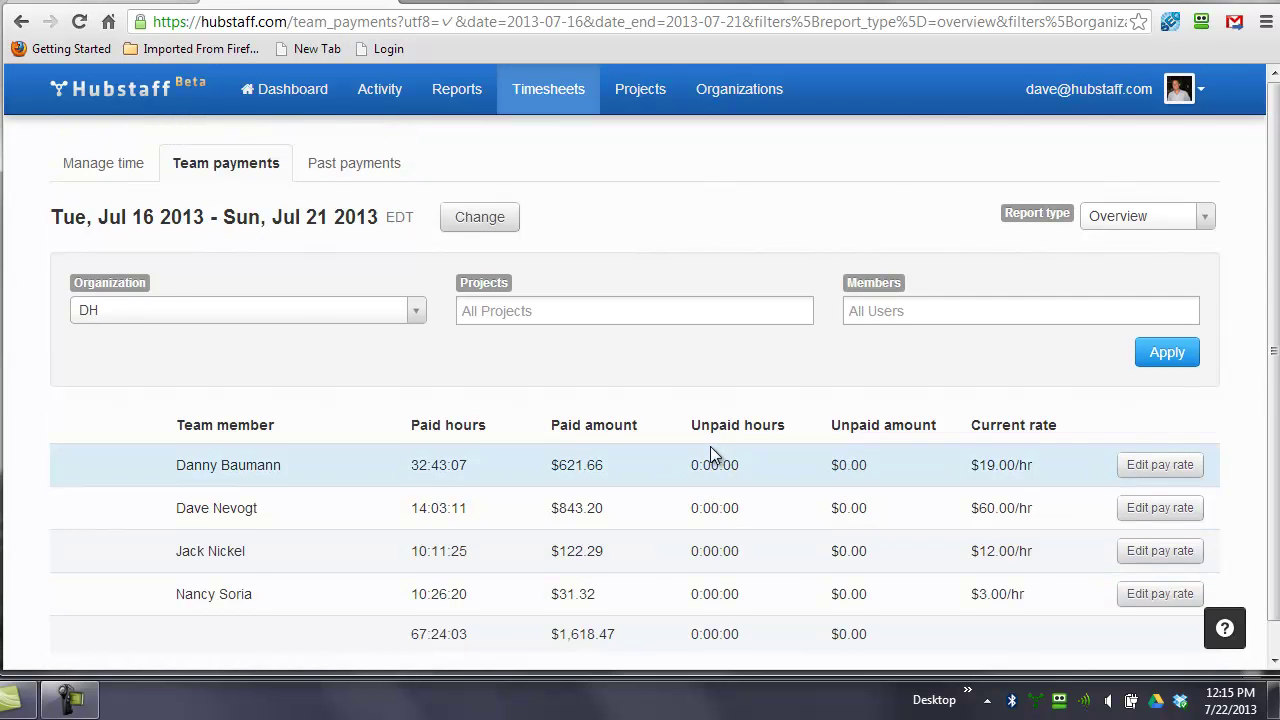
scroll(710, 446, "down", 1)
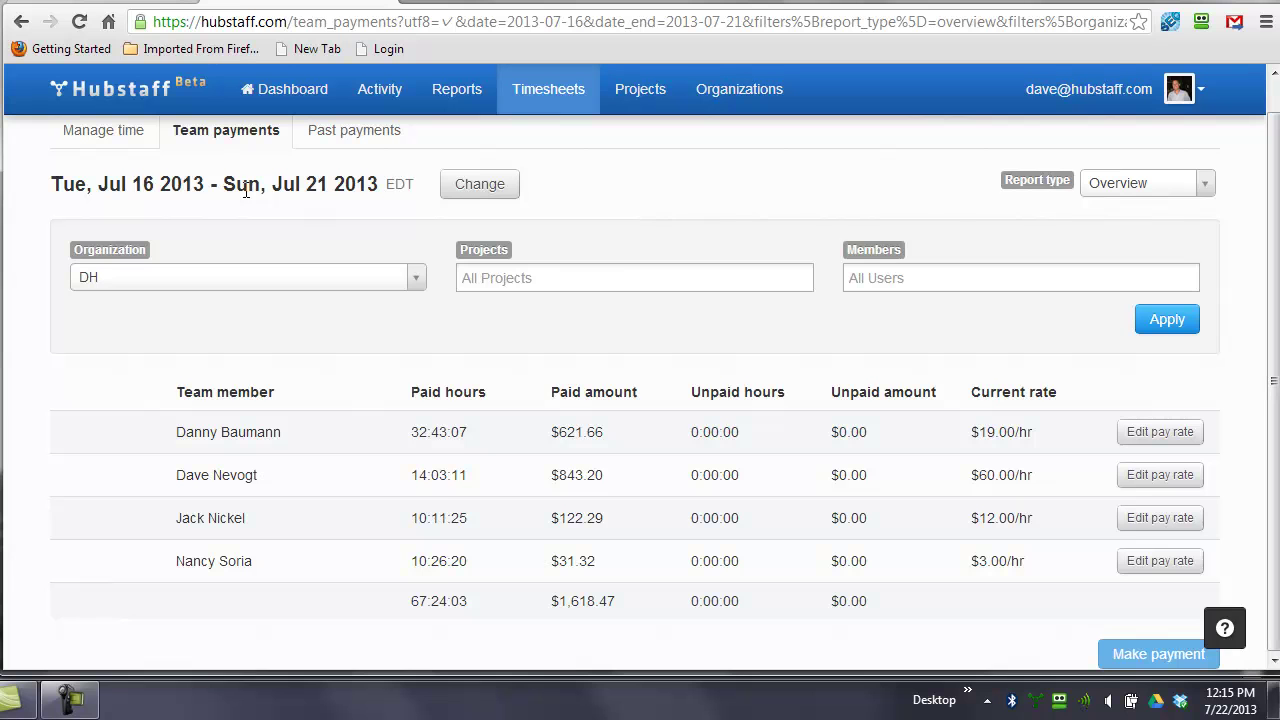
left_click(440, 184)
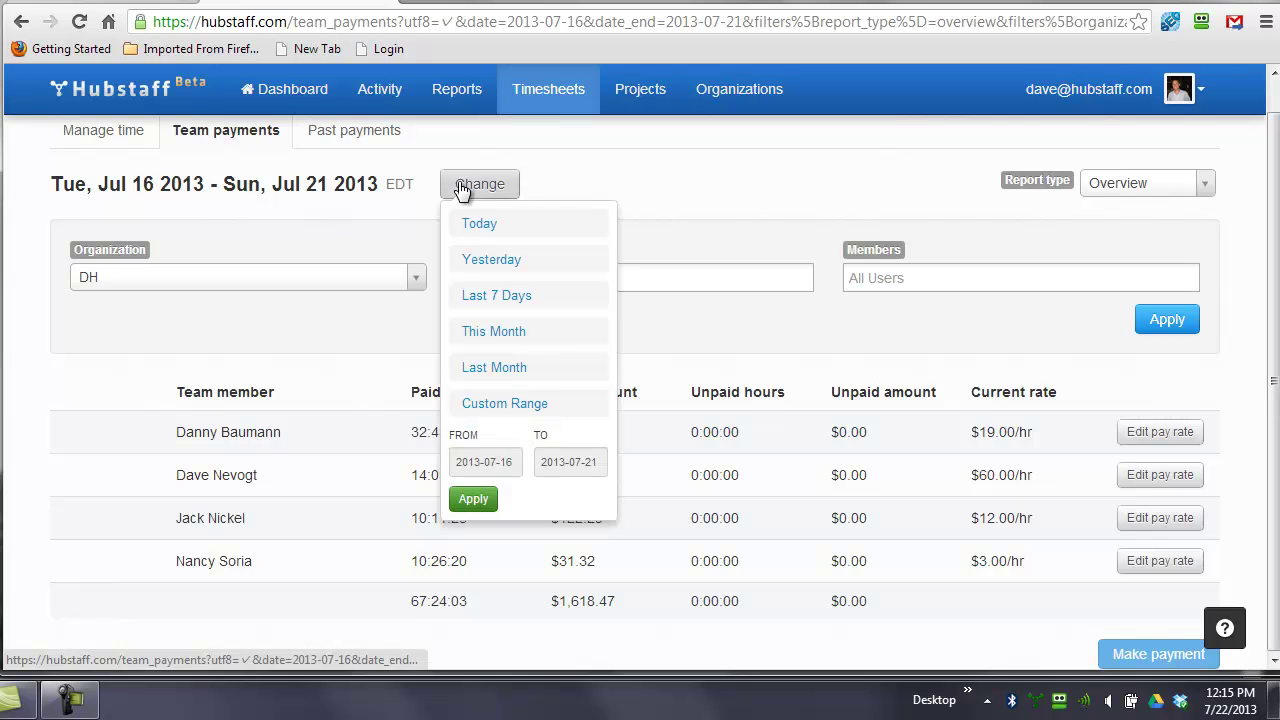
left_click(505, 292)
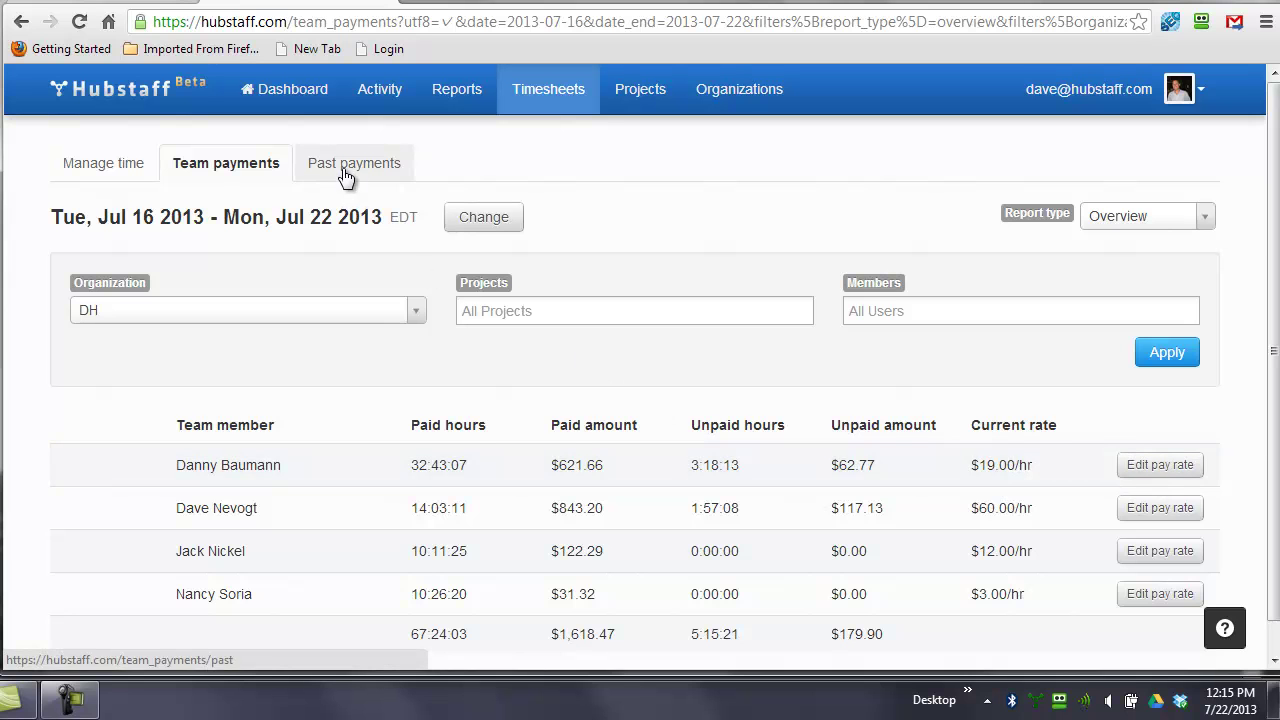
Step: Show the past payments history and highlight the DH payment's organization and payer
left_click(344, 172)
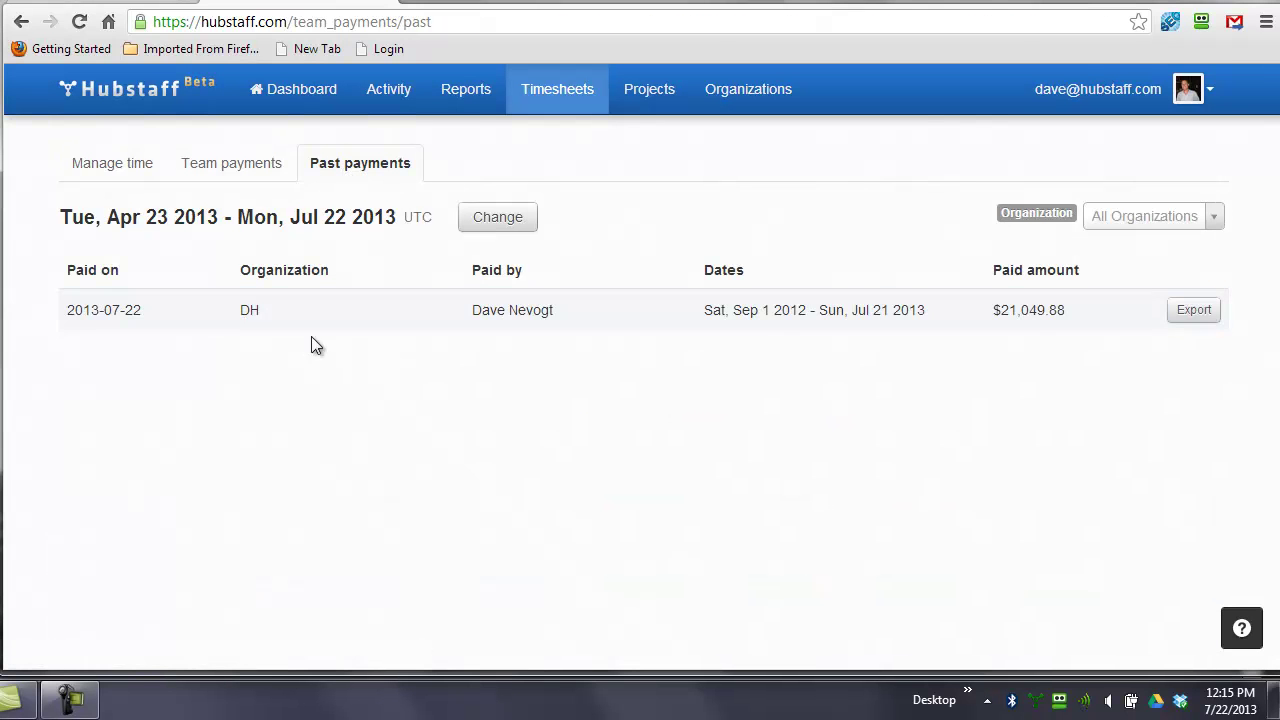
left_click_drag(552, 311, 466, 314)
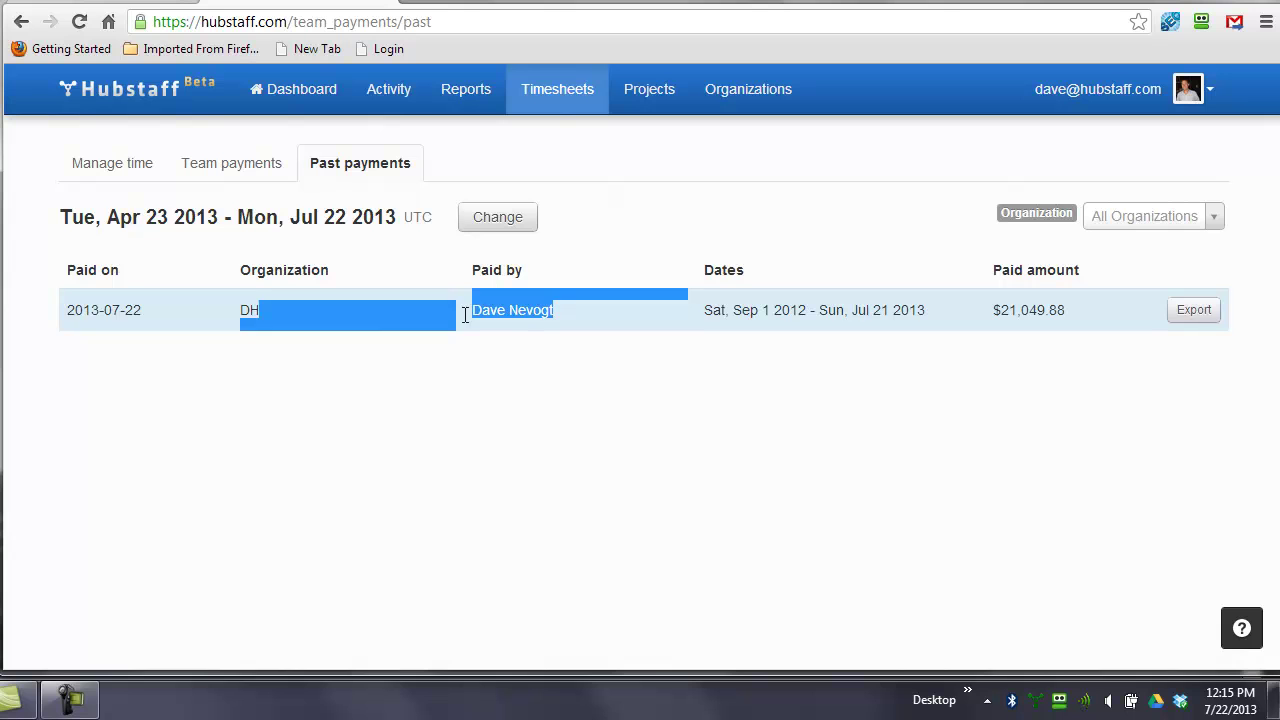
left_click(463, 318)
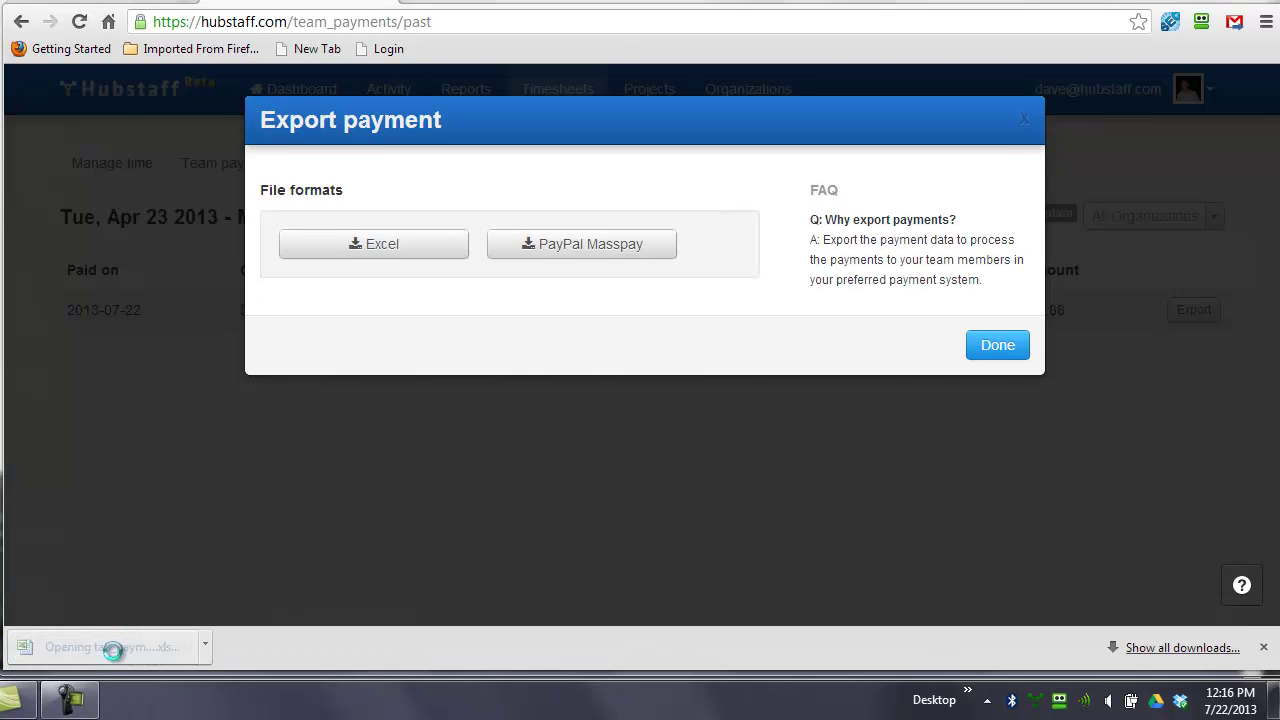
Step: Widen column C for the amounts and autofit column A to the full member names
left_click_drag(239, 124, 289, 124)
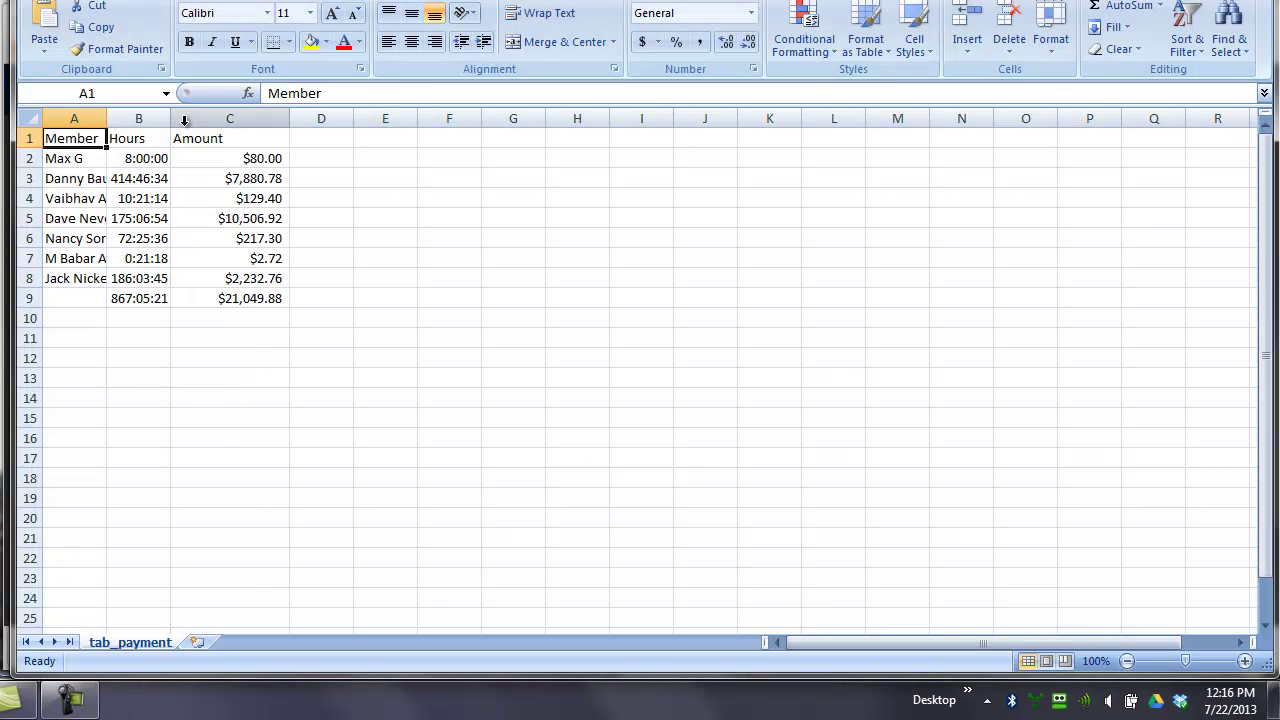
double_click(106, 118)
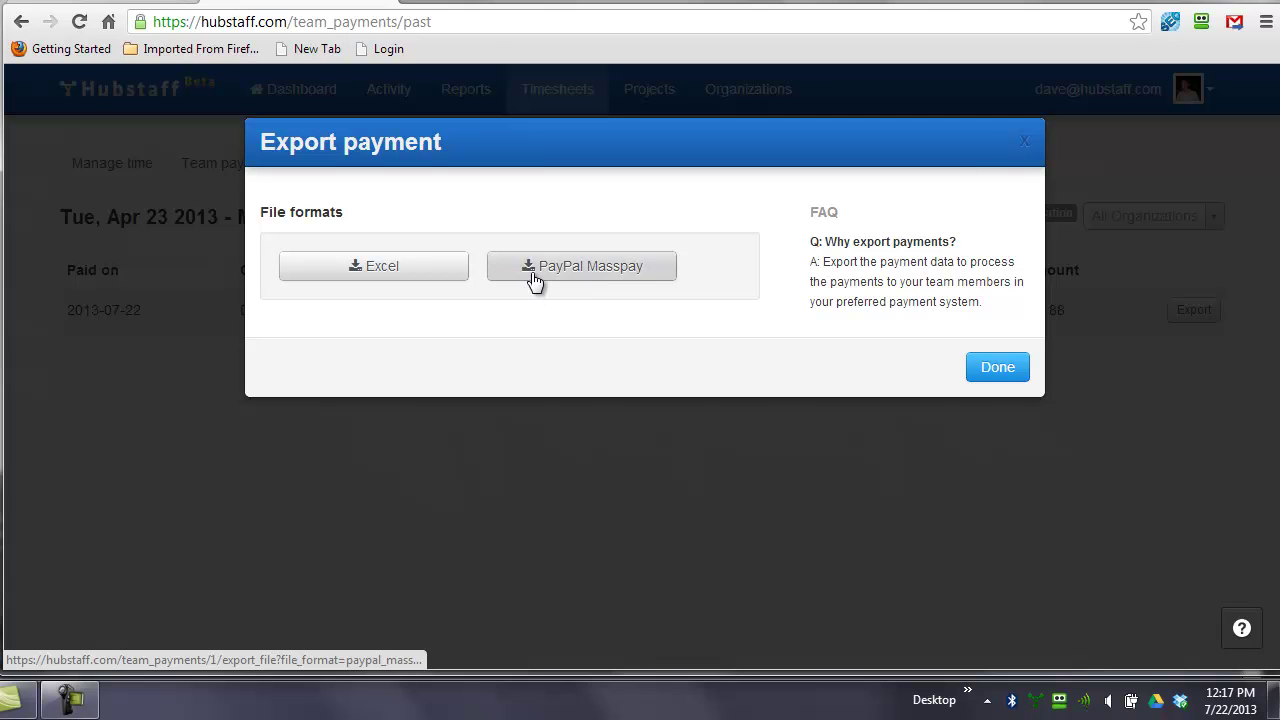
Step: Close the payment export and filter past payments by Netsoft Holdings, LLC, then back to DH
left_click(990, 368)
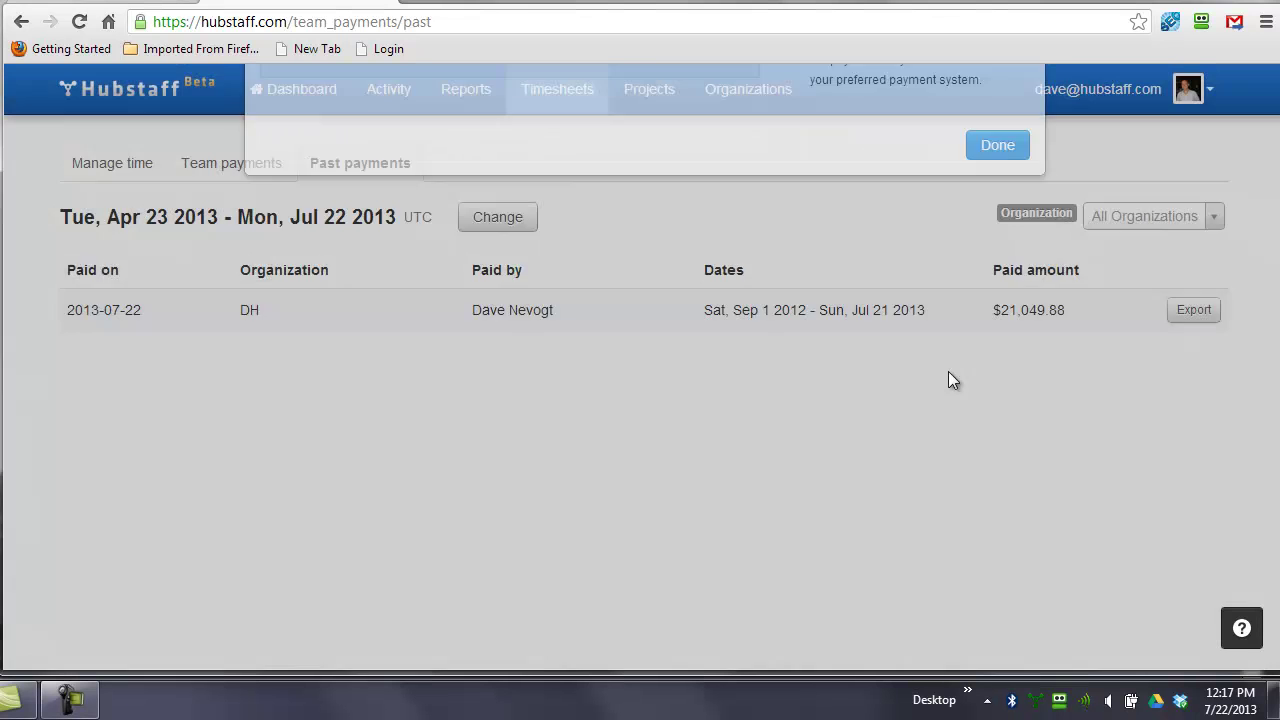
left_click(1162, 230)
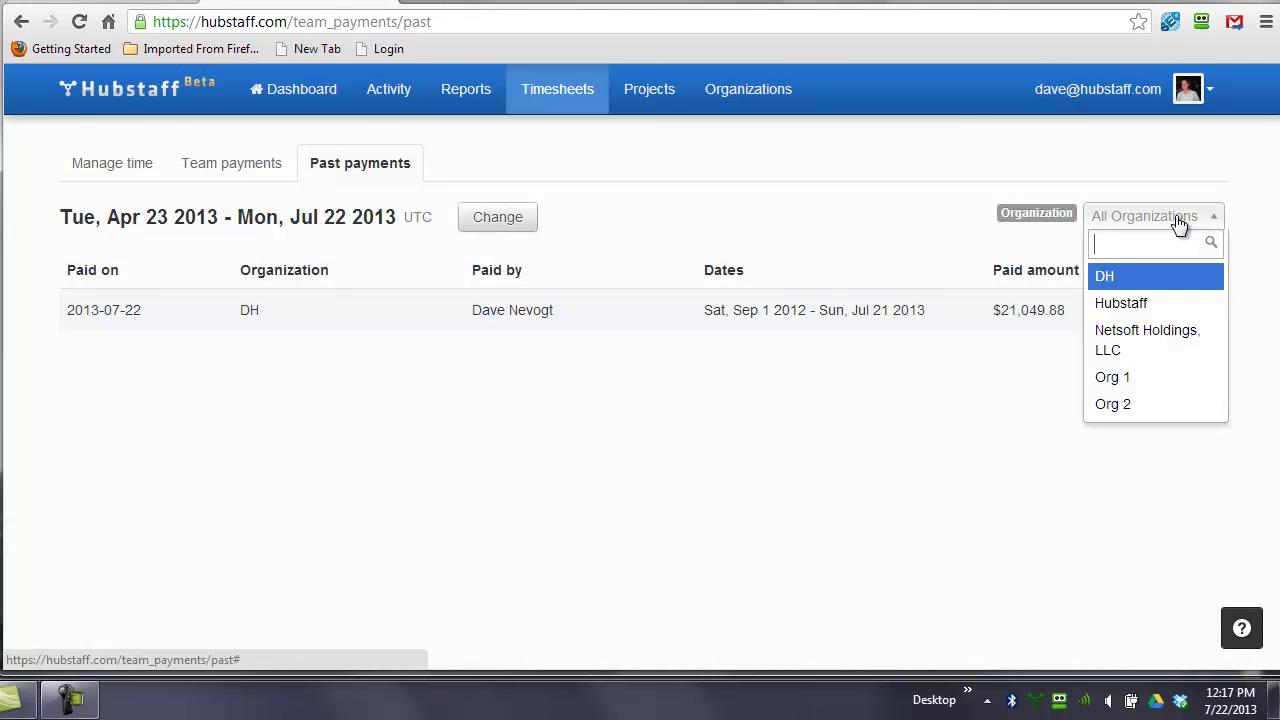
left_click(1142, 342)
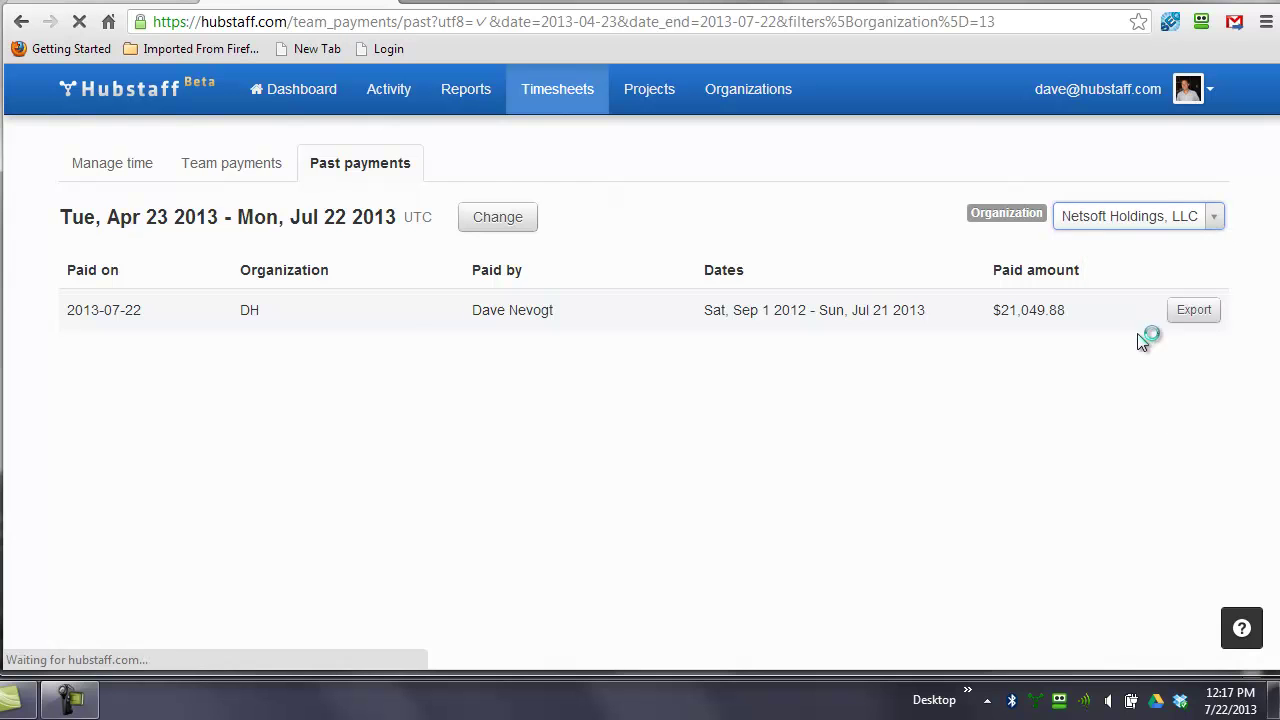
left_click(1157, 229)
left_click(1076, 385)
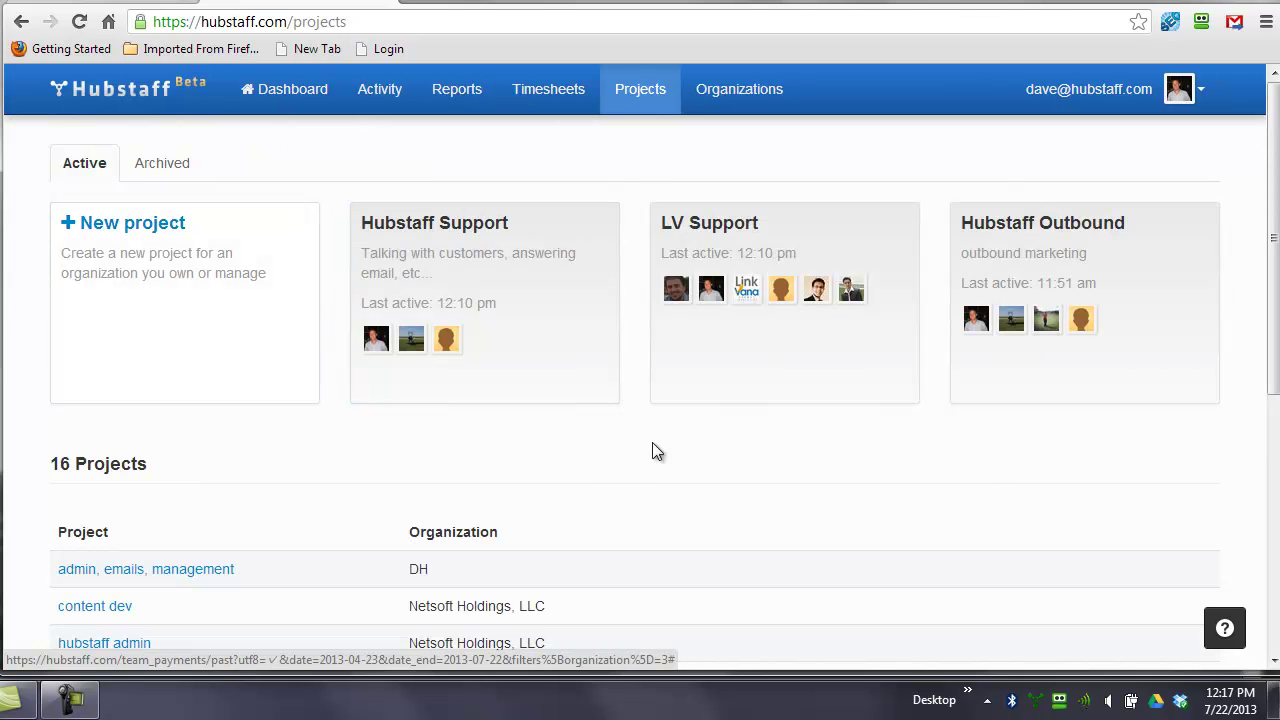
Step: Browse the Hubstaff Outbound project's page, then return to the 16-project list
left_click(1197, 362)
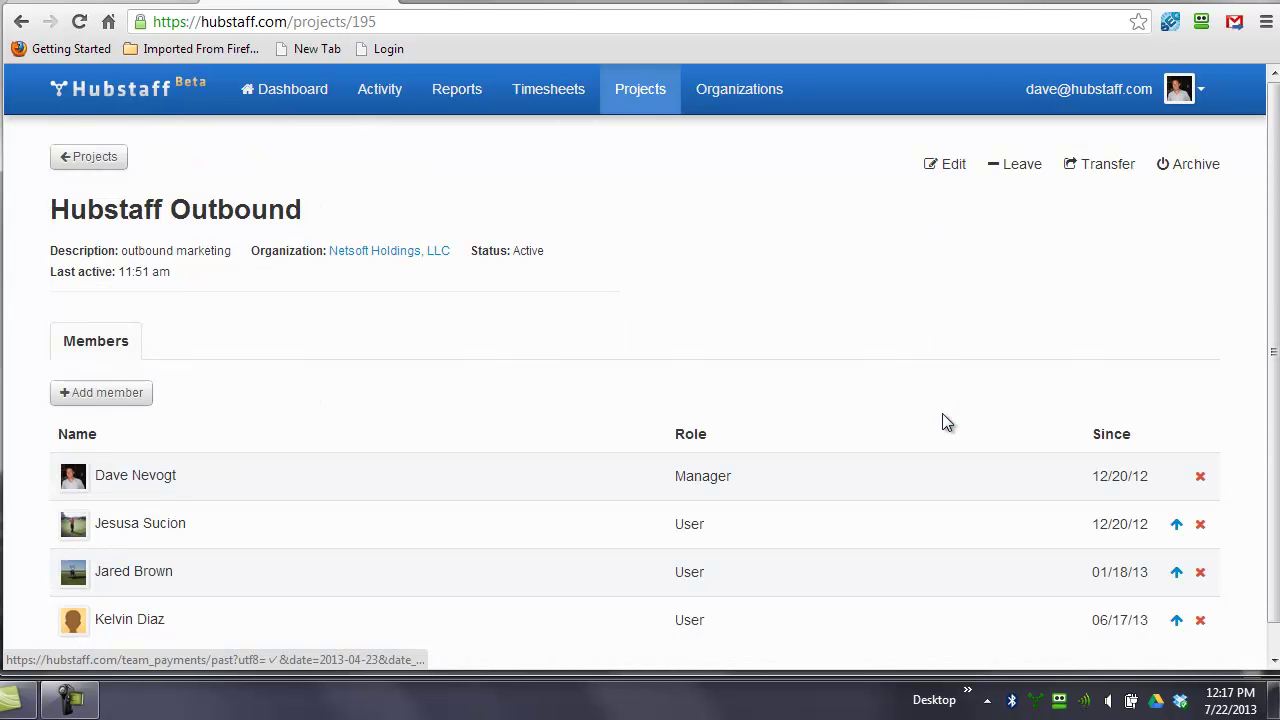
scroll(511, 396, "down", 1)
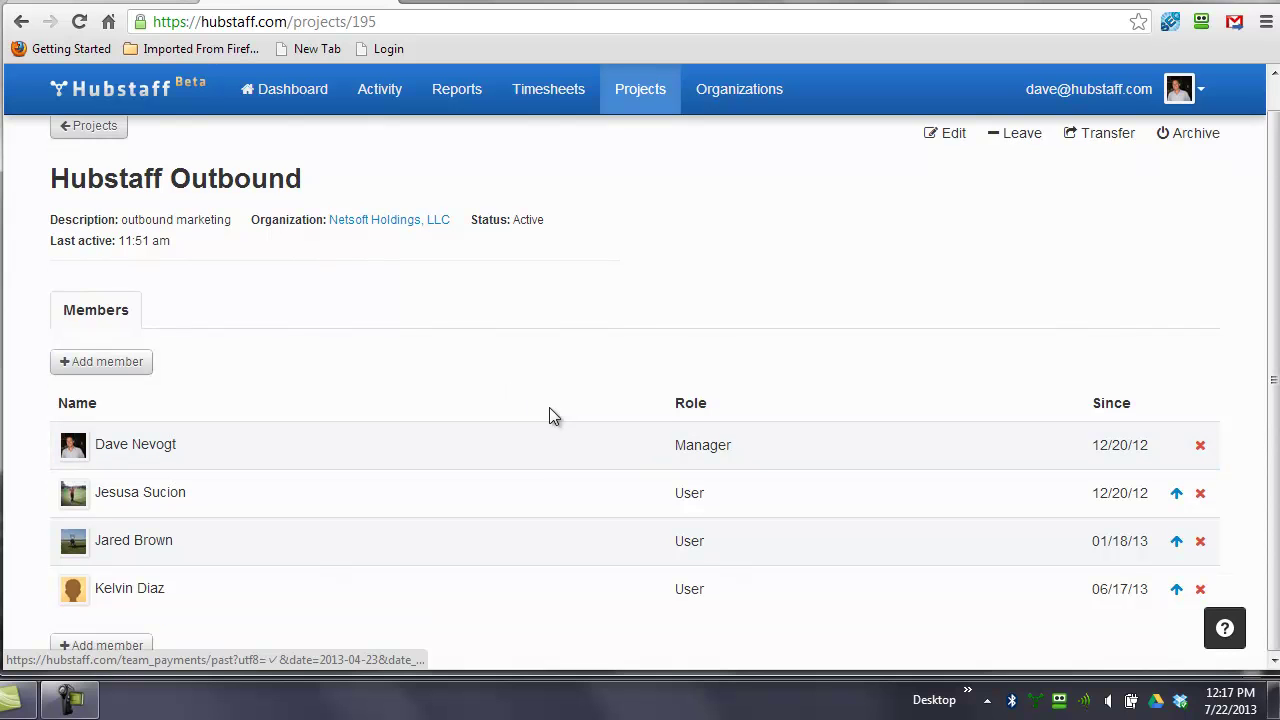
scroll(549, 407, "up", 1)
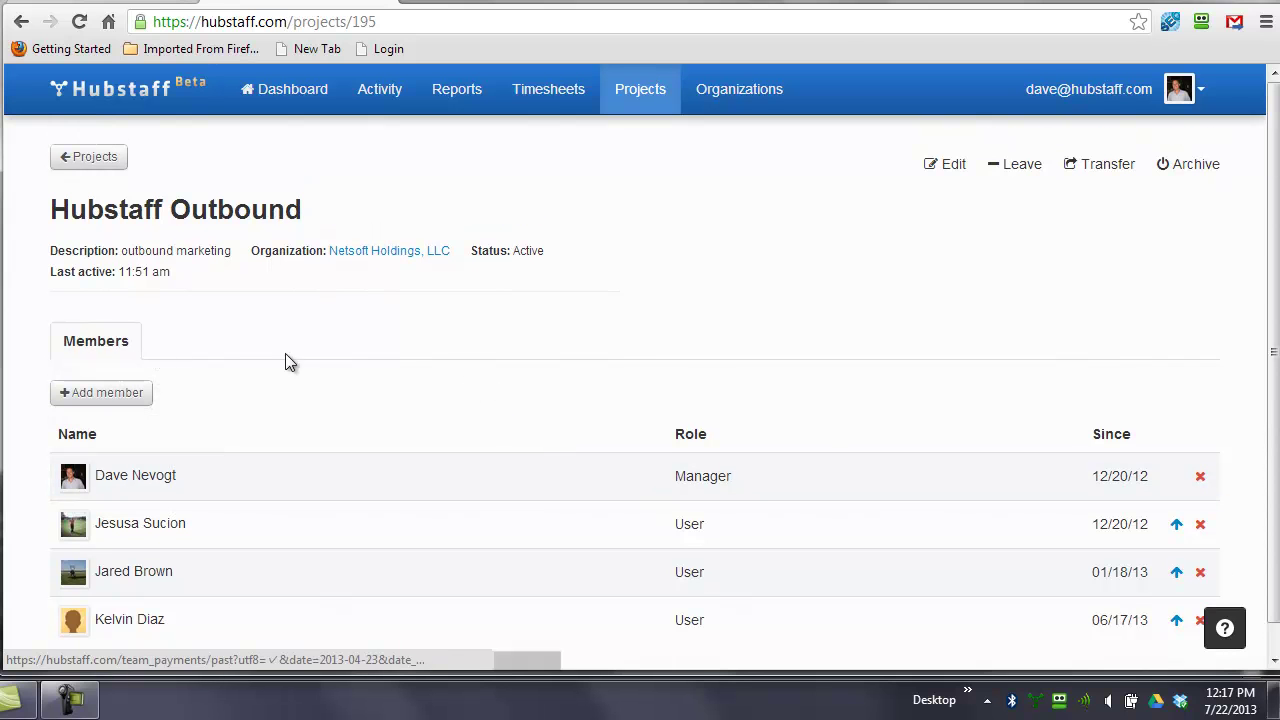
key("alt+Left")
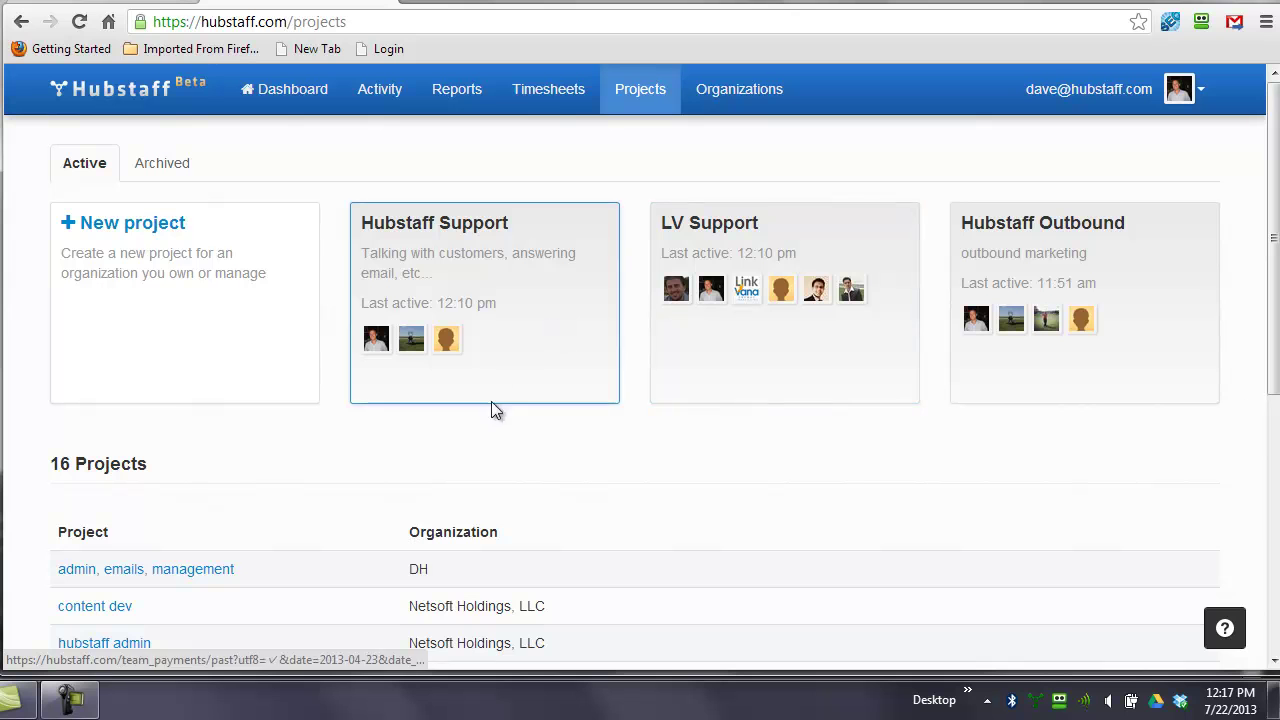
left_click(997, 280)
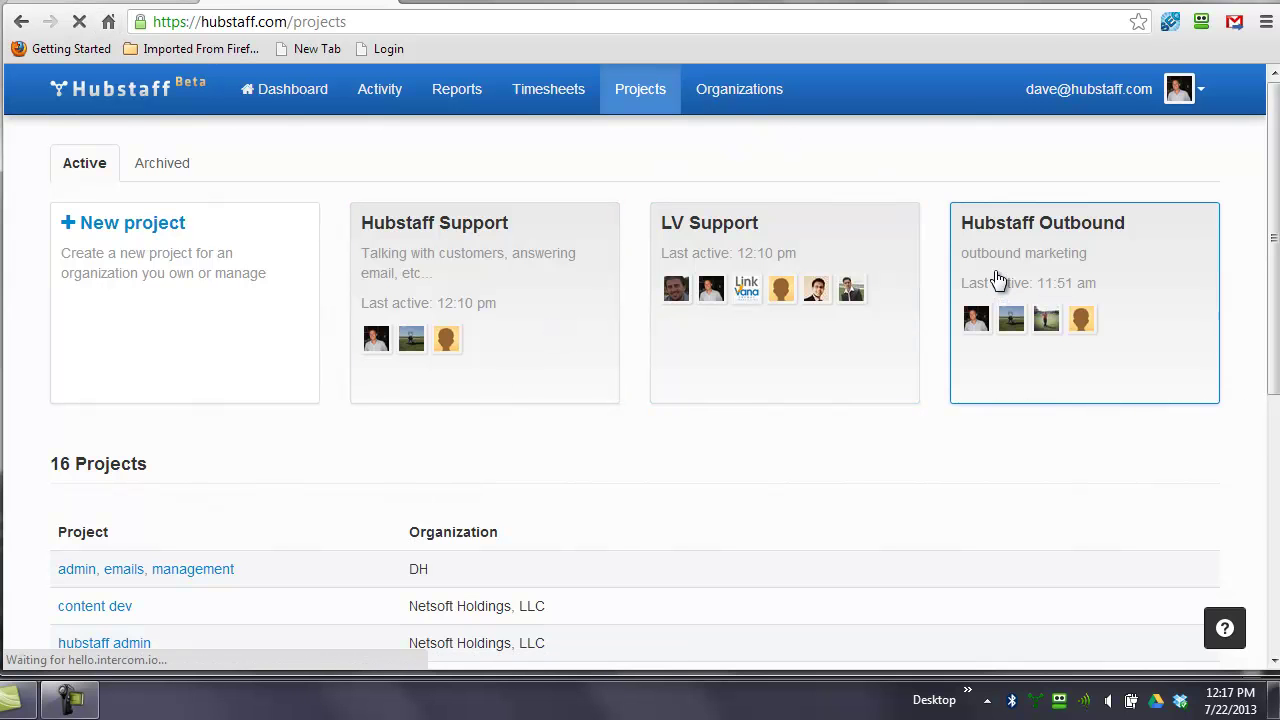
scroll(1040, 410, "down", 1)
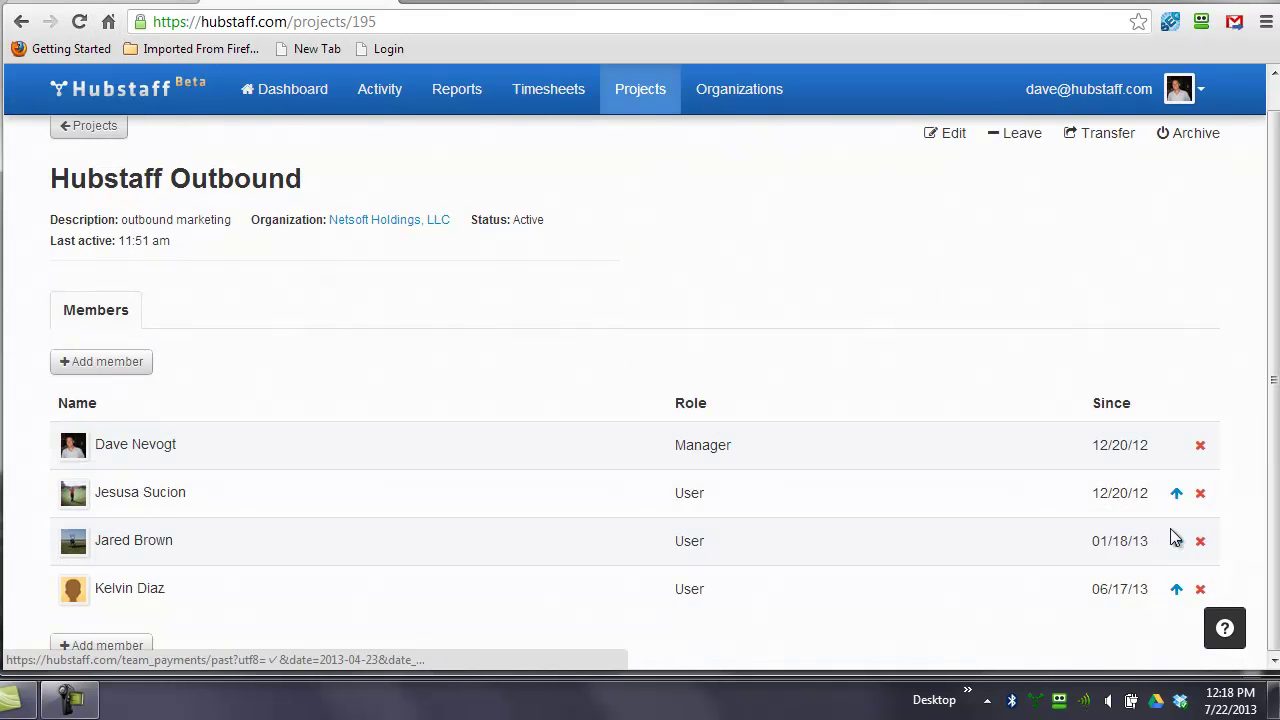
left_click(648, 92)
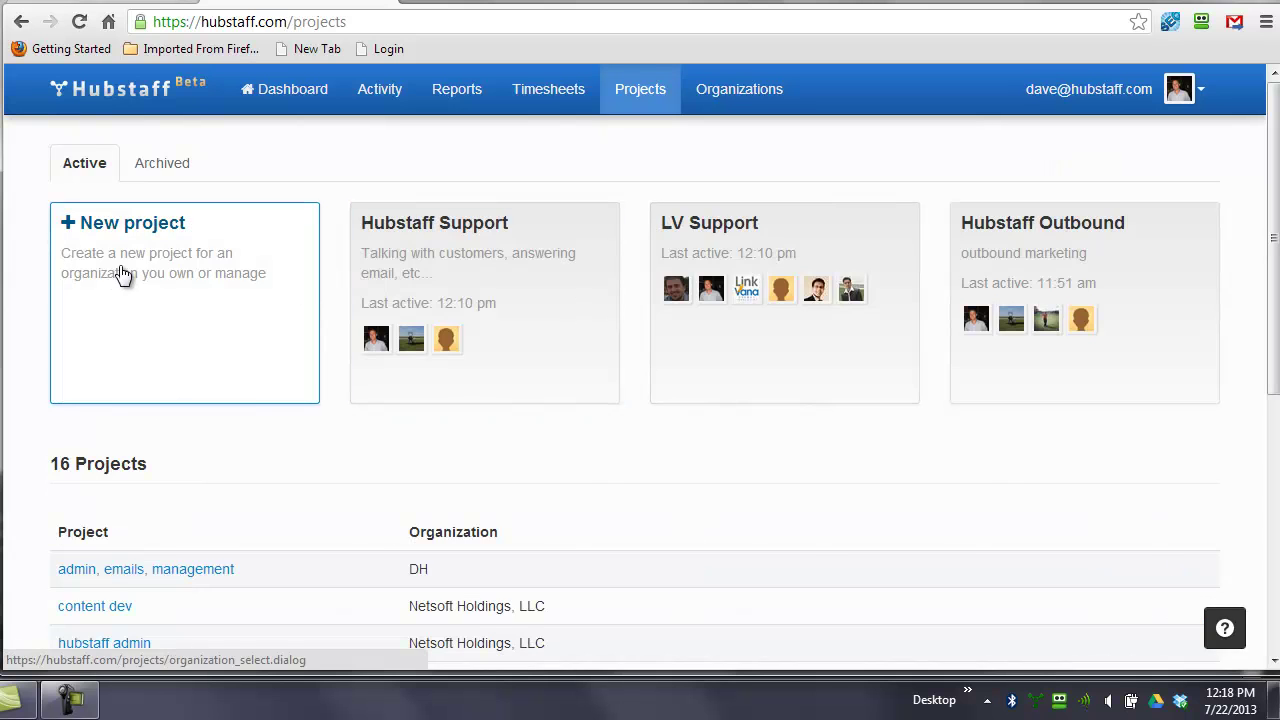
left_click(120, 268)
left_click(580, 318)
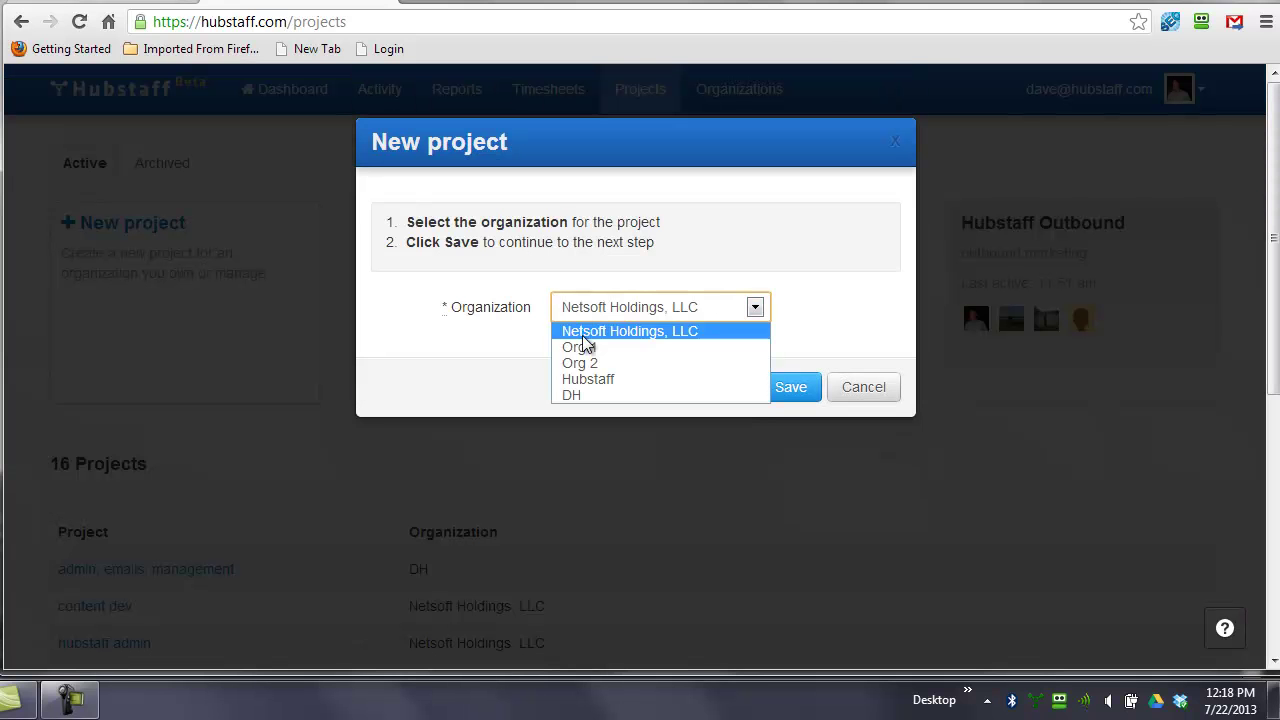
left_click(585, 375)
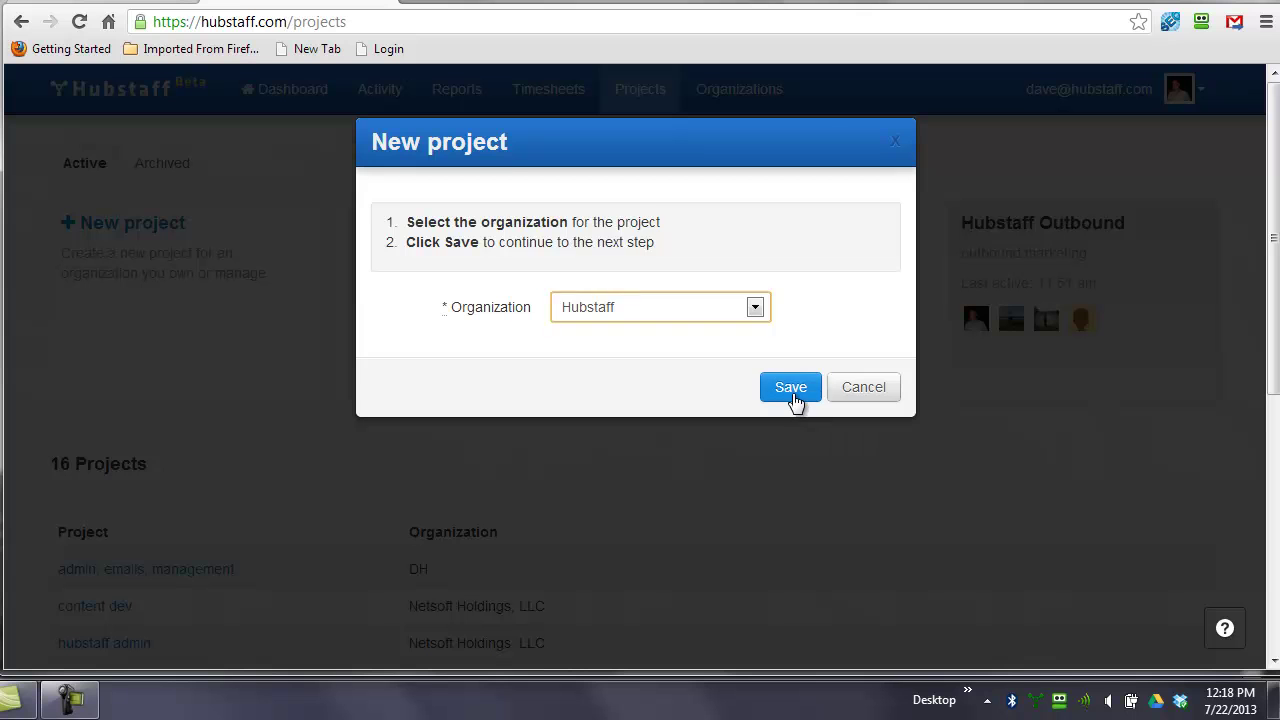
left_click(792, 398)
left_click(570, 279)
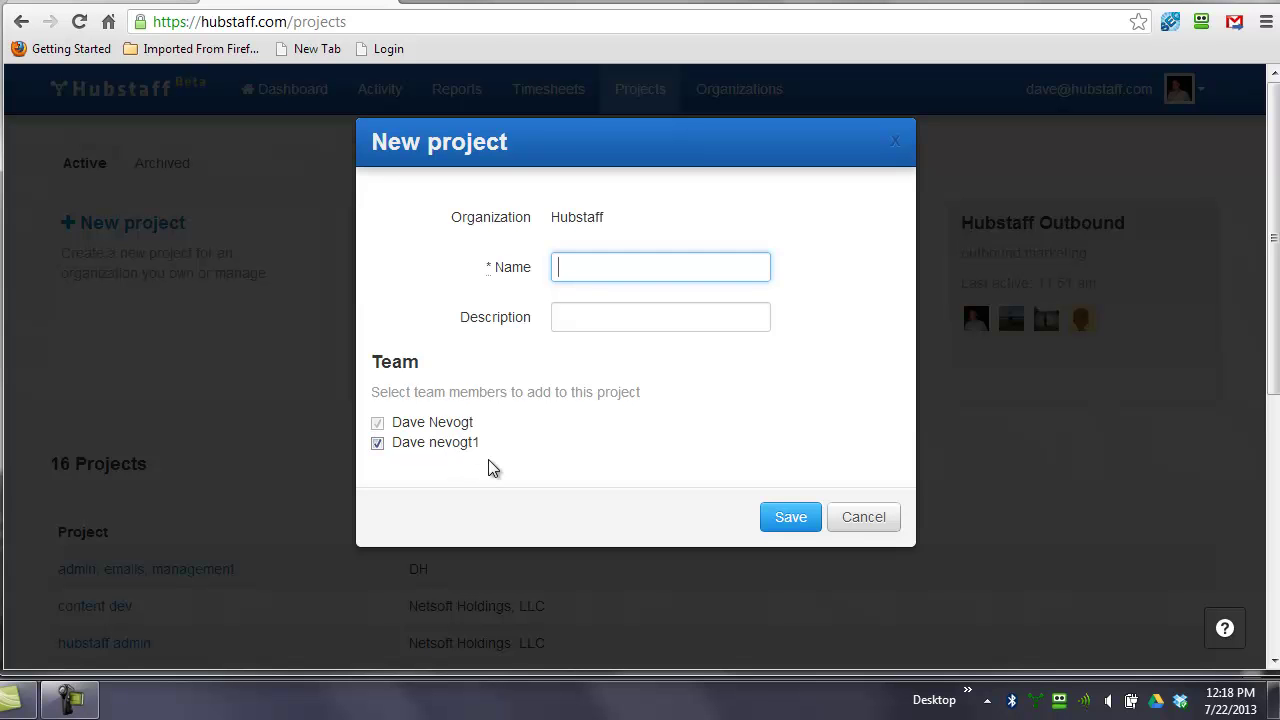
left_click(836, 519)
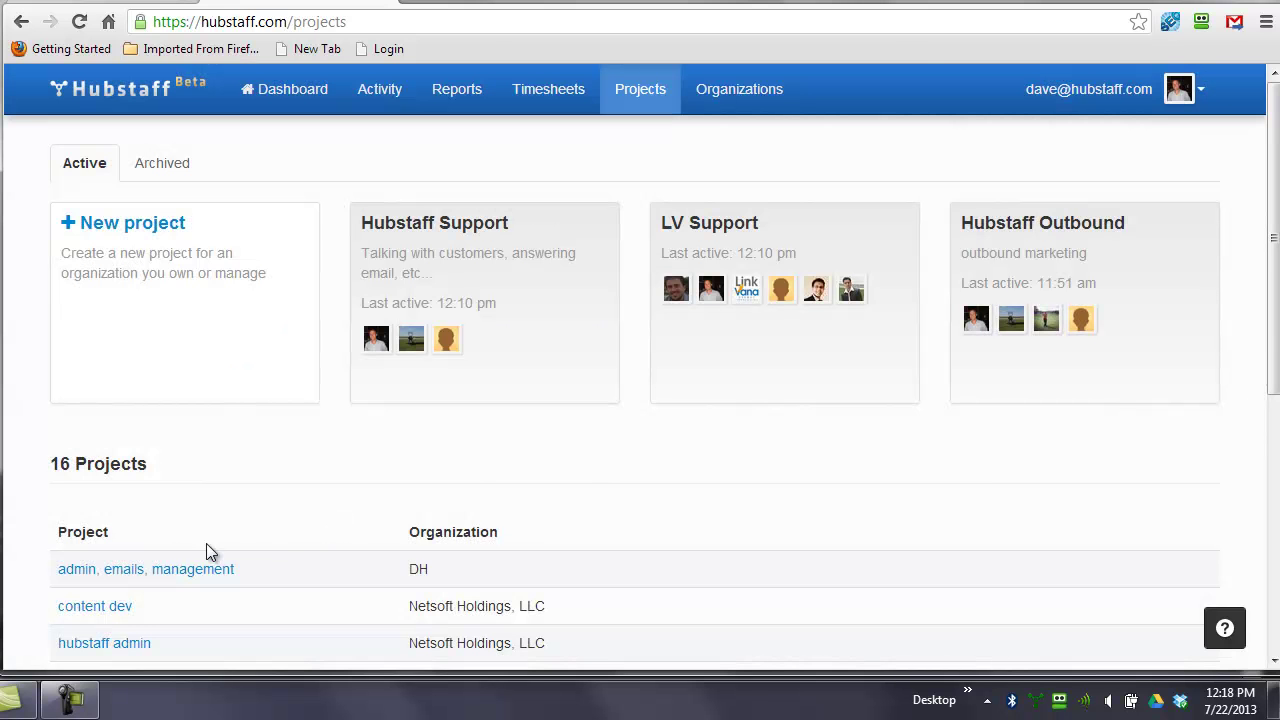
Step: Go to the organizations list and open the Netsoft Holdings, LLC organization
left_click(722, 91)
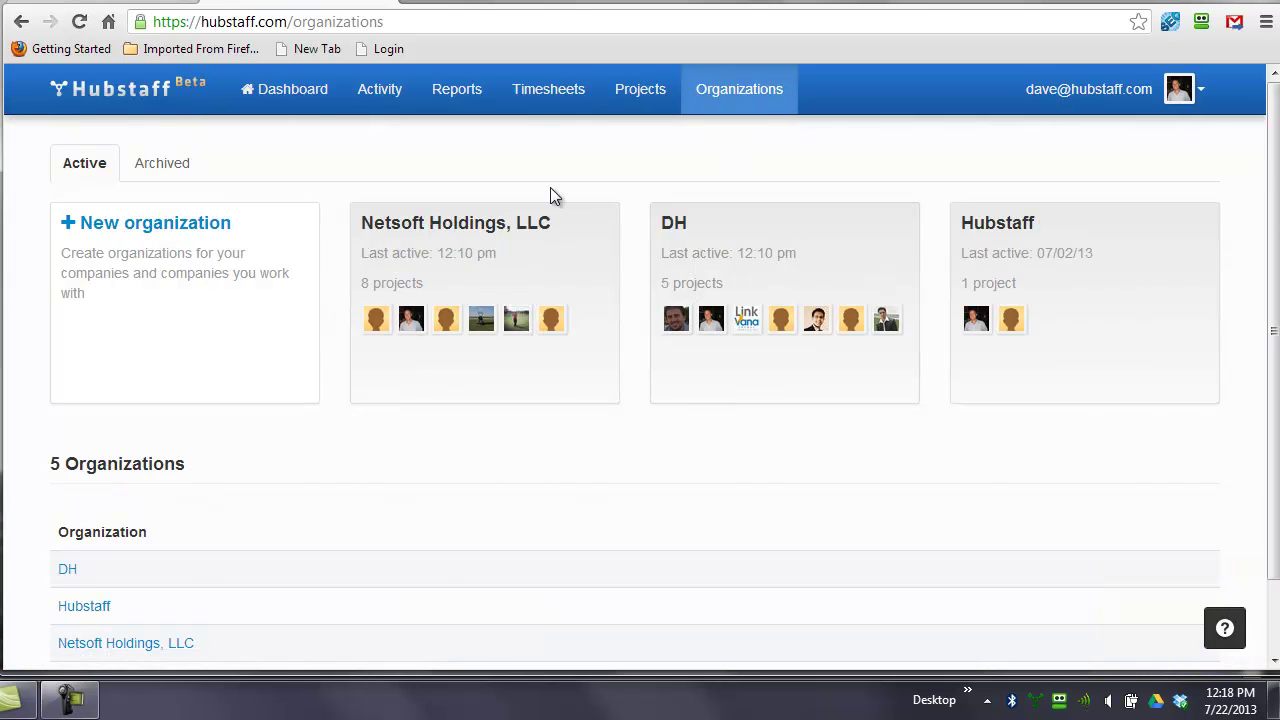
scroll(400, 177, "down", 1)
scroll(457, 400, "up", 1)
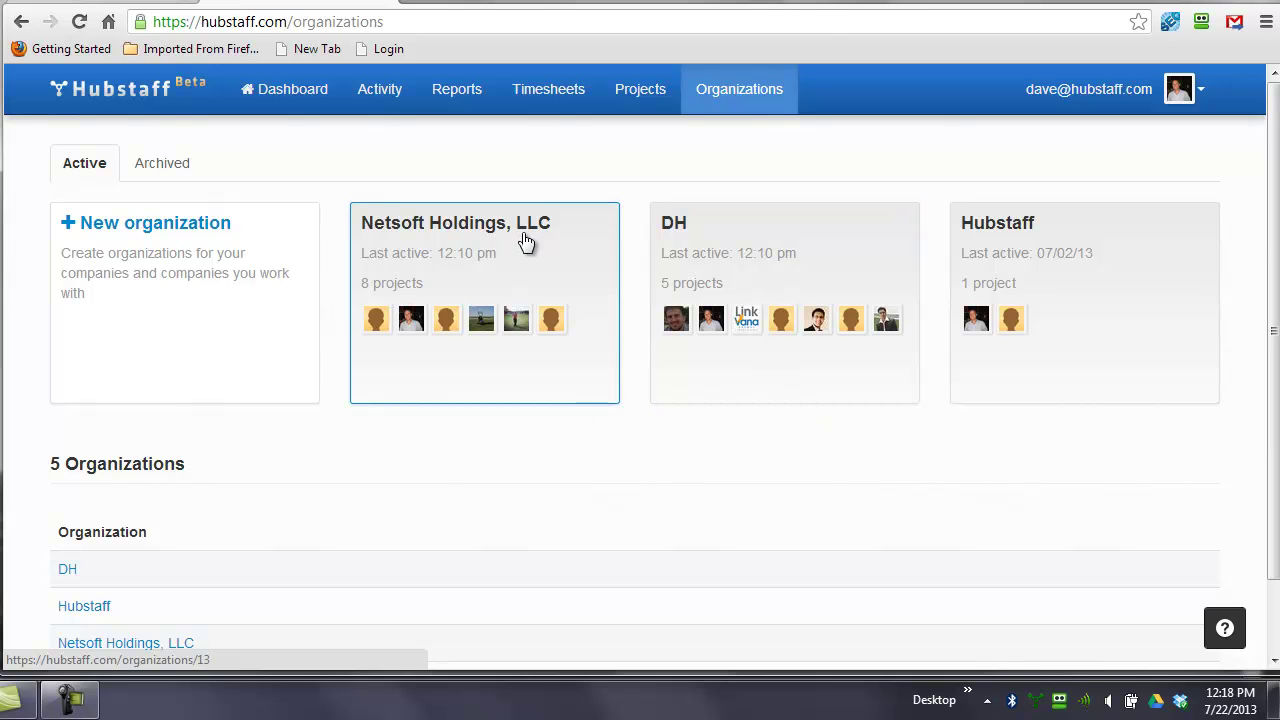
left_click(565, 260)
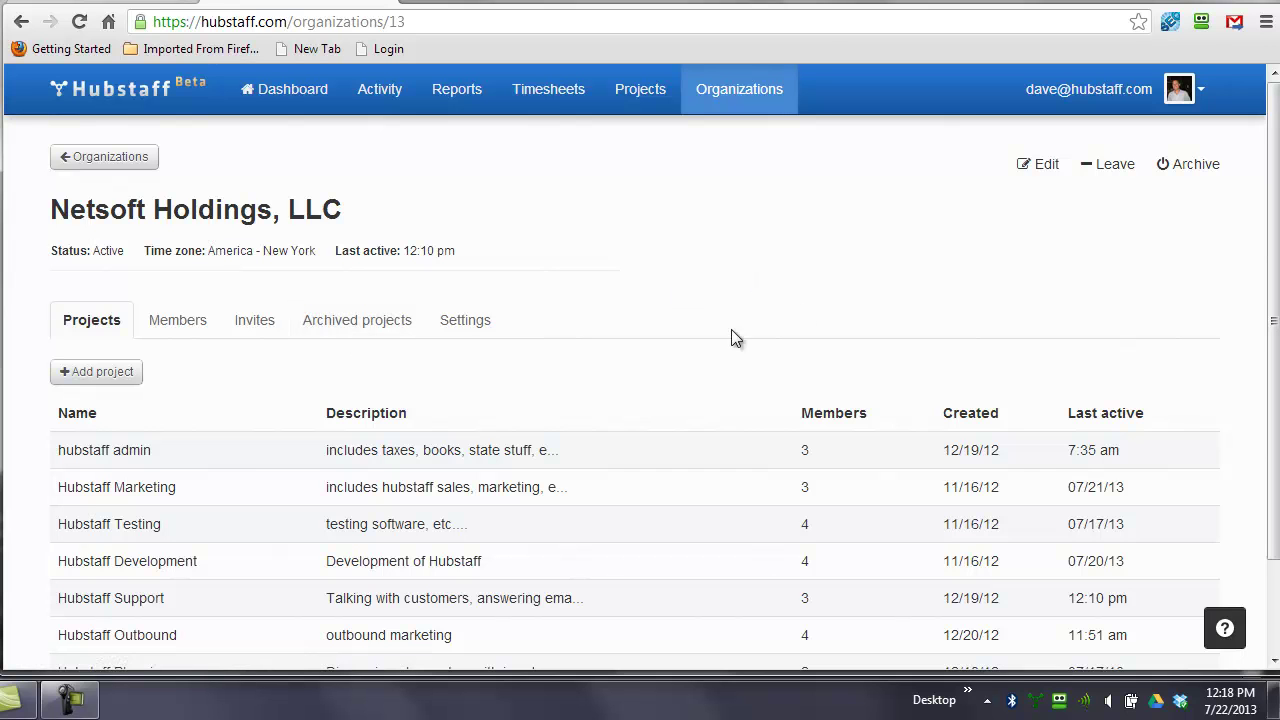
Step: Review the organization's members and pending invites, then start a new member invite
left_click(168, 334)
left_click(273, 337)
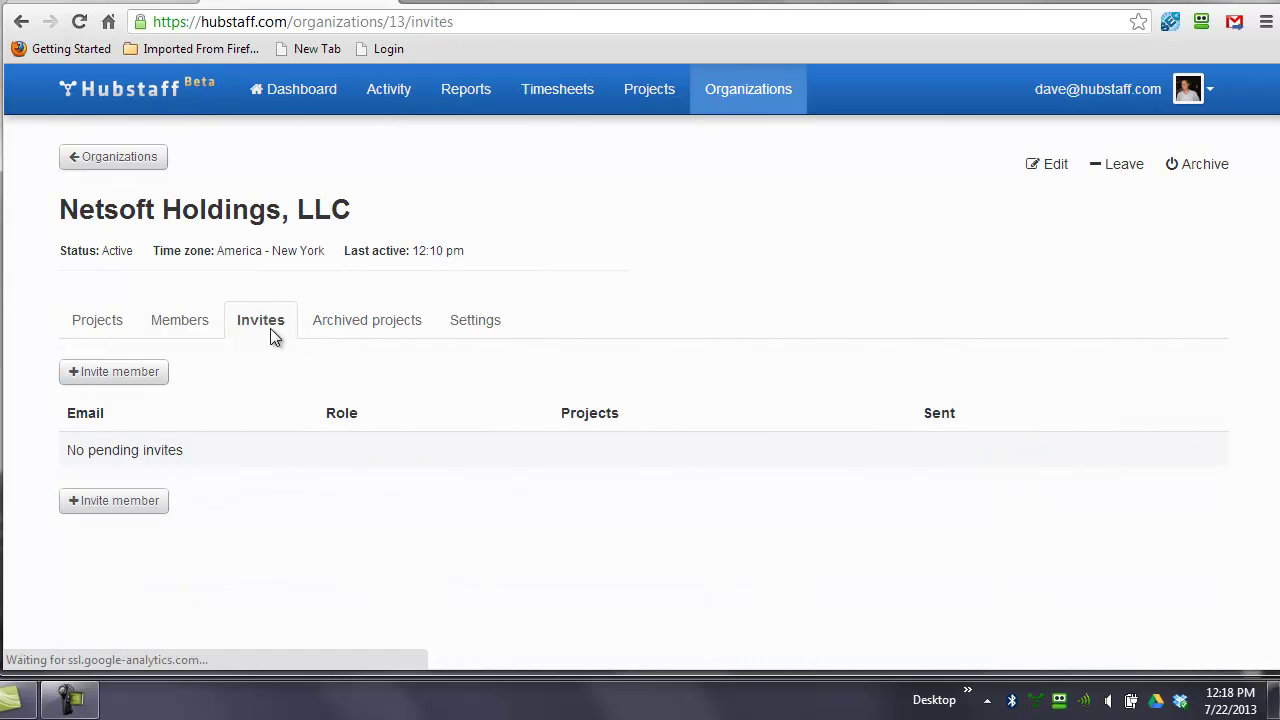
left_click(108, 371)
scroll(450, 400, "down", 1)
scroll(480, 466, "up", 1)
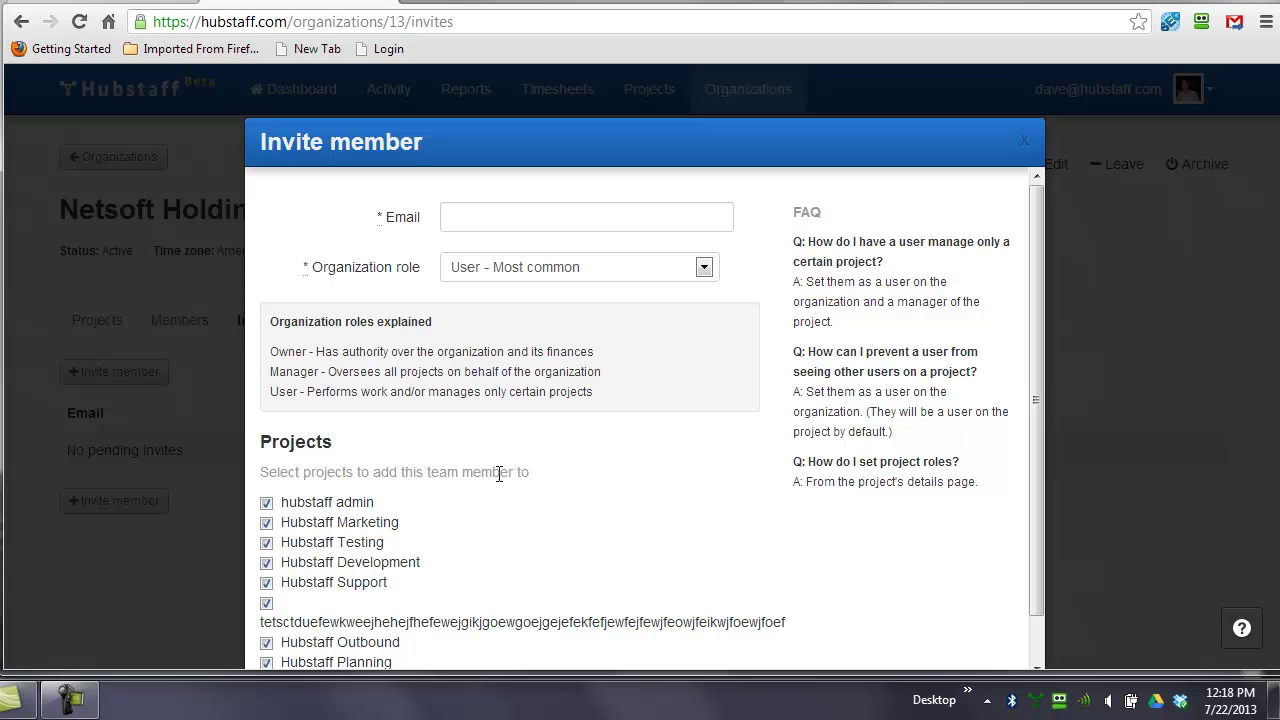
Step: Give the invitee the Manager role and leave the hubstaff admin project unchecked
left_click(492, 225)
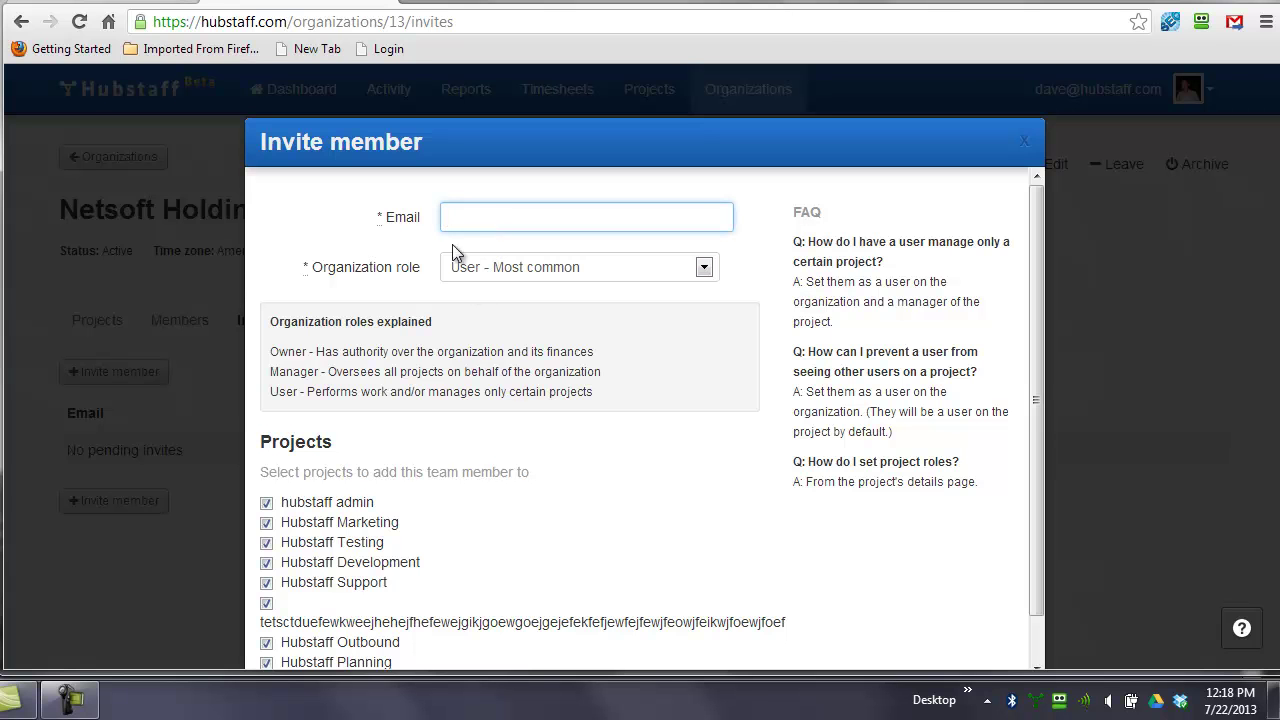
left_click(525, 262)
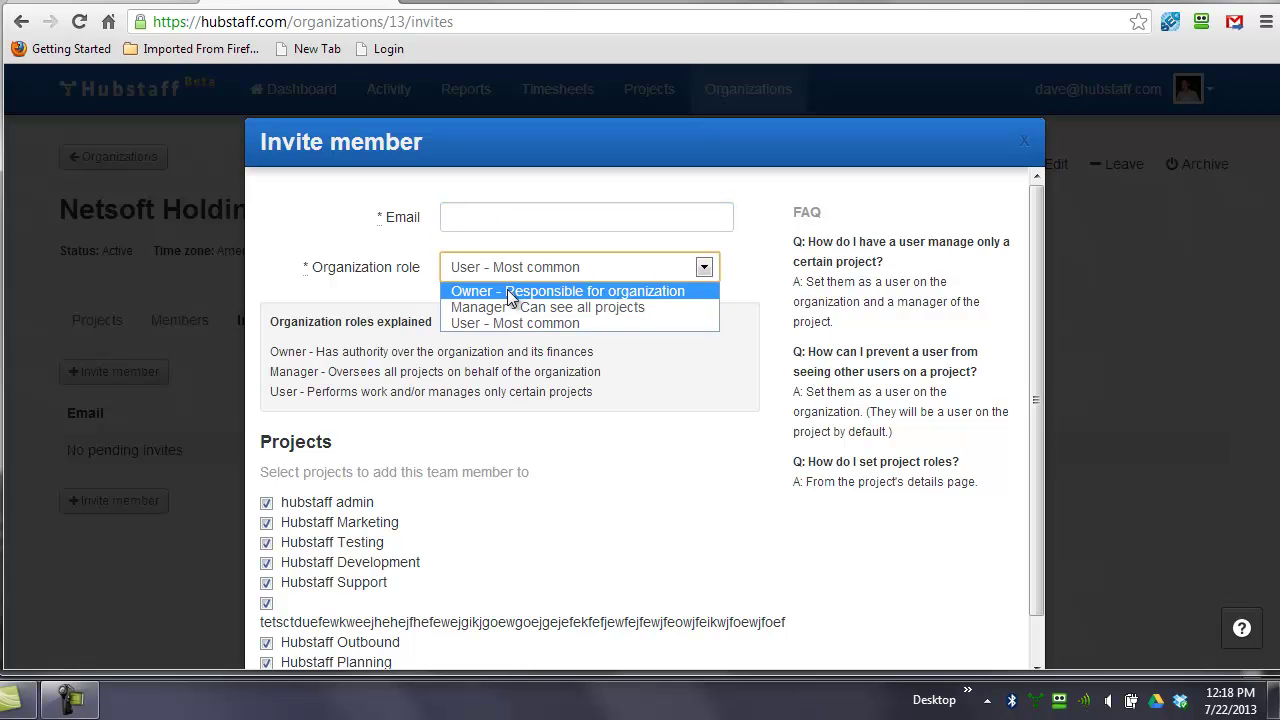
left_click(509, 310)
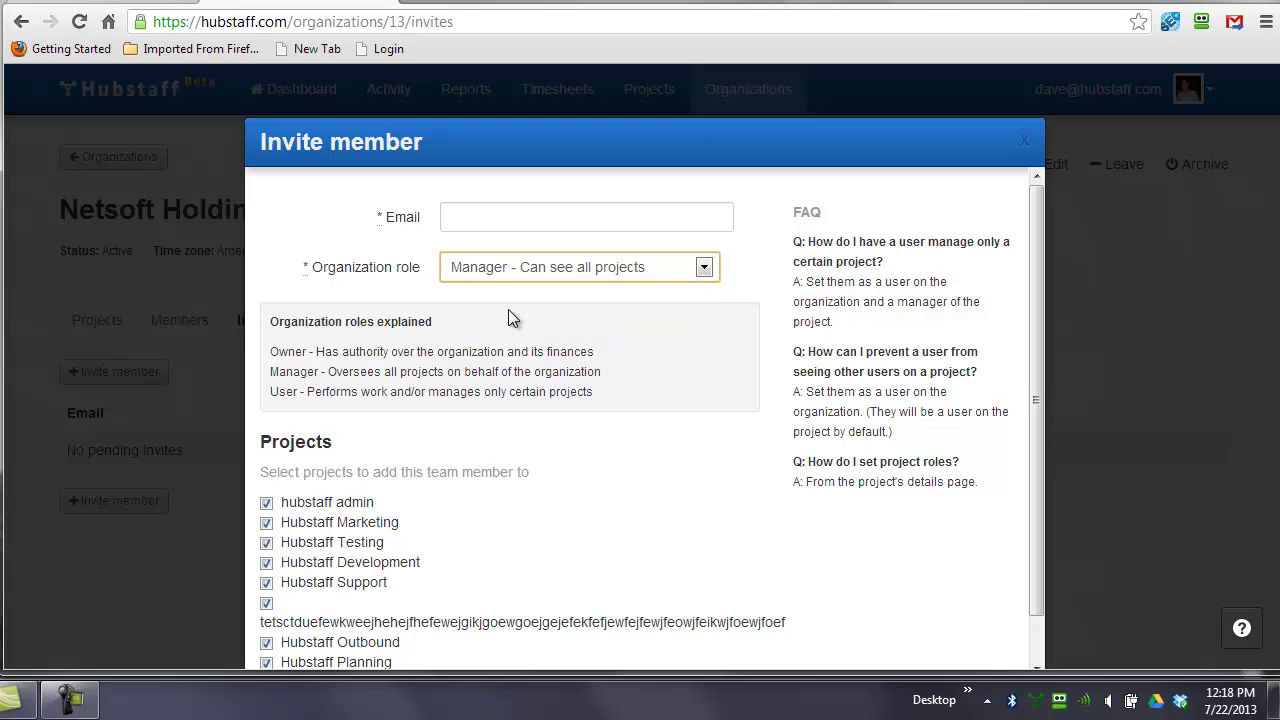
left_click_drag(605, 402, 350, 369)
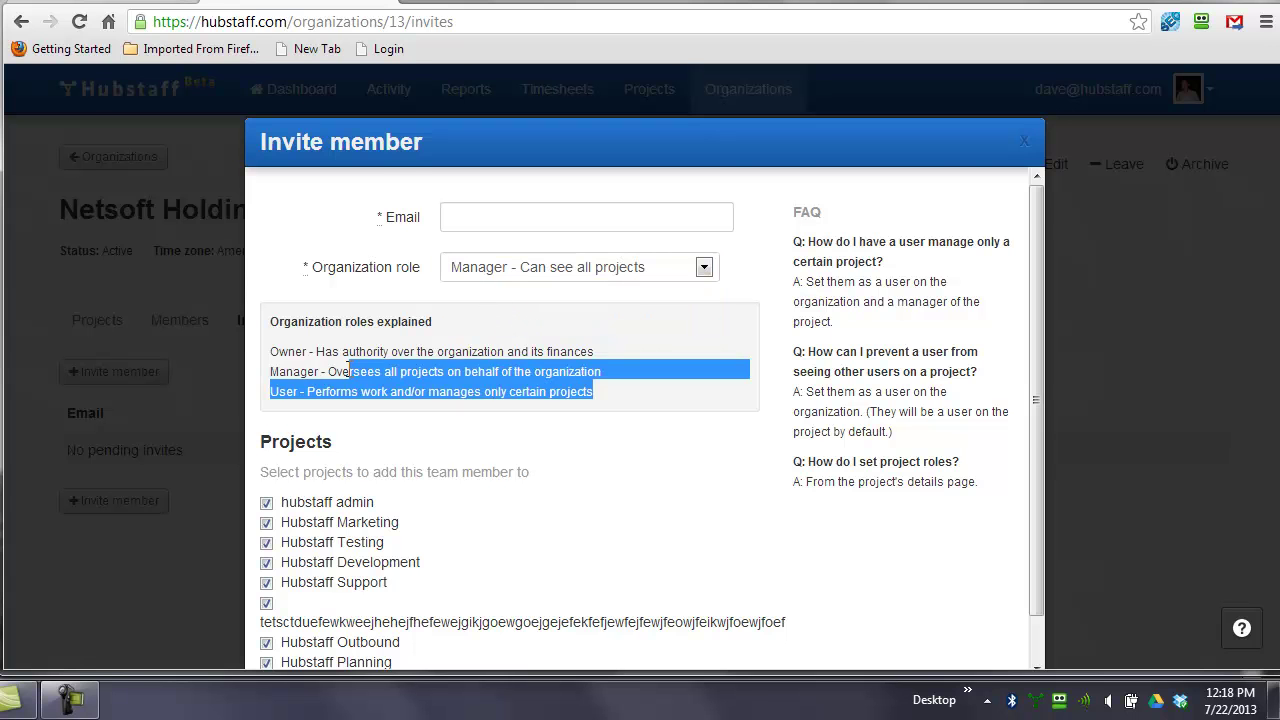
left_click(350, 370)
scroll(258, 460, "down", 1)
left_click(266, 453)
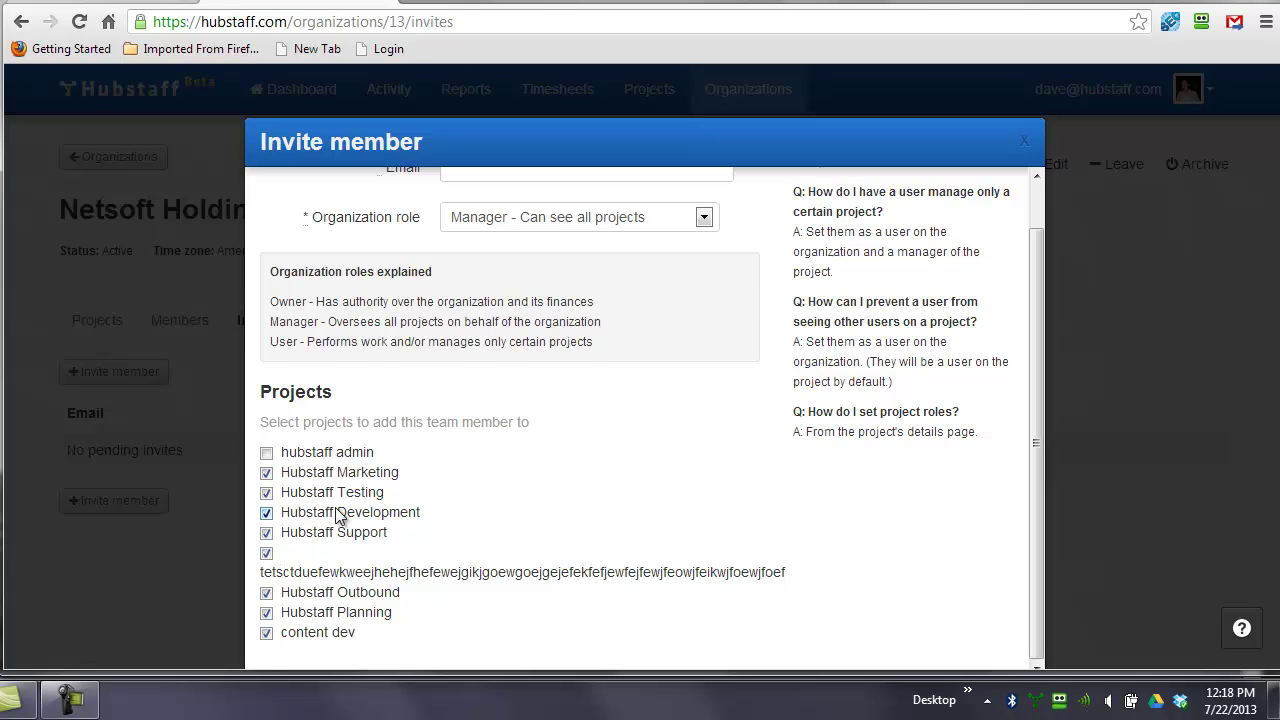
scroll(520, 490, "up", 1)
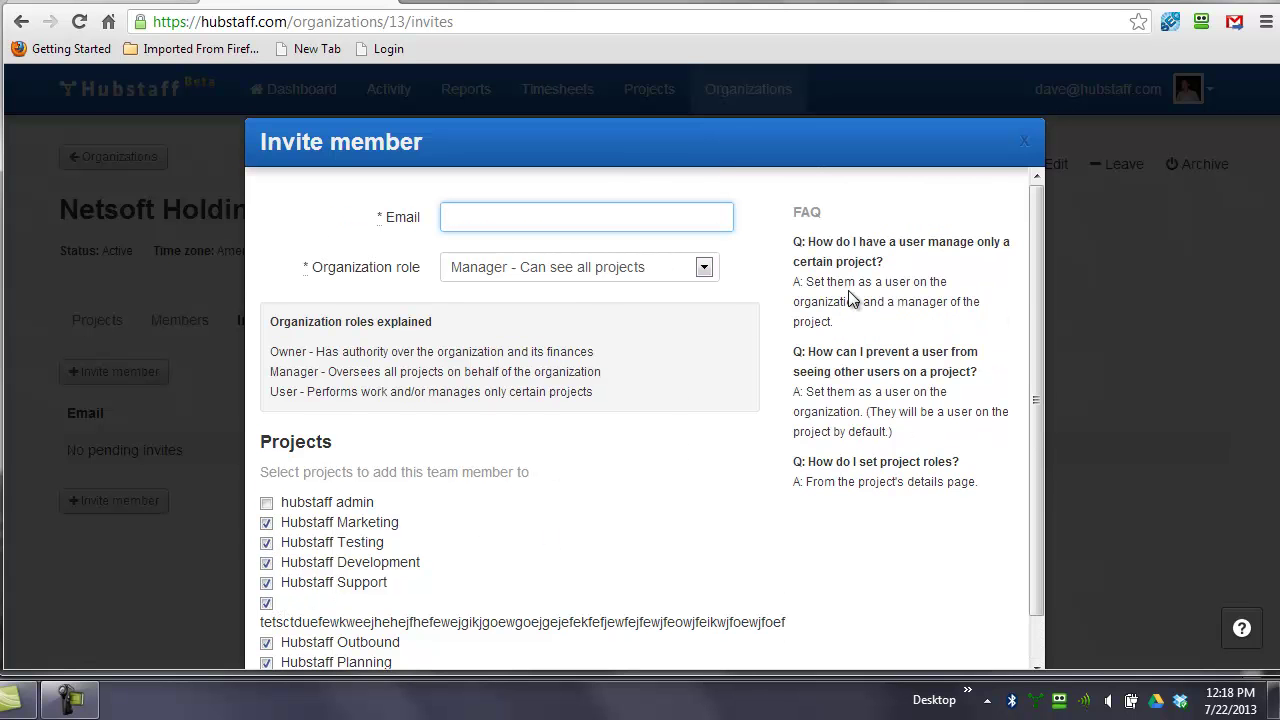
left_click_drag(1029, 280, 1033, 350)
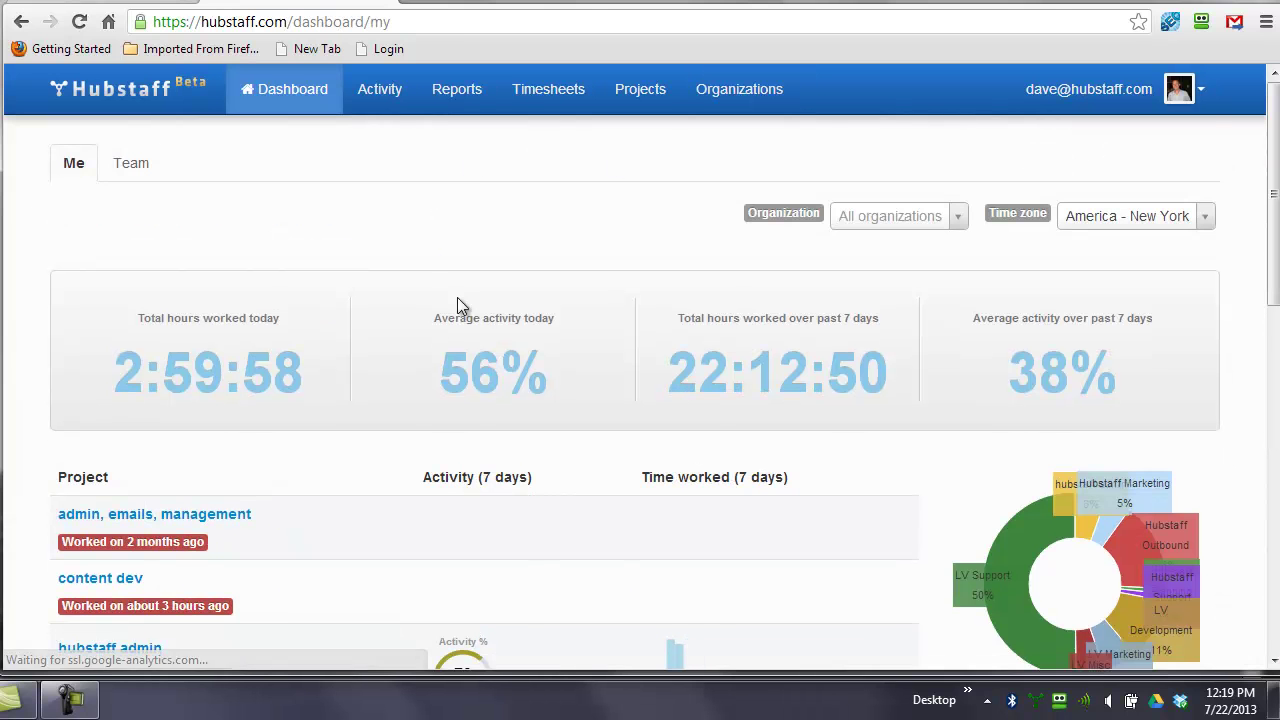
scroll(445, 329, "down", 1)
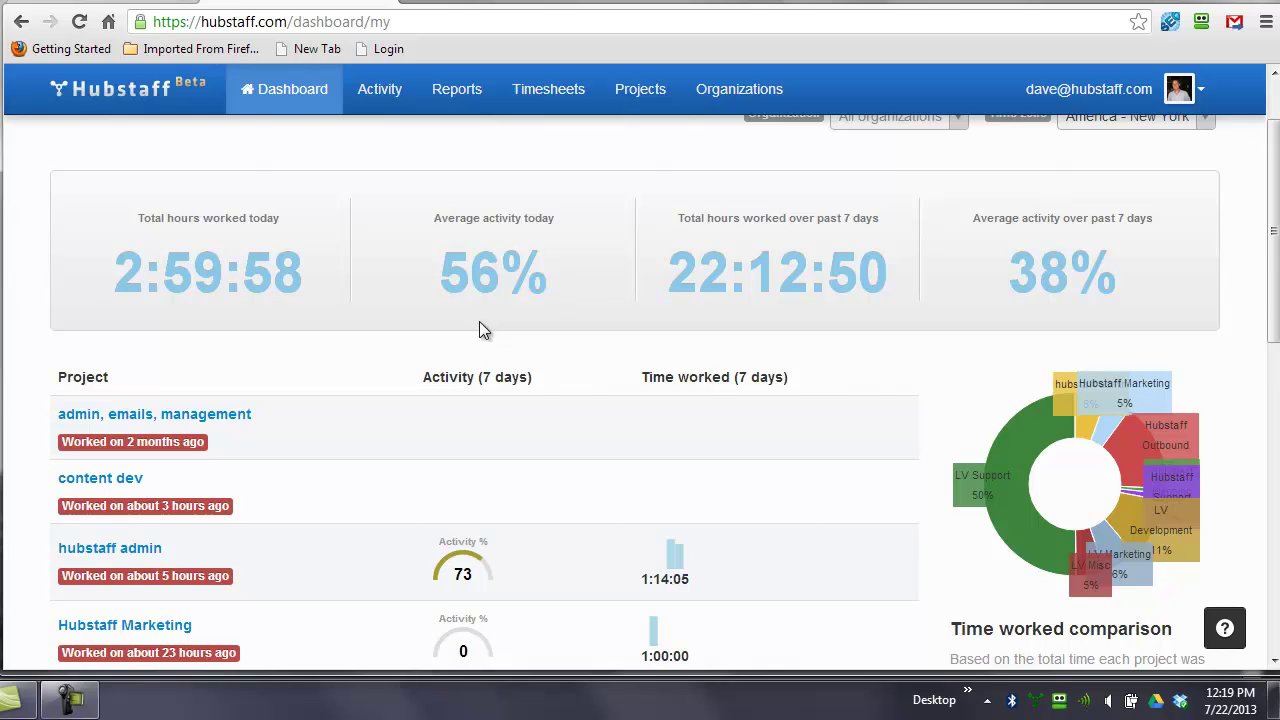
scroll(479, 330, "down", 1)
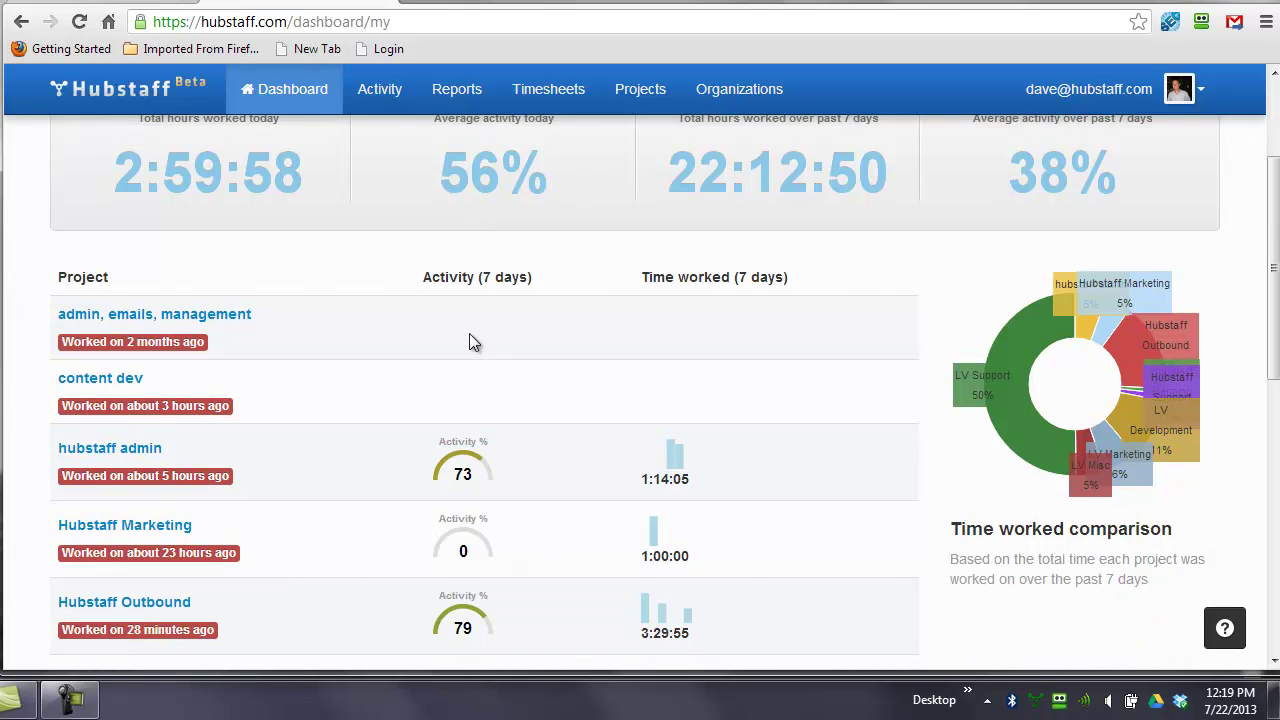
scroll(430, 326, "up", 2)
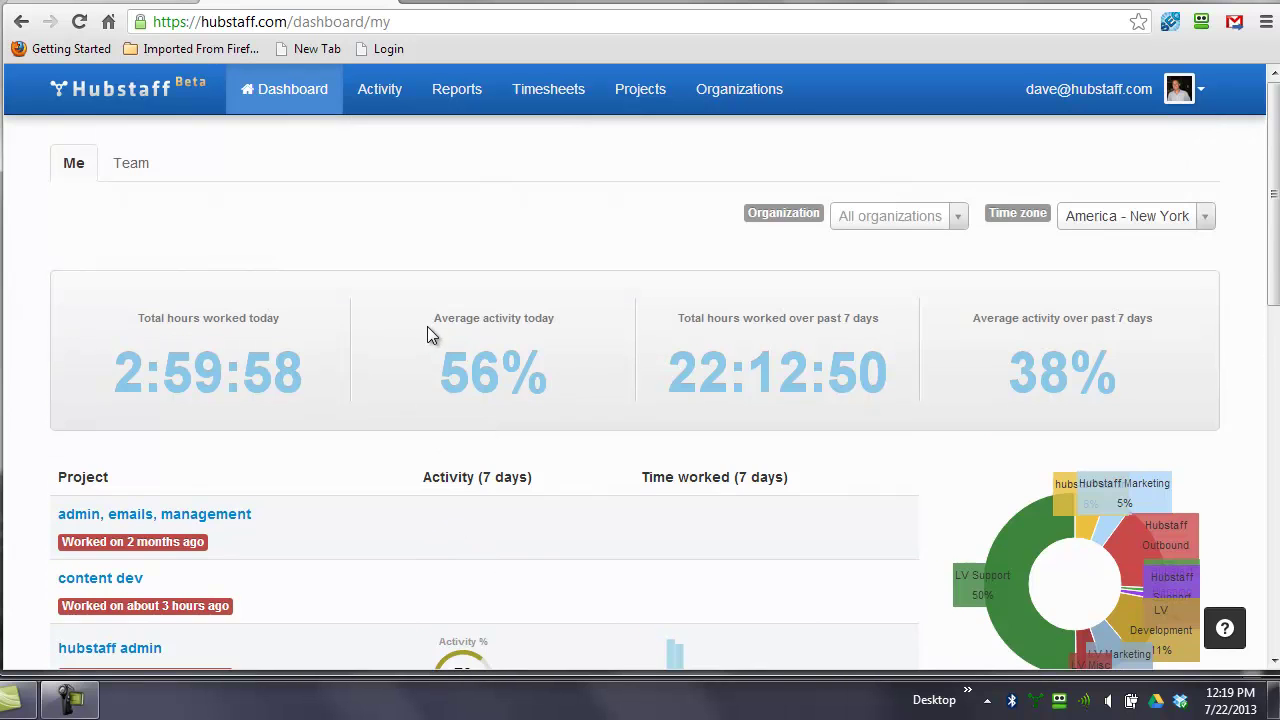
left_click(1227, 630)
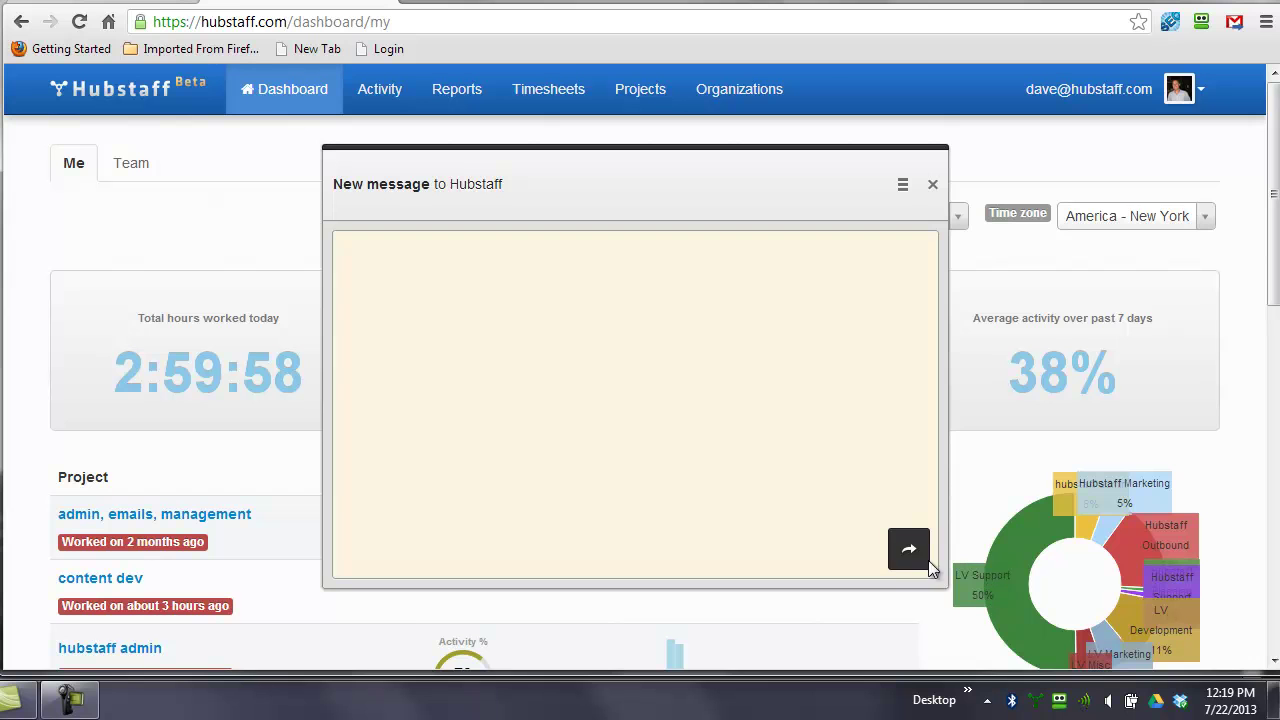
left_click(931, 186)
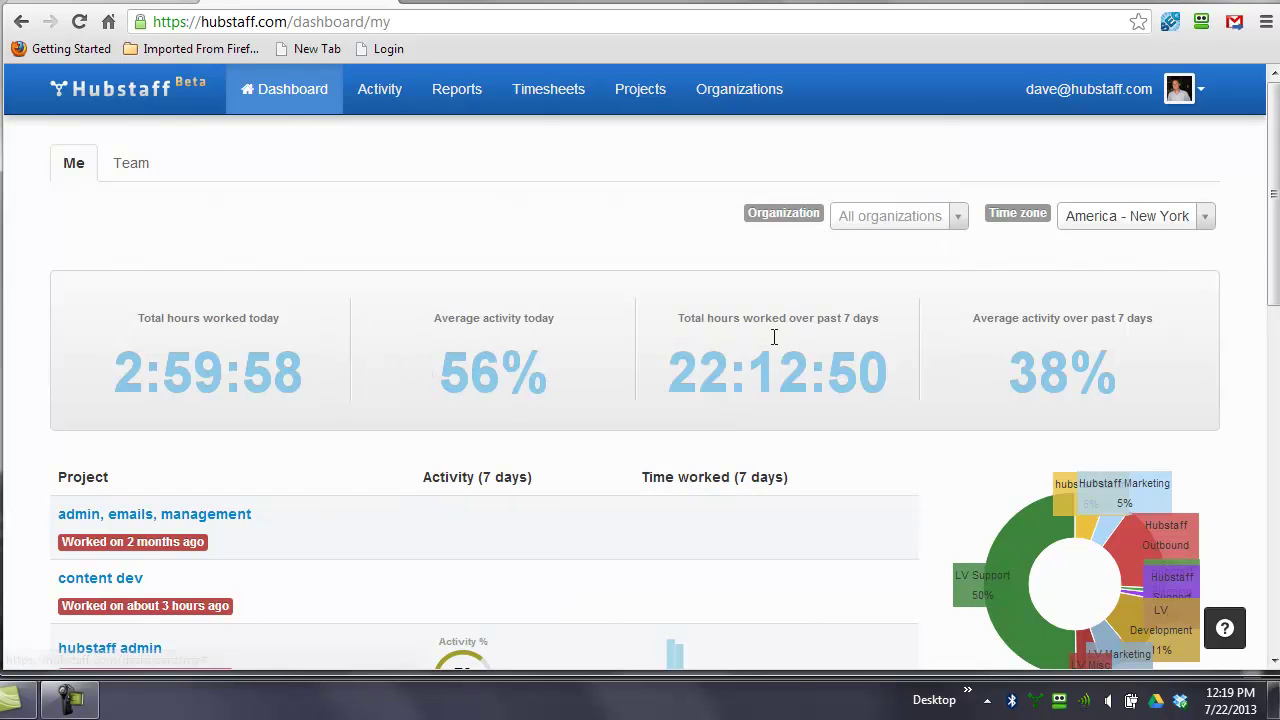